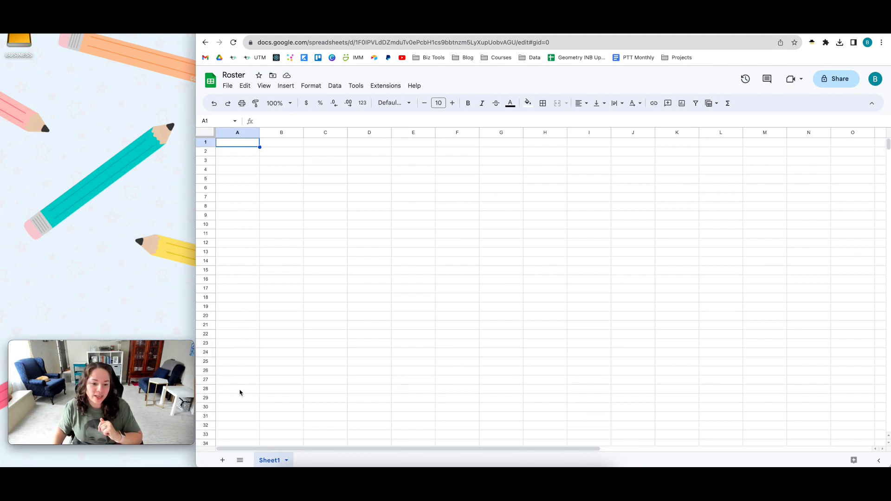
- Outline the student-name column and the columns beside it, ending on cell B1
left_click_drag(239, 390, 241, 145)
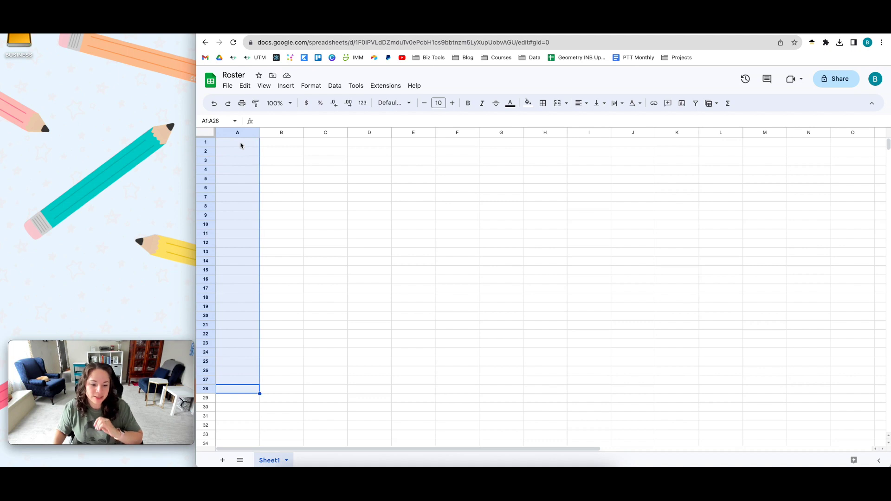
left_click(282, 147)
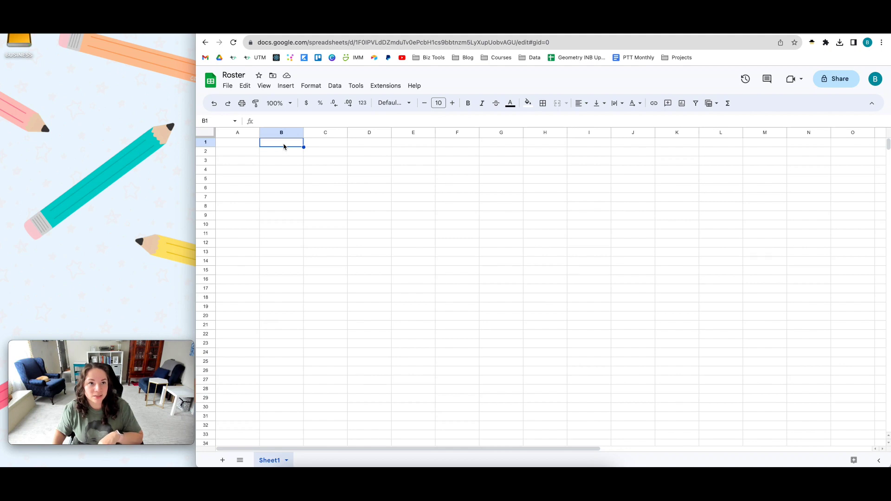
left_click_drag(283, 146, 429, 150)
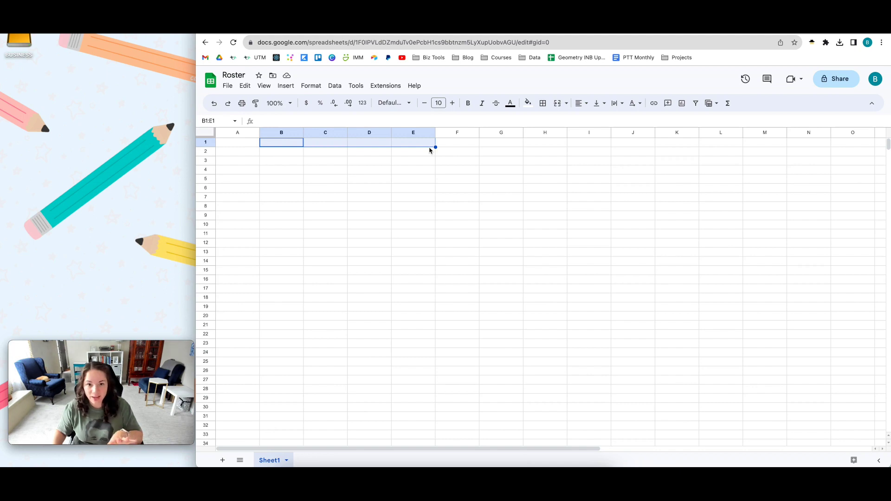
left_click(289, 146)
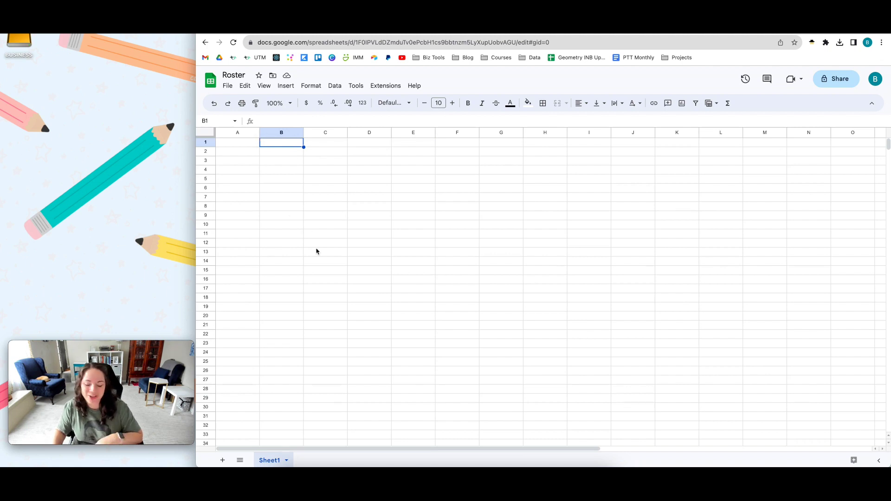
- Preview the page in portrait orientation, then leave print settings without printing
left_click(242, 103)
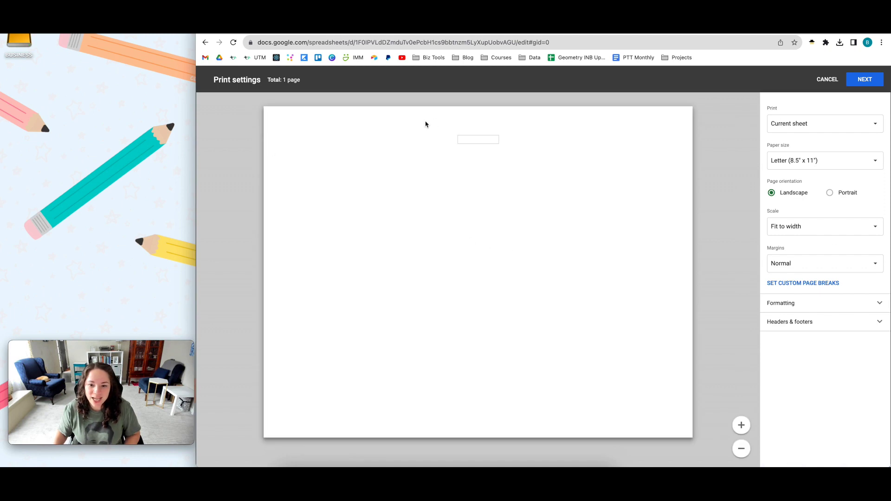
left_click(841, 193)
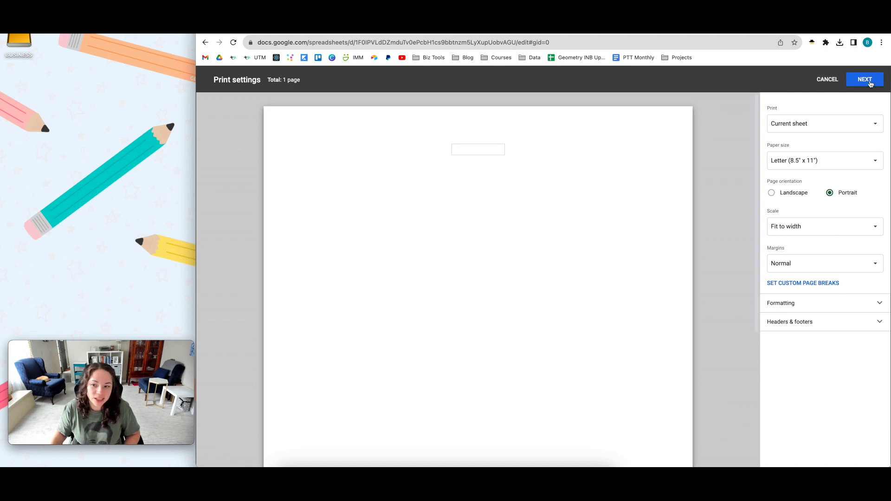
left_click(828, 79)
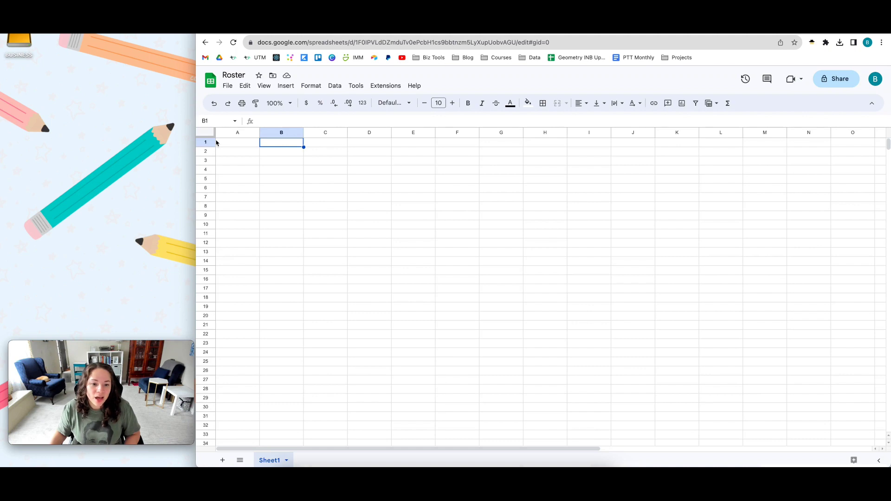
- Enter 'Student Name' in A2 and 'Period' in A1
left_click(231, 141)
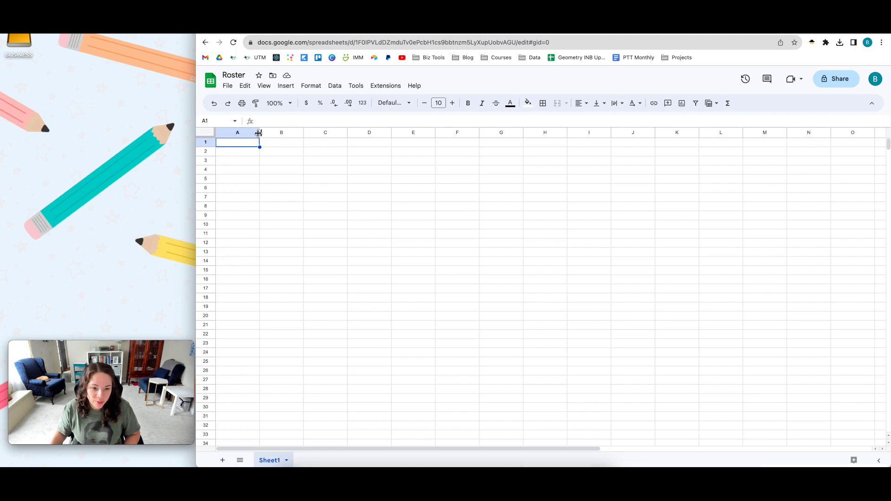
left_click(243, 151)
type("S")
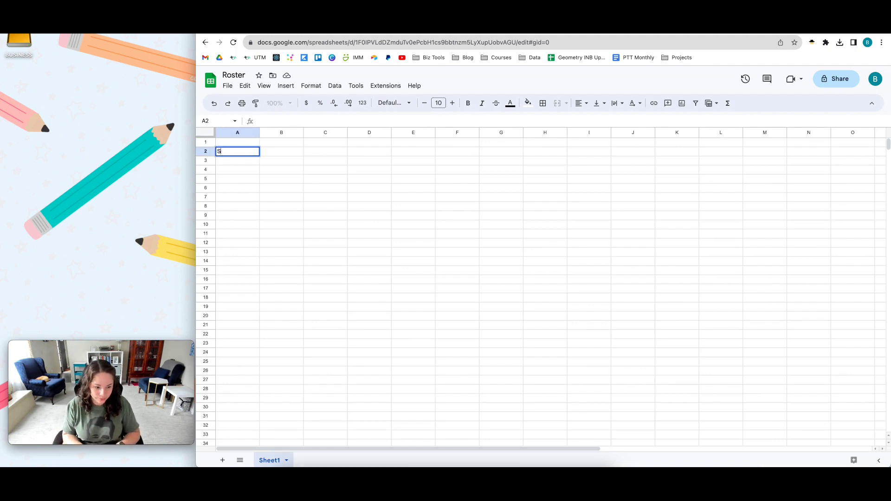
type("tudent Name")
key("Return")
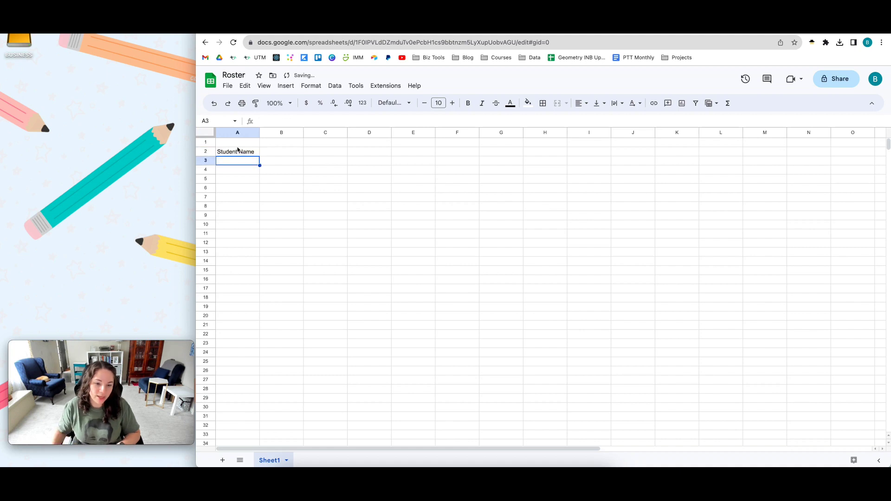
left_click(237, 144)
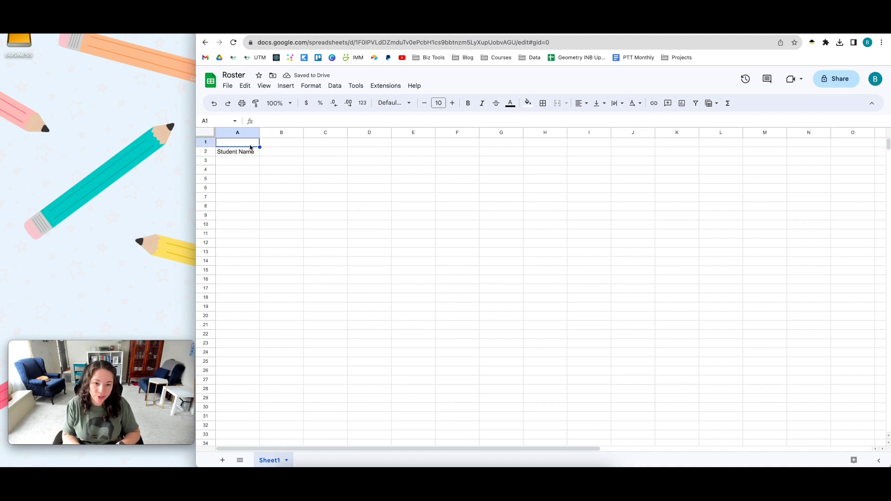
type("Period")
key("Return")
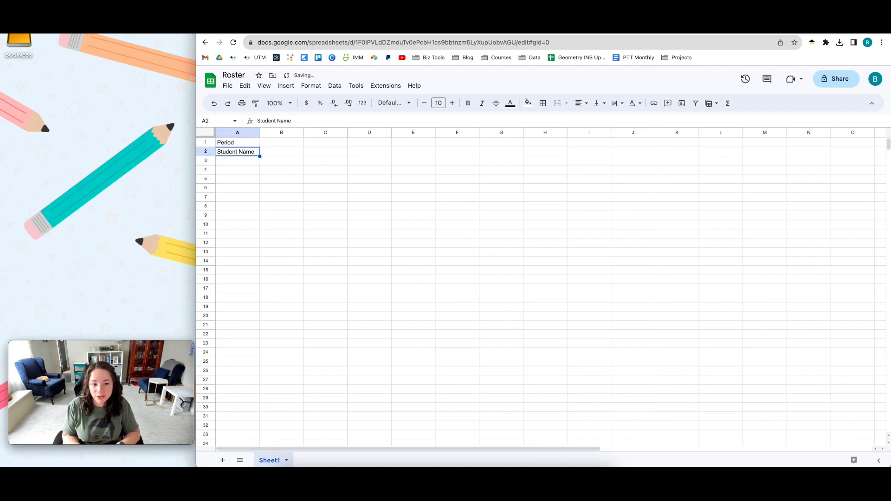
type("C")
key("BackSpace")
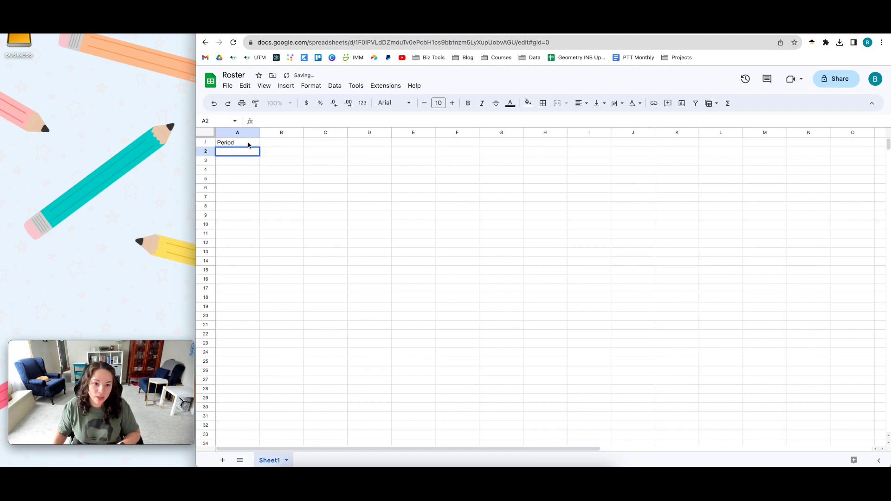
- Make A1 read 'Period' and 'Course' on two lines, with 'Student Name' in A2
left_click(248, 142)
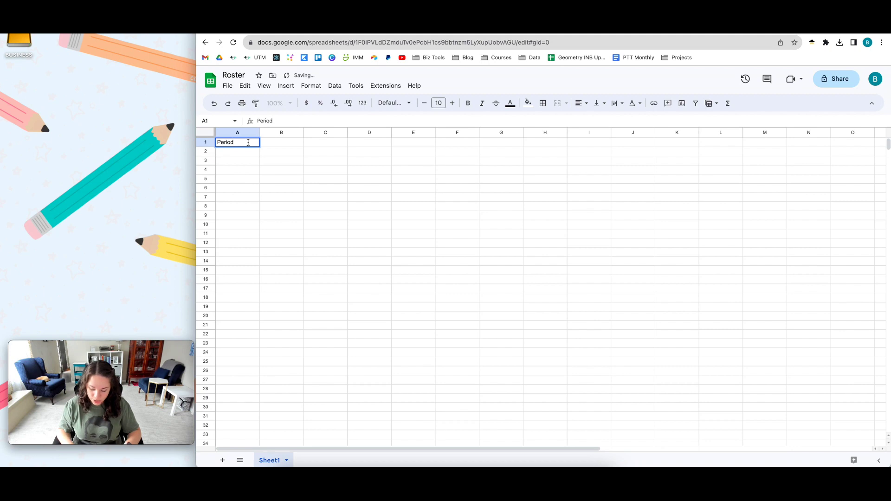
key("alt+Return")
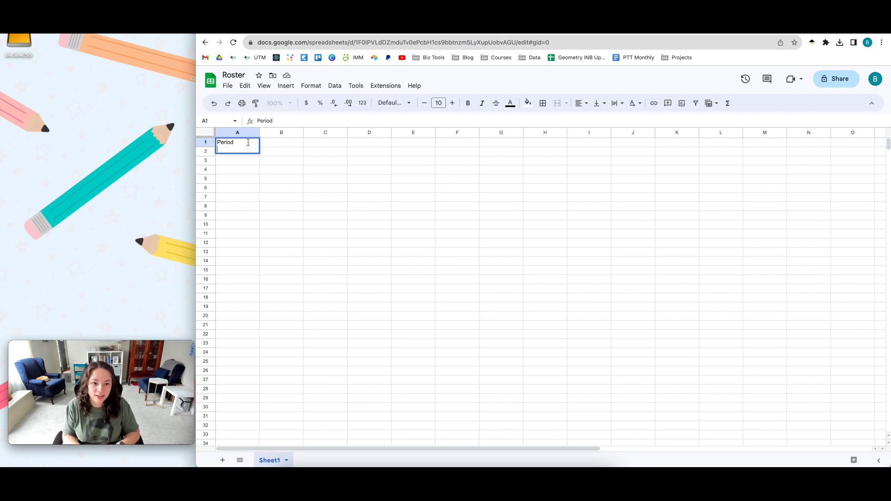
type("Course")
key("Return")
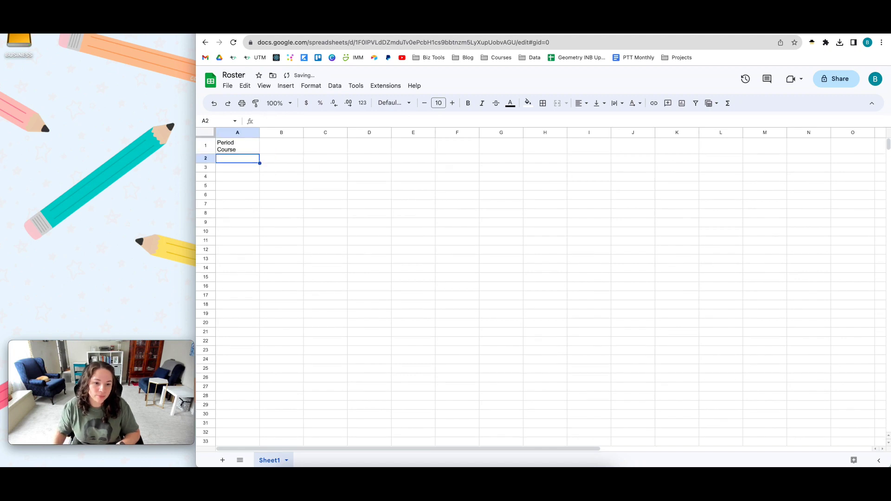
type("Student Name")
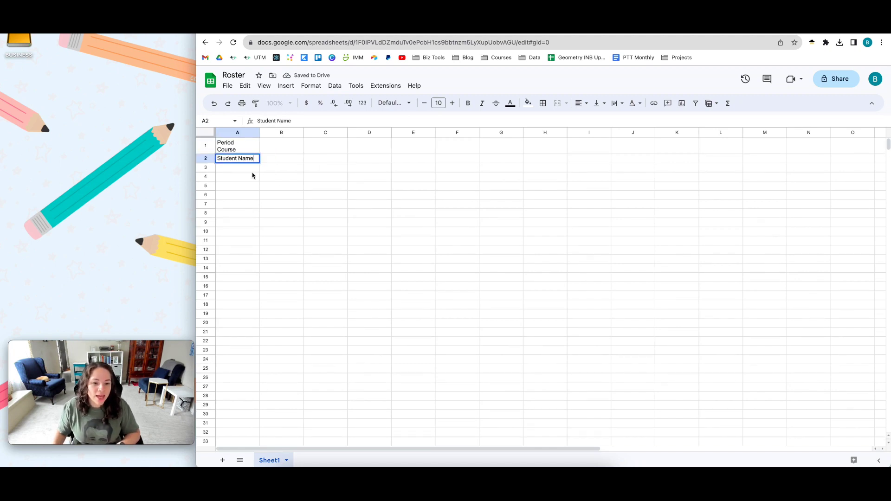
key("Return")
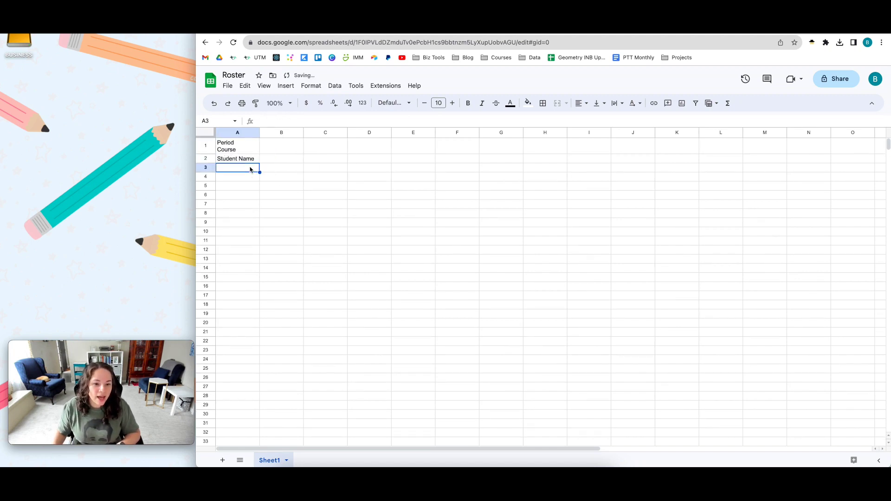
- Change A2 to 'Student Name 1' and fill column A down to 'Student Name 30'
left_click(246, 181)
key("Down")
key("Down")
key("Down")
key("Down")
key("Down")
key("Down")
key("Down")
key("Down")
key("Down")
key("Down")
key("Down")
key("Down")
key("Down")
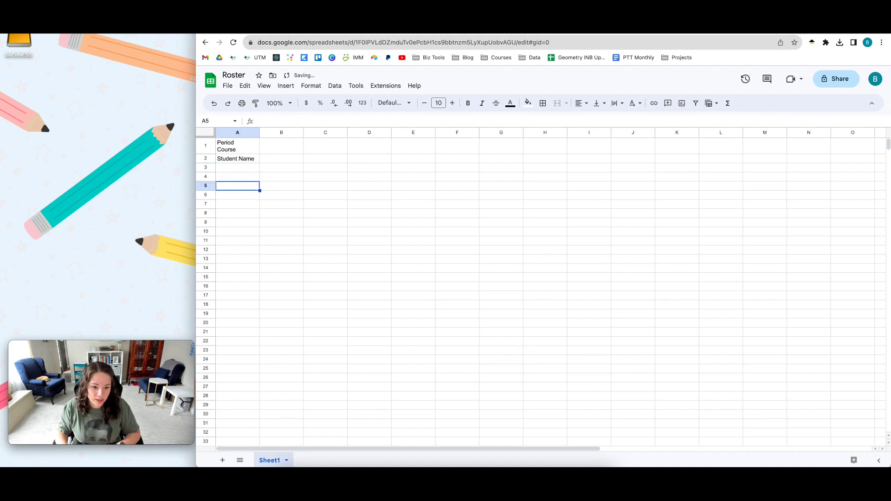
key("Up")
key("Up")
key("Up")
key("Up")
key("Up")
key("Up")
key("Up")
key("Up")
key("Up")
key("Up")
key("Up")
key("Up")
key("Up")
key("Up")
key("Up")
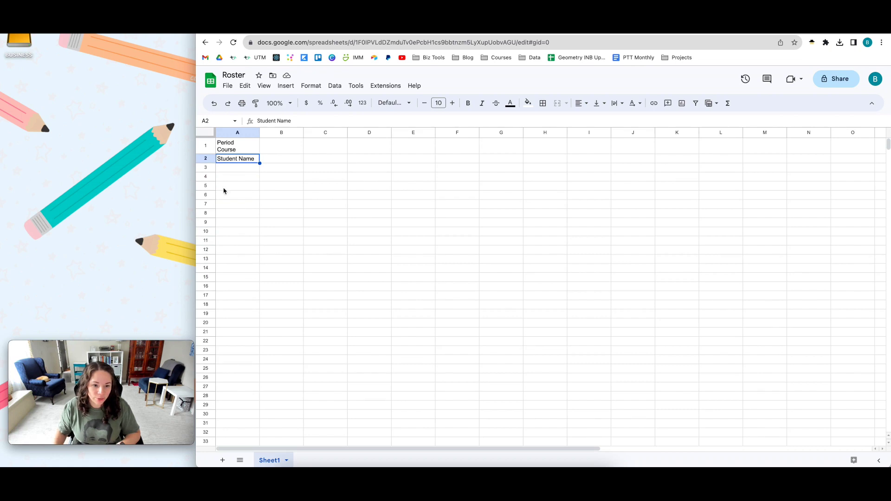
key("Return")
type("1")
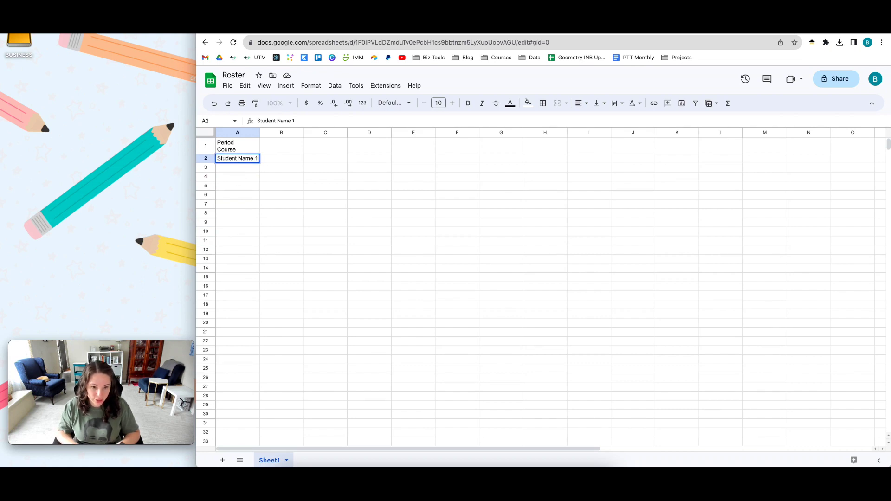
key("Return")
left_click(246, 160)
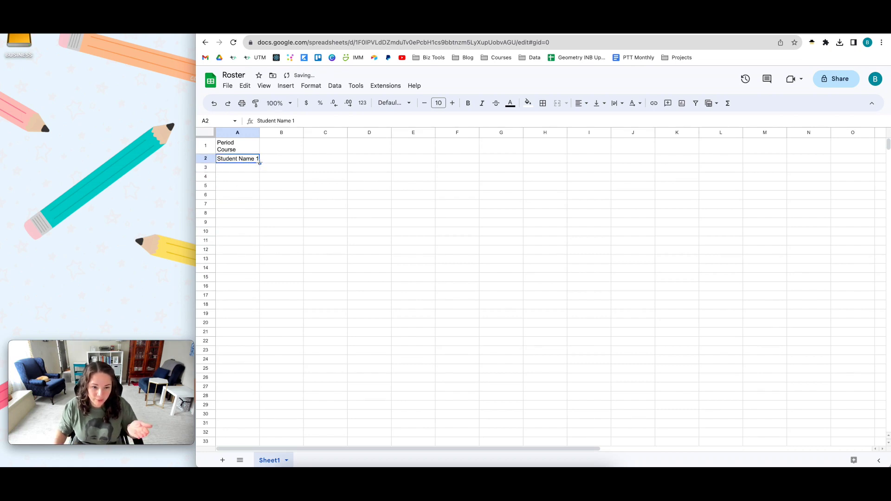
left_click_drag(258, 164, 260, 428)
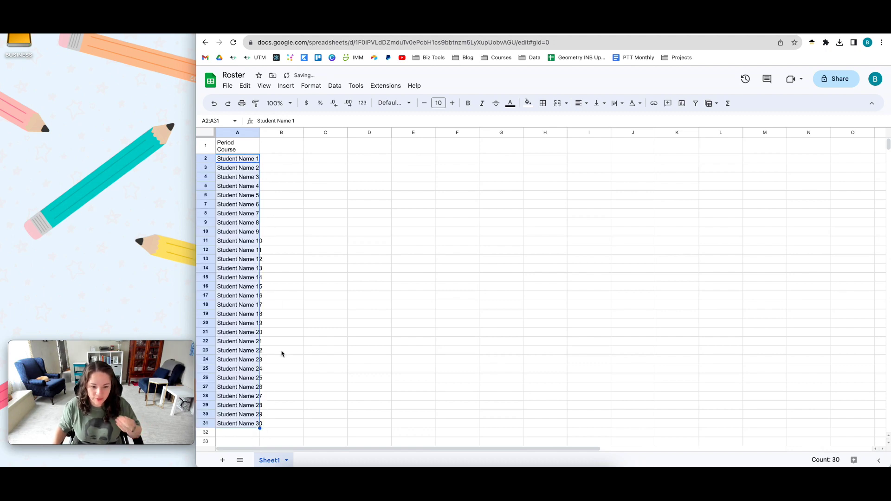
- Select the empty block below the names, extending the range reference to row 100
left_click(249, 433)
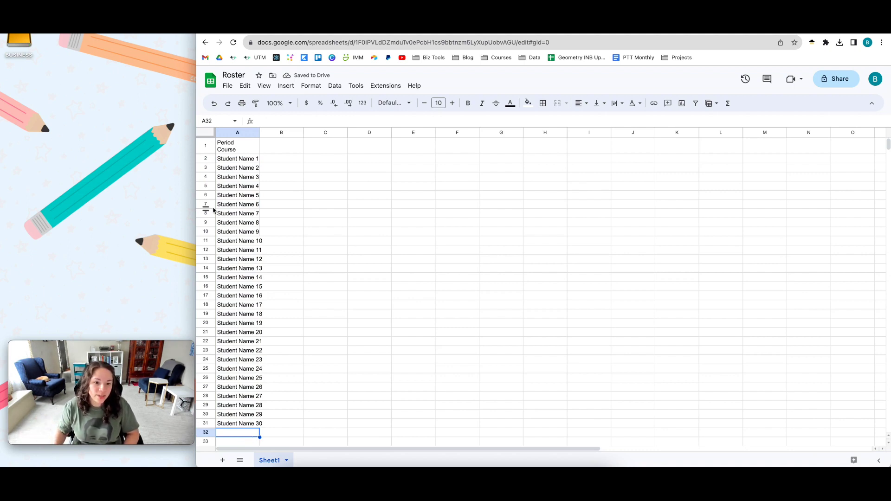
scroll(273, 364, "down", 3)
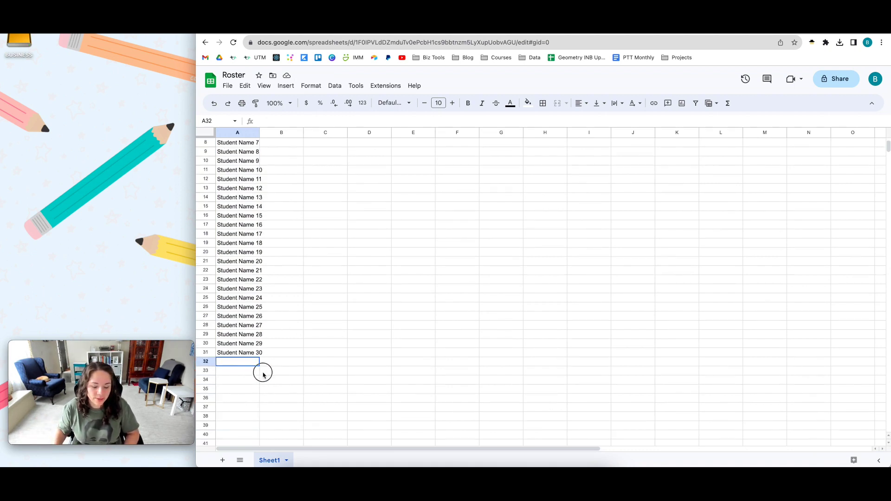
left_click_drag(263, 372, 464, 437)
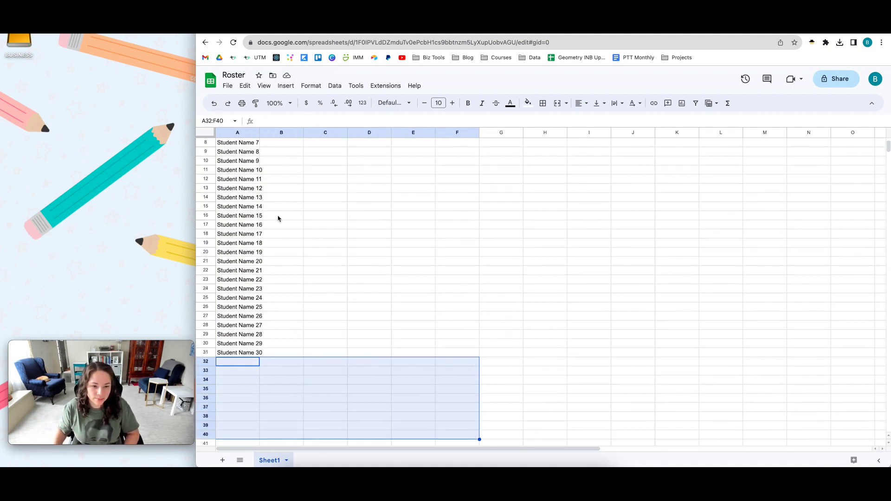
left_click(229, 121)
key("BackSpace")
key("BackSpace")
type("1")
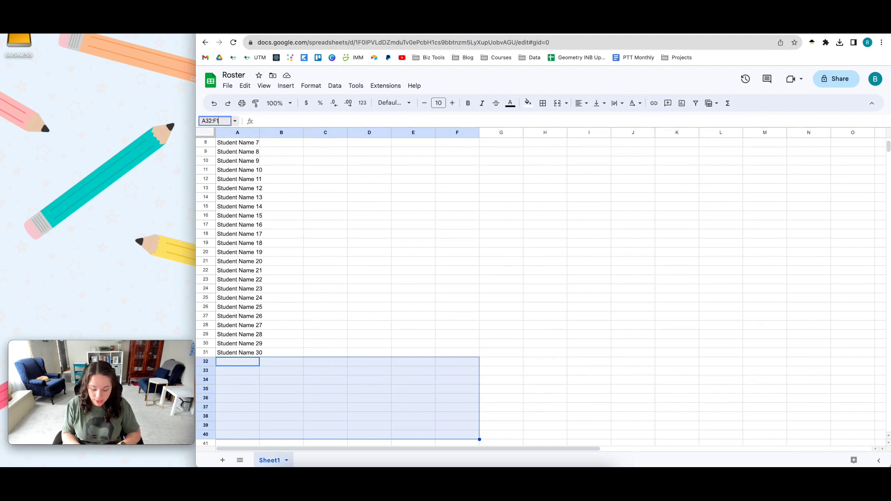
type("00")
key("Return")
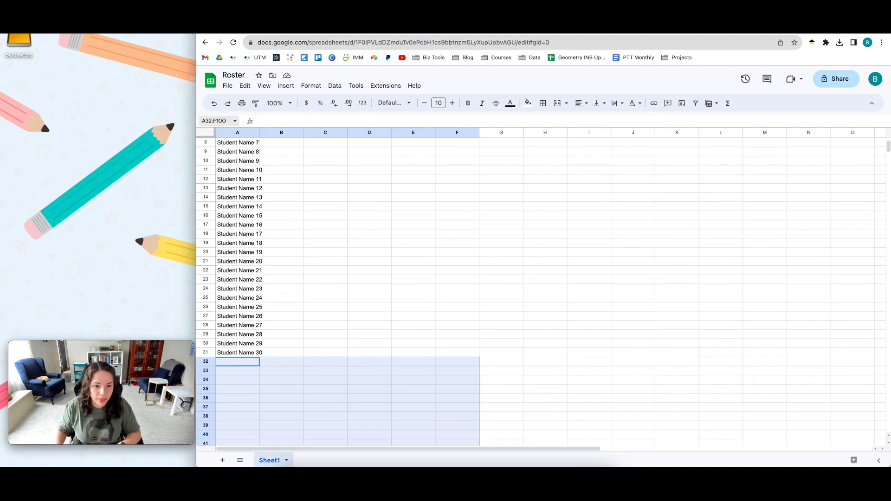
- Delete the unused rows below row 31 so the list ends at A31
left_click(229, 121)
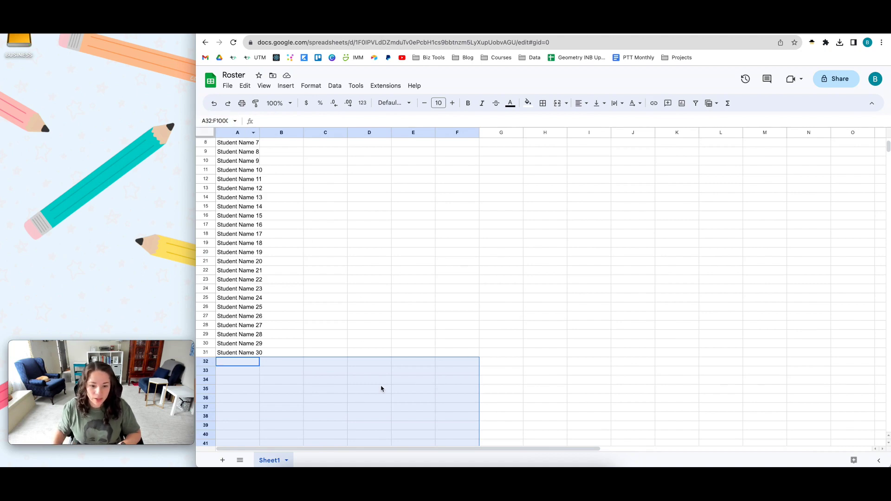
right_click(381, 389)
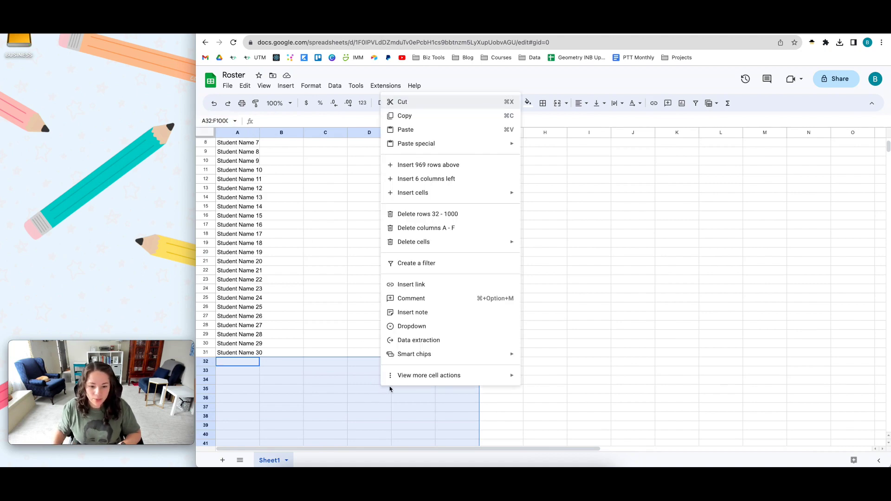
left_click(438, 217)
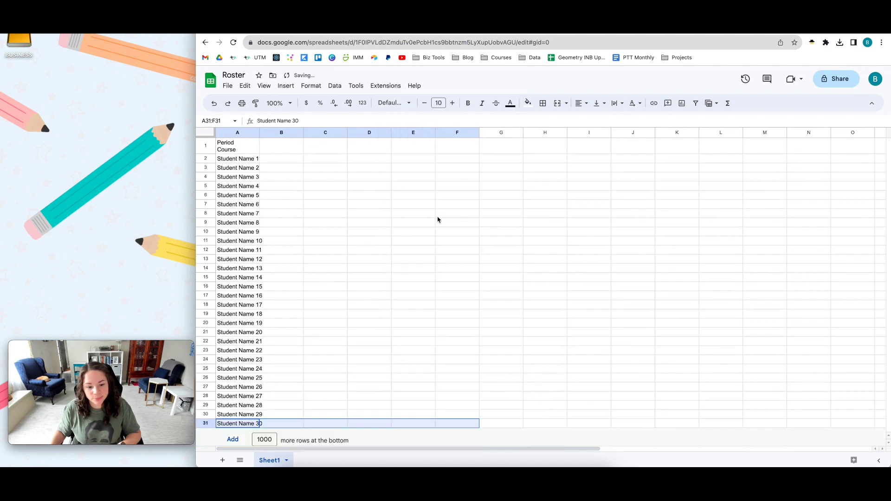
left_click(283, 424)
left_click(256, 422)
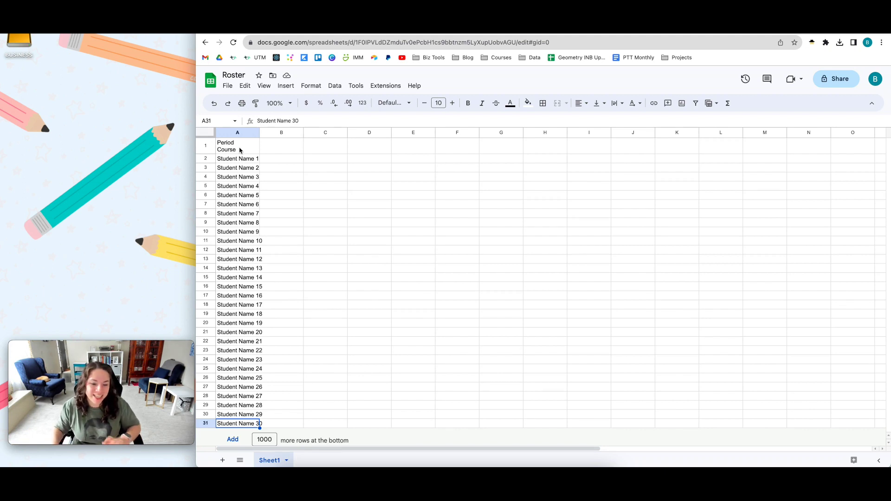
- Trim A2 to 'Student Name' and clear the numbered names in A3:A31
left_click_drag(242, 159, 243, 177)
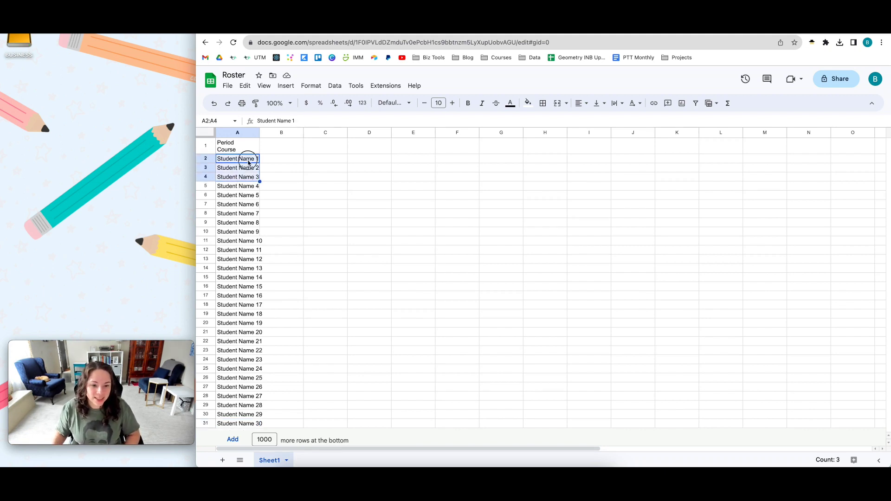
left_click(248, 161)
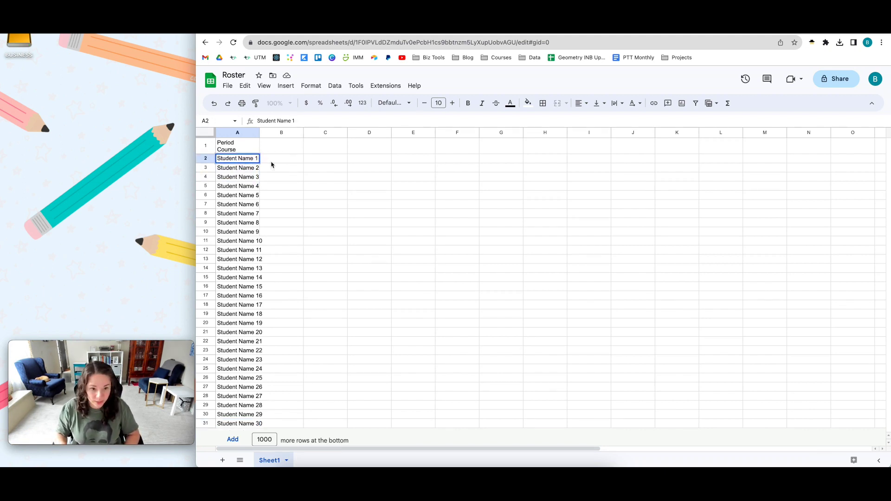
key("BackSpace")
key("Return")
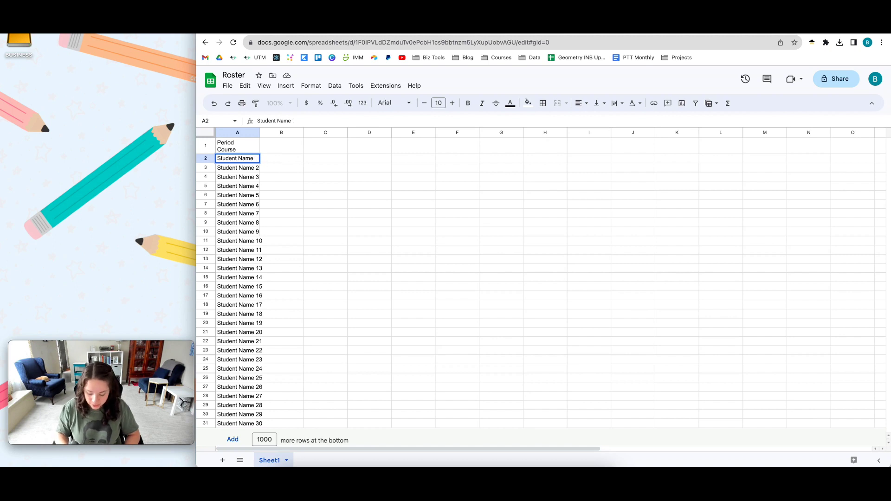
left_click(255, 423, "shift")
key("Delete")
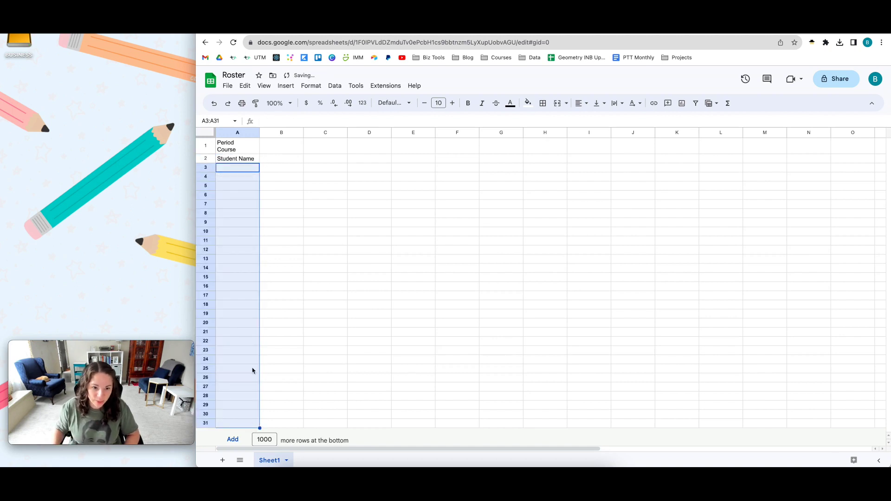
- Drag column A's right border to widen it for longer names
left_click(243, 161)
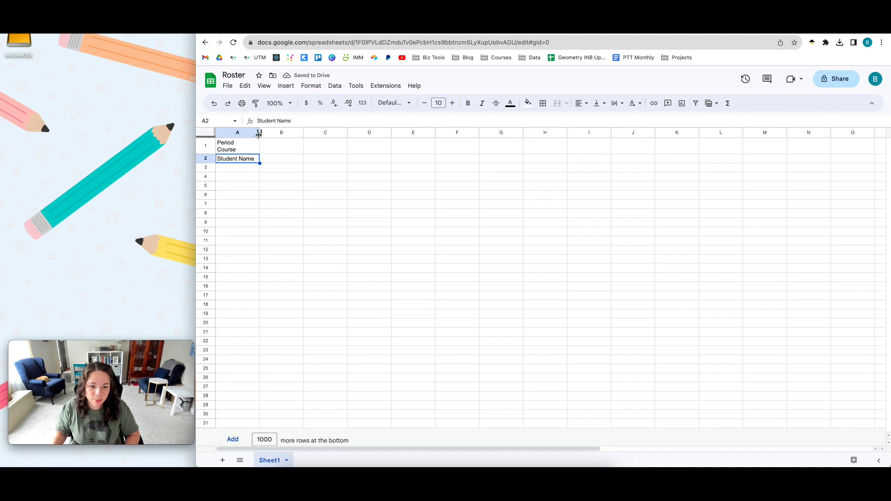
left_click_drag(259, 133, 259, 134)
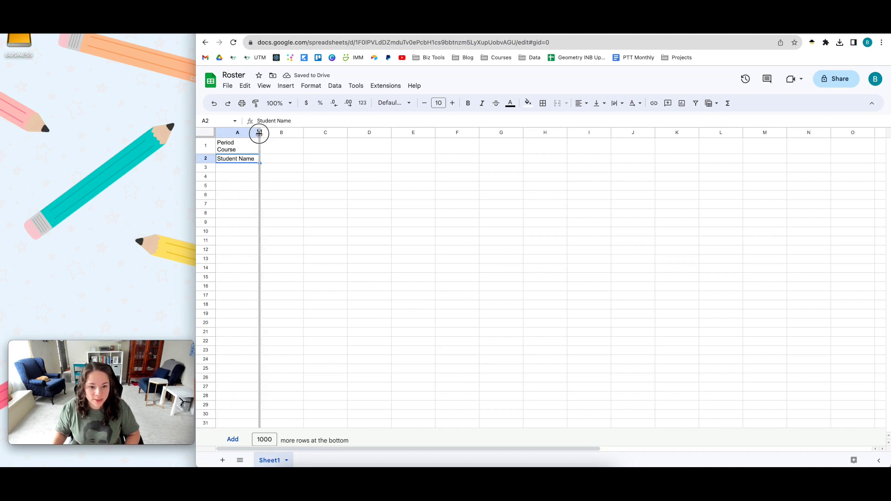
left_click_drag(259, 133, 303, 134)
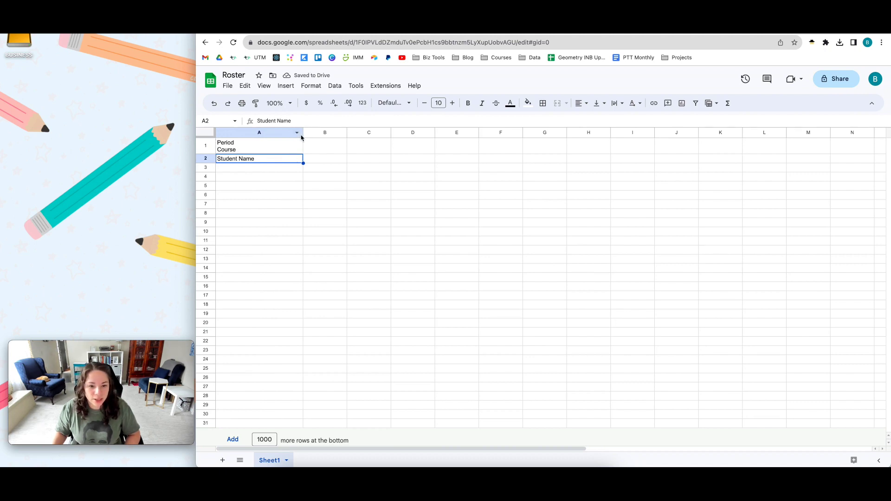
left_click_drag(303, 135, 307, 133)
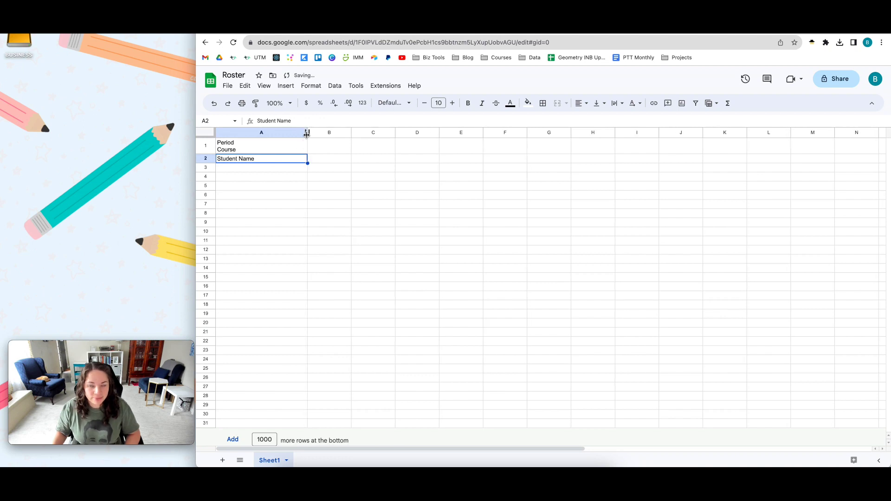
- Center the Period/Course heading in A1, set its vertical alignment, and wrap its text
left_click(280, 149)
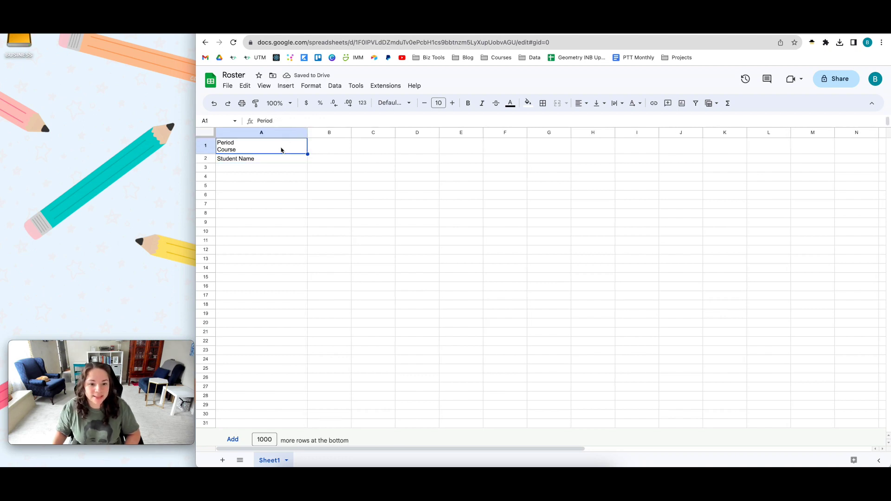
left_click(581, 103)
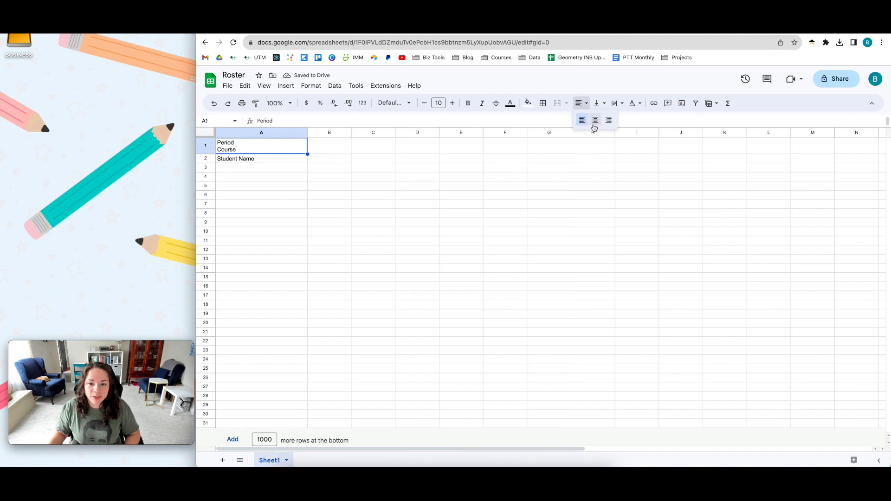
left_click(592, 120)
left_click(605, 104)
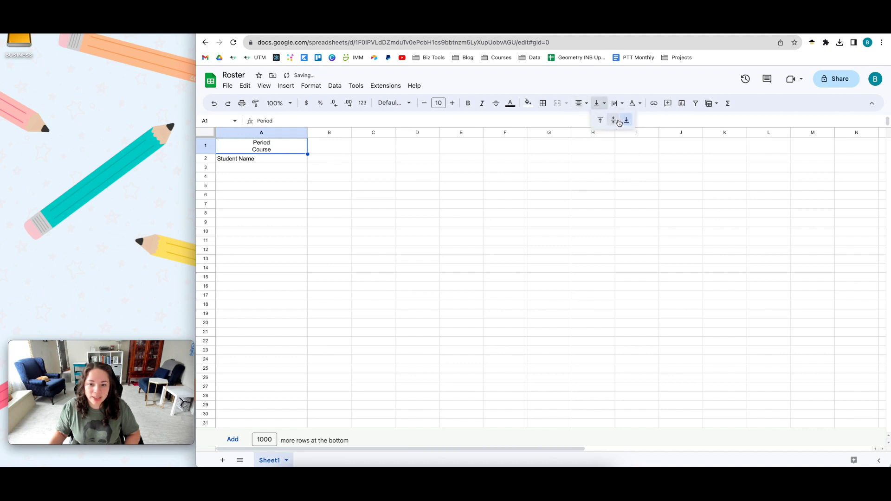
left_click(622, 120)
left_click(614, 104)
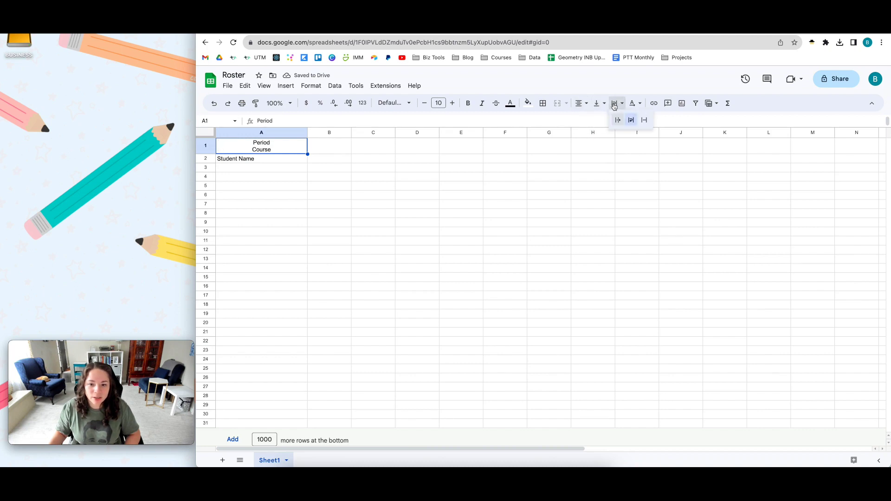
left_click(632, 120)
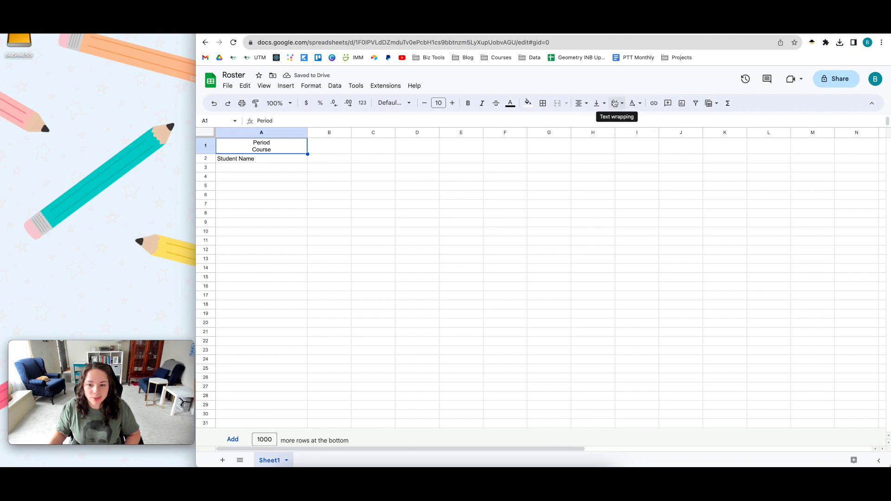
- Middle-align every cell in the sheet vertically
left_click(206, 134)
left_click(597, 103)
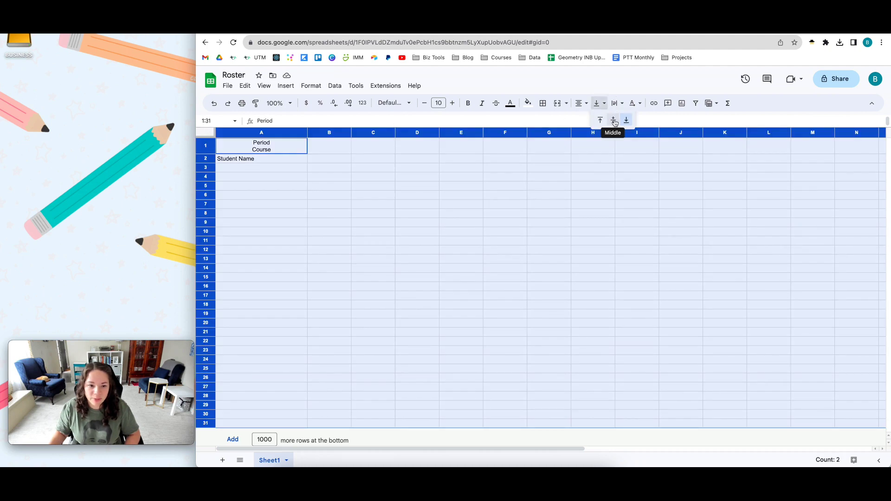
left_click(614, 122)
- Select the row 1 cells beside the heading, then return to the Period/Course cell
left_click(275, 178)
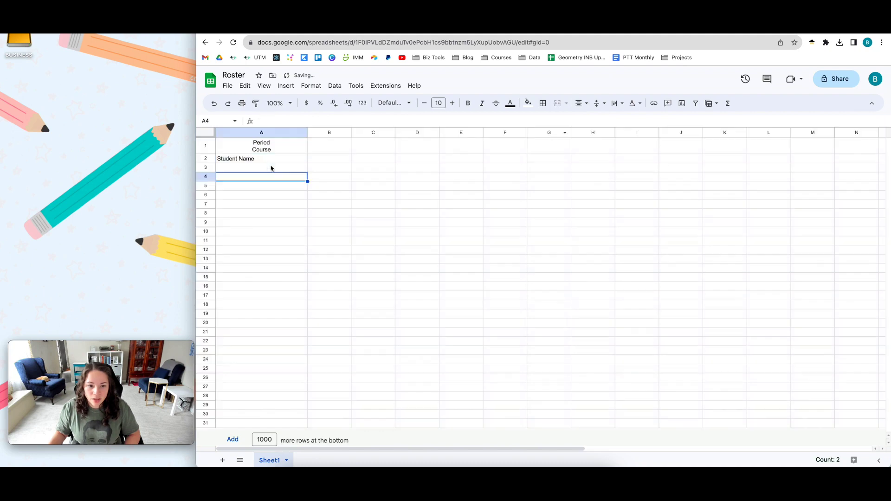
left_click(269, 148)
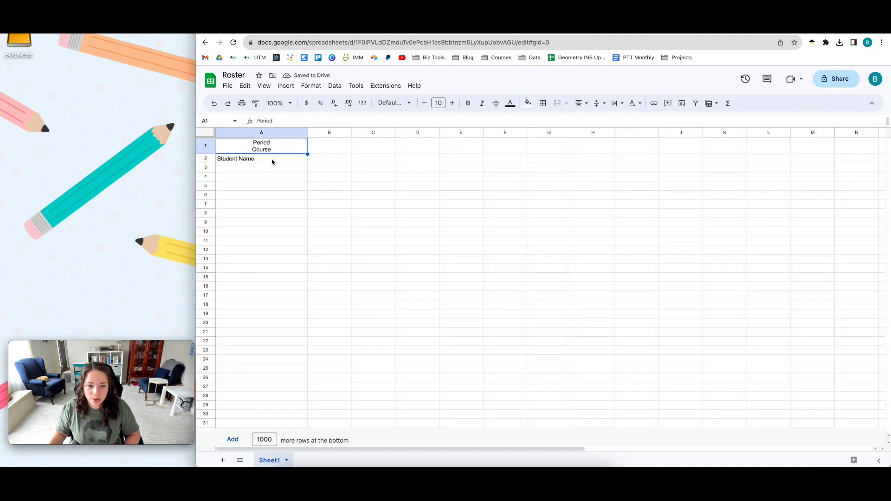
left_click(272, 162)
left_click_drag(321, 150, 654, 150)
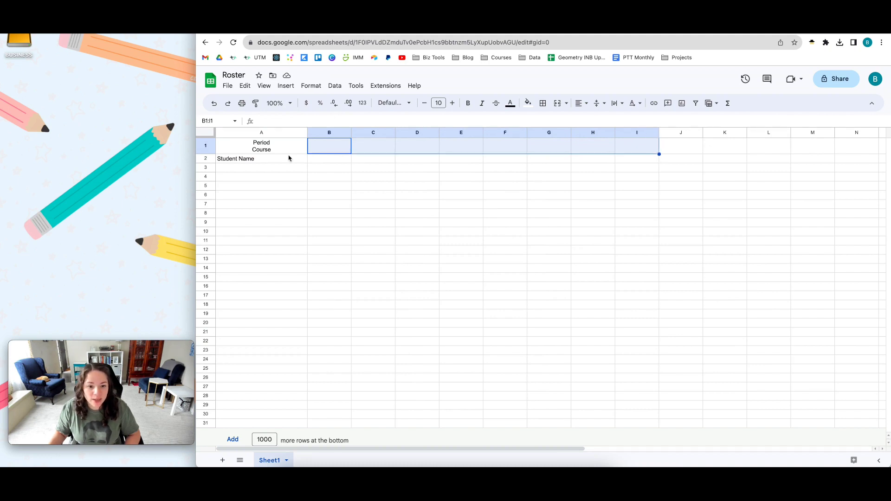
left_click(305, 149)
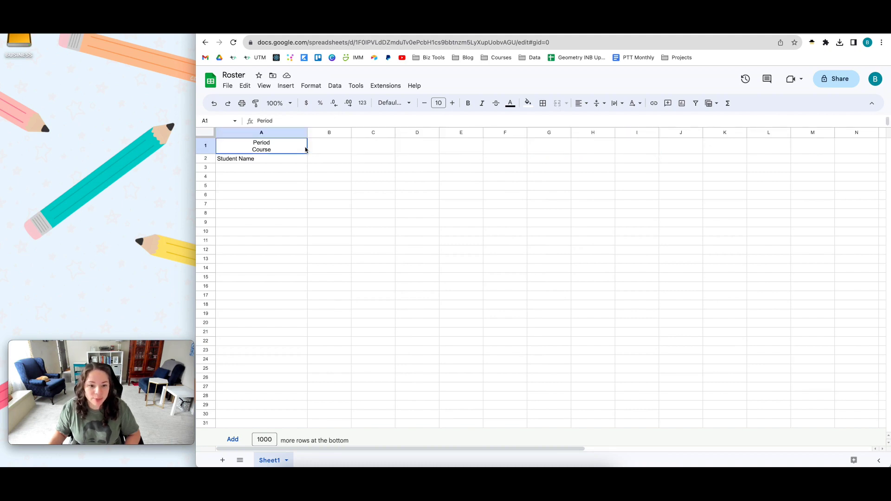
- Set row 1's height to exactly 150 pixels
right_click(205, 145)
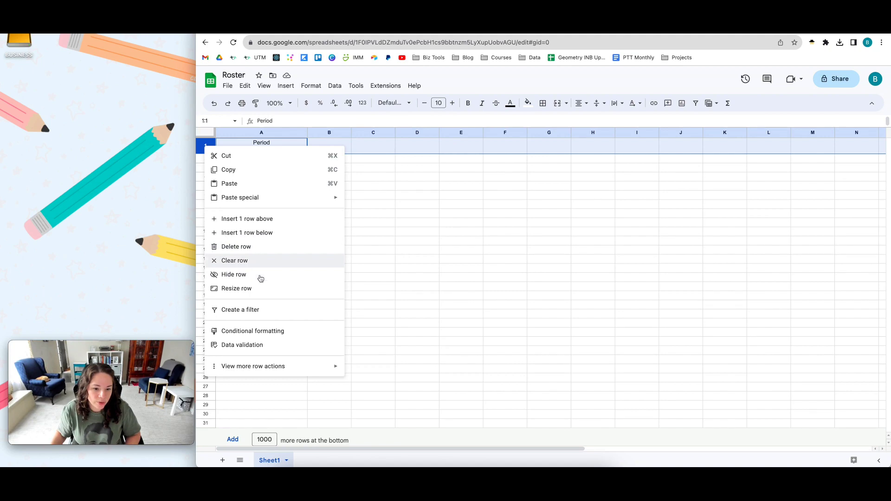
left_click(256, 288)
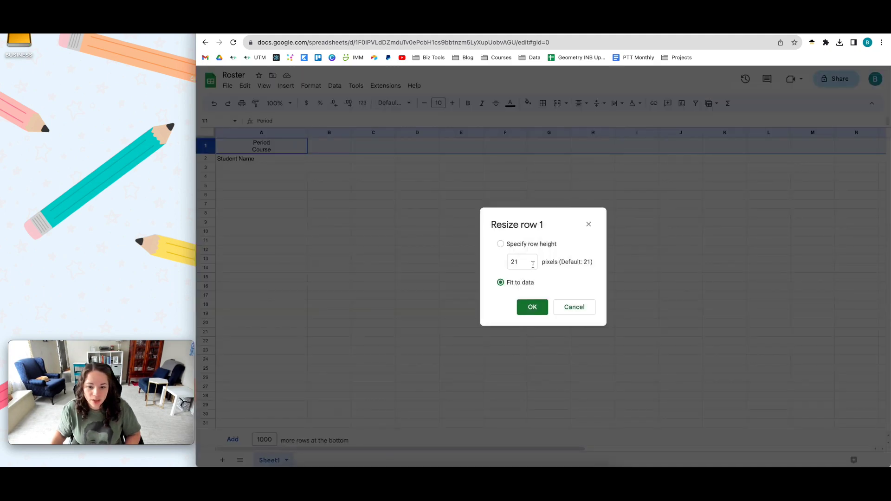
left_click(512, 263)
type("1")
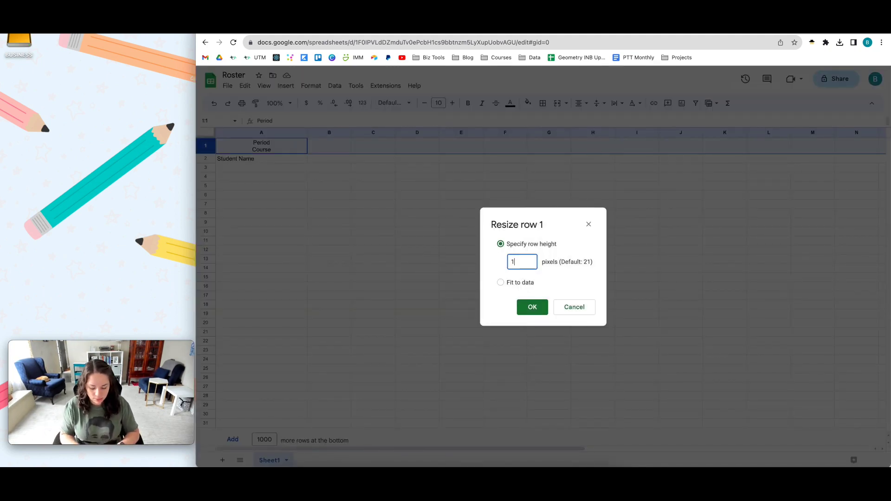
key("Return")
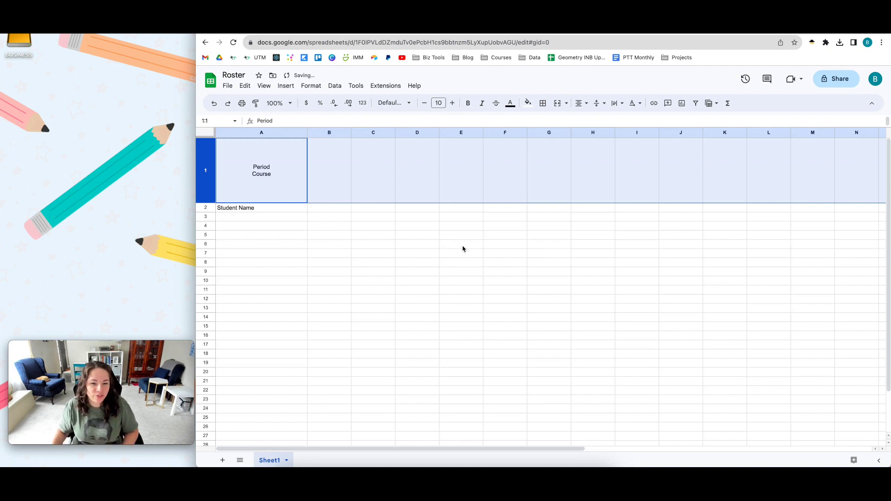
left_click(342, 189)
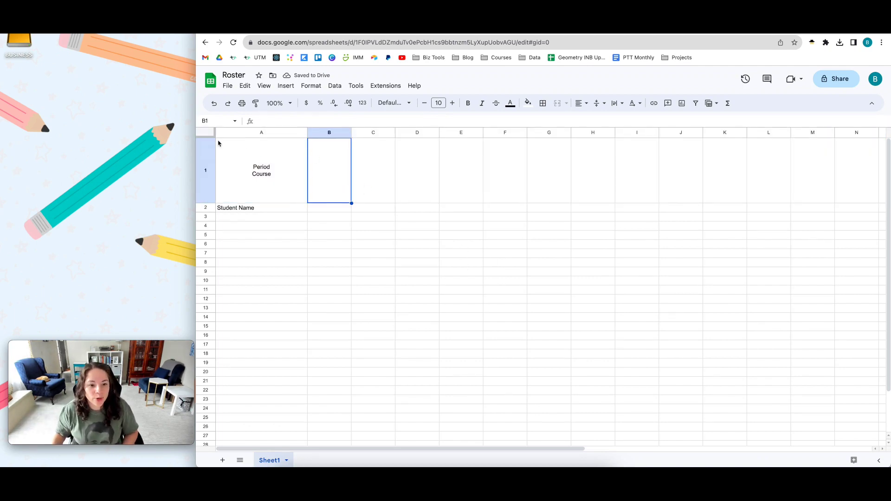
- Change the whole sheet's font to Comfortaa, then to Century Gothic
left_click(205, 133)
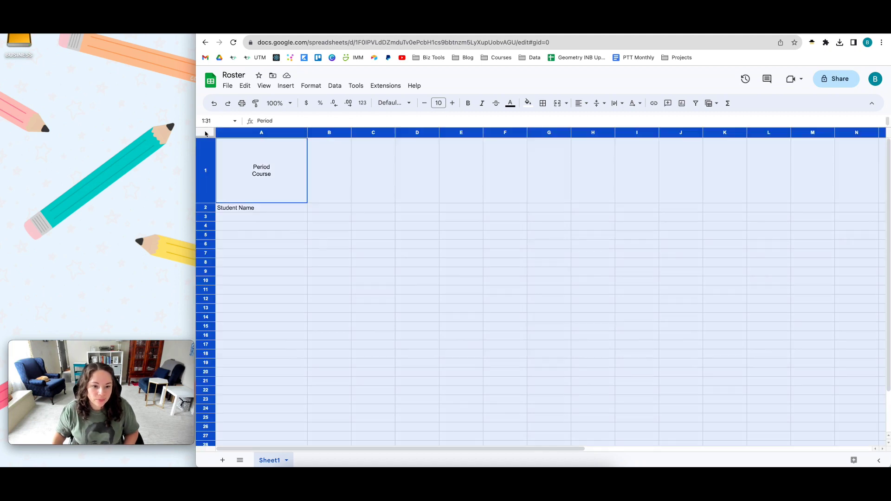
left_click(411, 104)
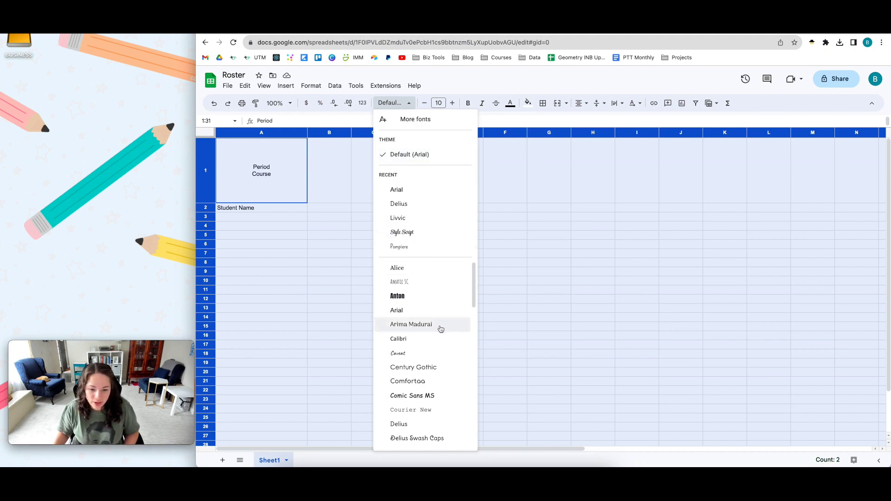
left_click(431, 384)
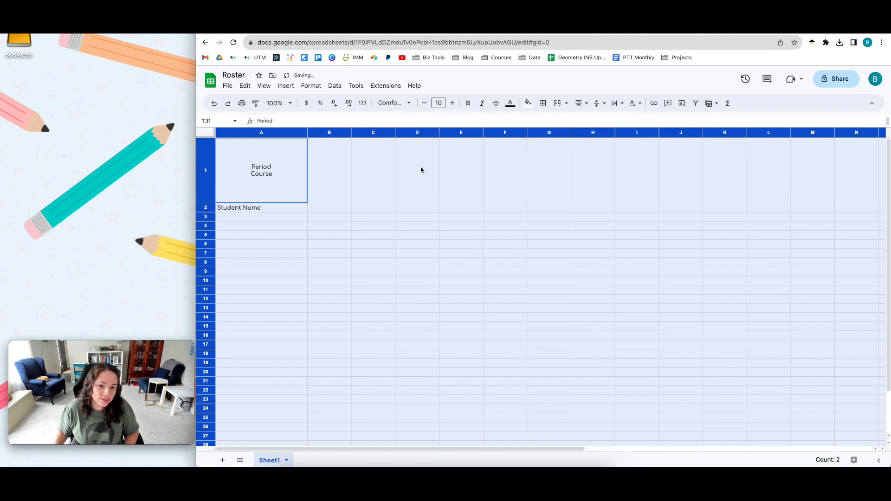
left_click(395, 103)
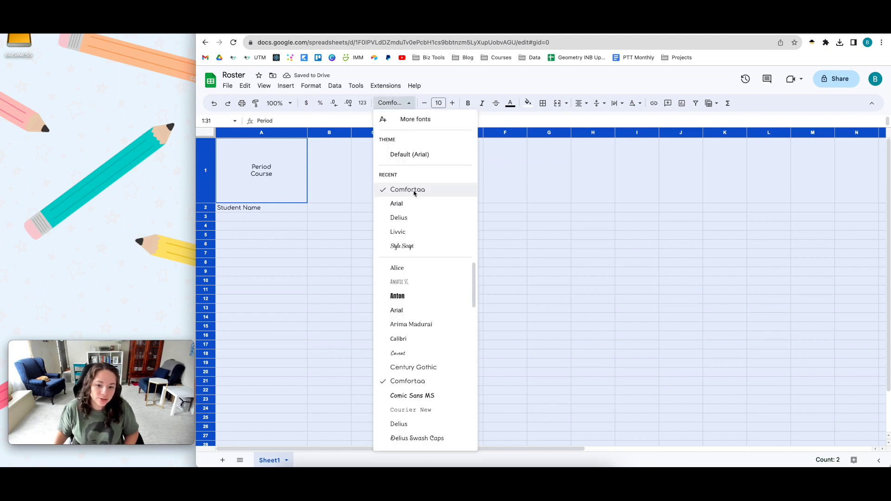
left_click(428, 367)
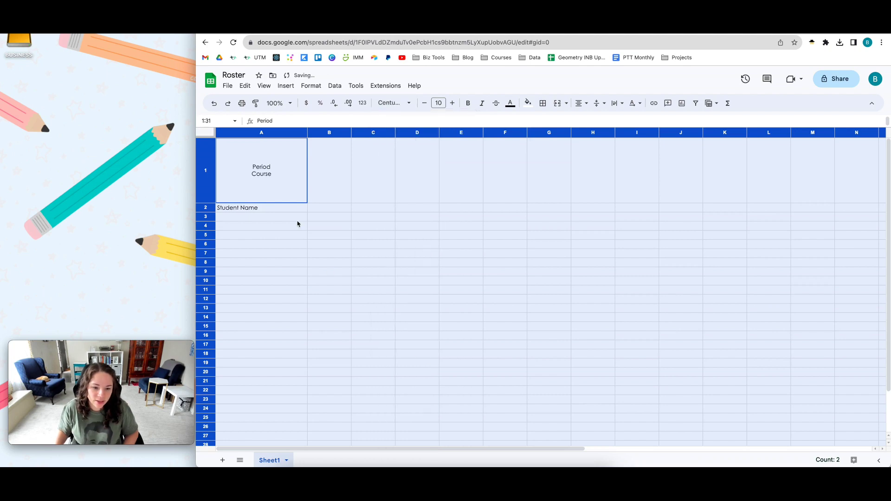
left_click(268, 177)
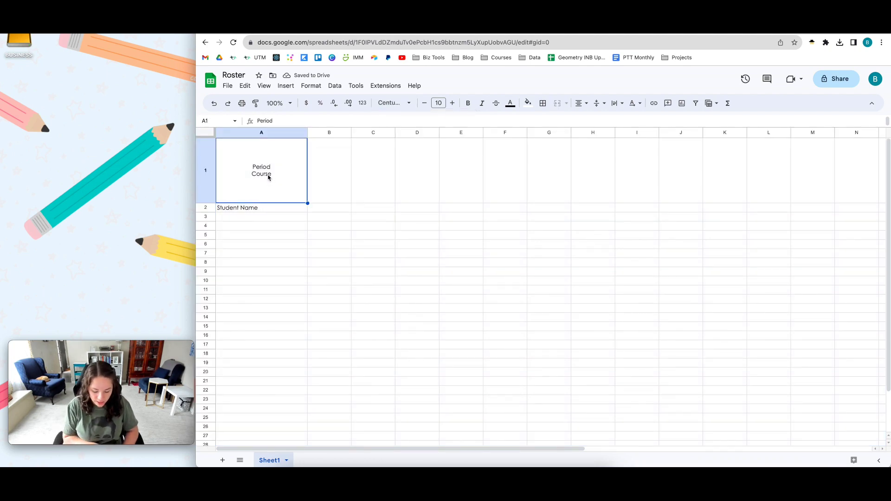
- Bold the Period/Course header and add a blank line between the two words
key("ctrl+b")
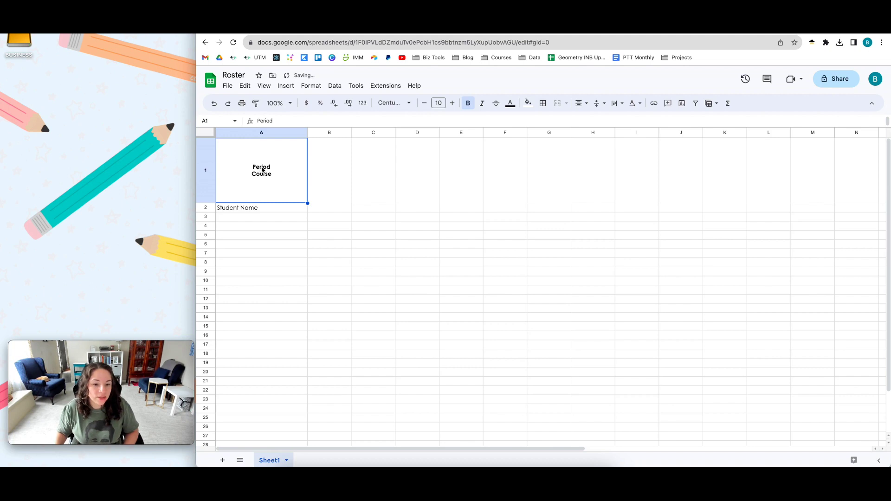
double_click(263, 170)
left_click(280, 146)
key("alt+Return")
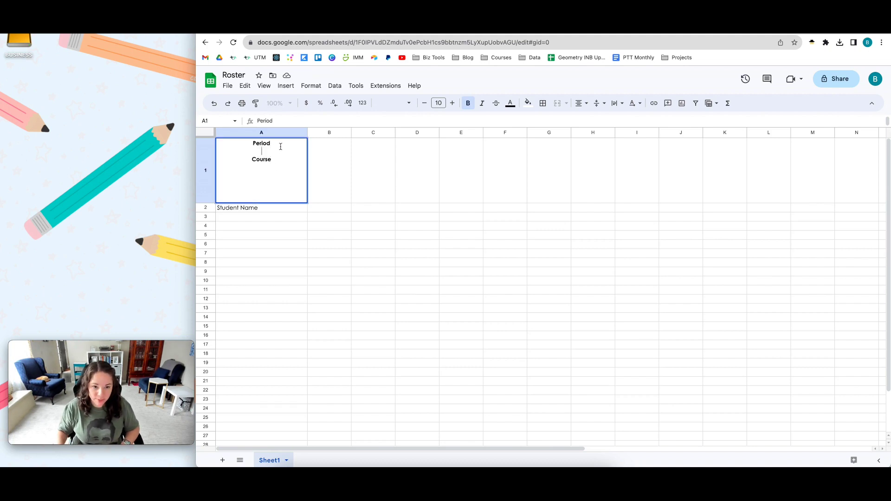
left_click(346, 189)
left_click(296, 188)
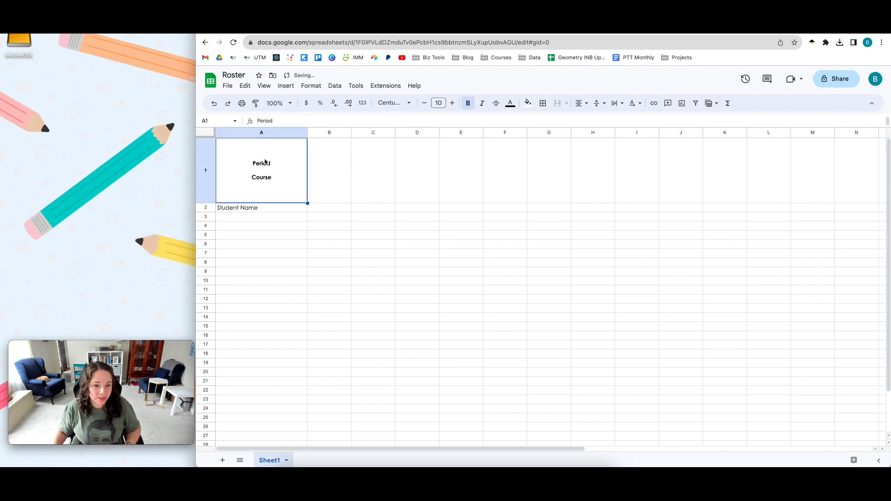
- Raise the whole sheet's font size to 11
left_click(269, 209)
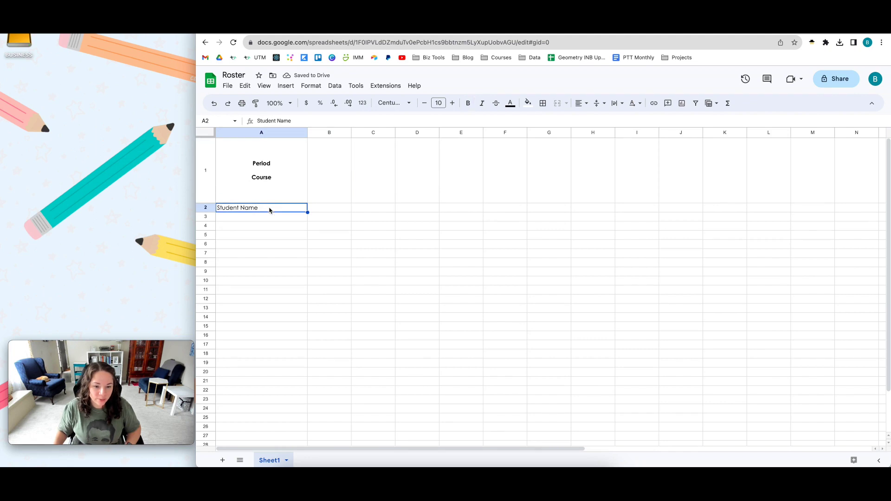
left_click(205, 132)
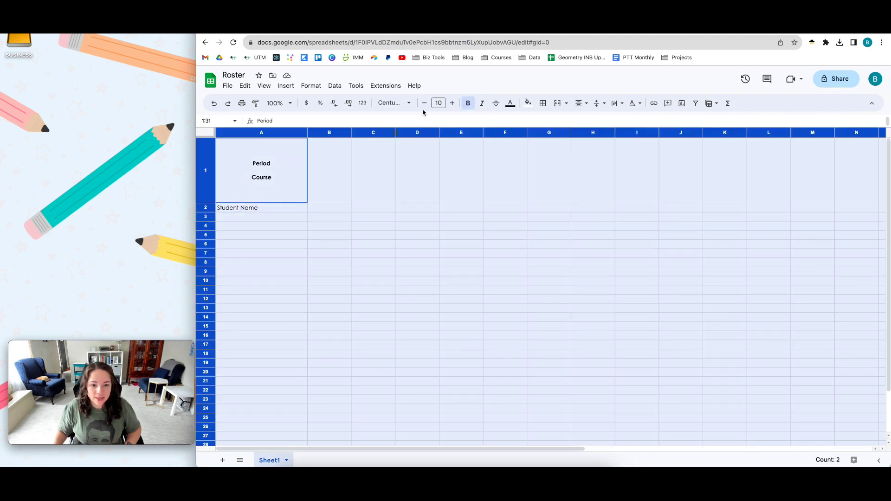
left_click(453, 103)
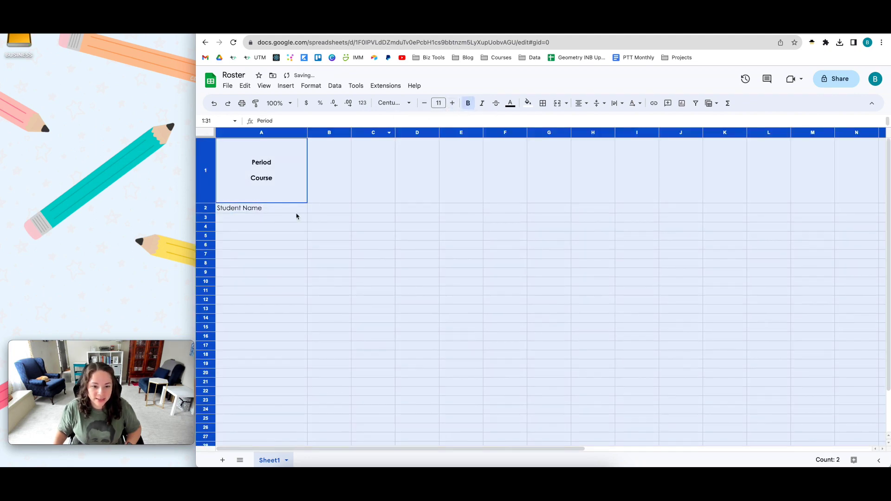
left_click(290, 212)
left_click(317, 134)
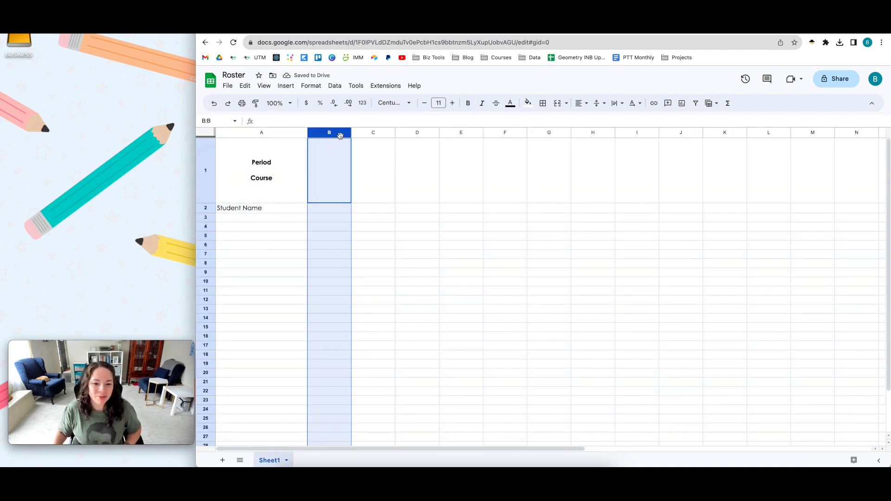
- Add columns C through K to the column B selection
left_click(372, 134, "super")
left_click(413, 133, "super")
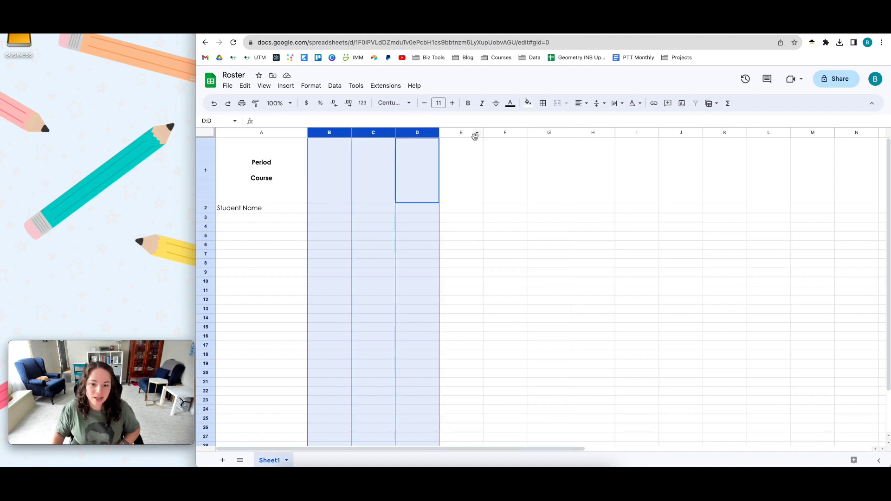
left_click(464, 134, "super")
left_click(509, 132, "super")
left_click(541, 132, "super")
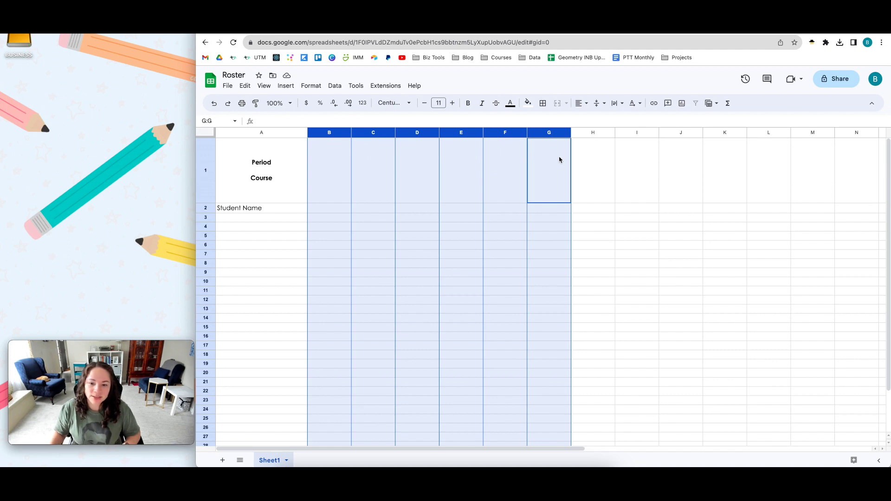
left_click(596, 155, "super")
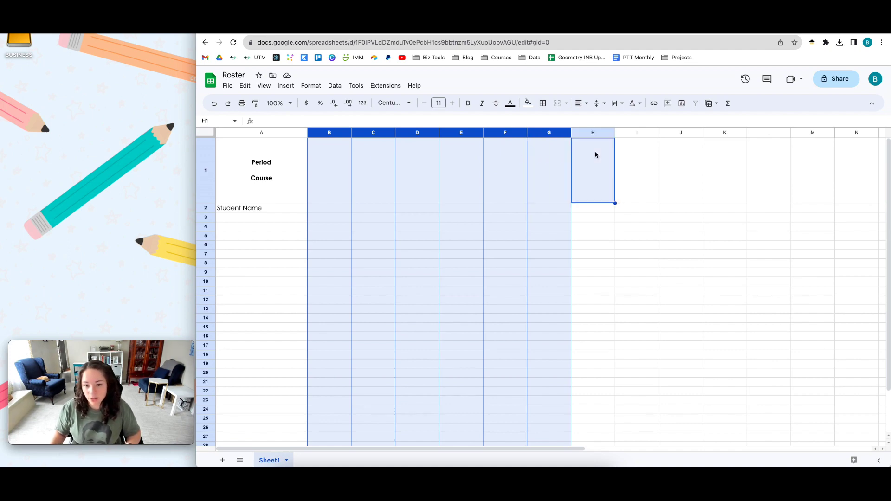
left_click(594, 135, "super")
left_click(631, 136, "super")
left_click(671, 134, "super")
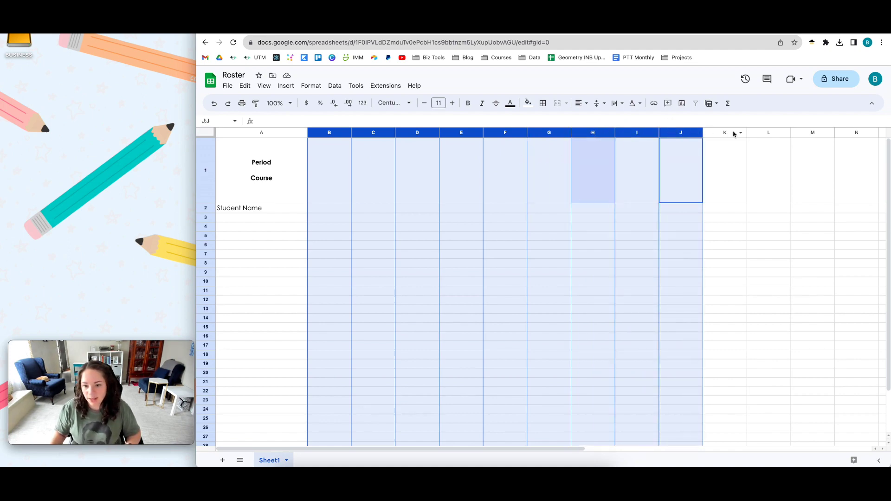
left_click(729, 134, "super")
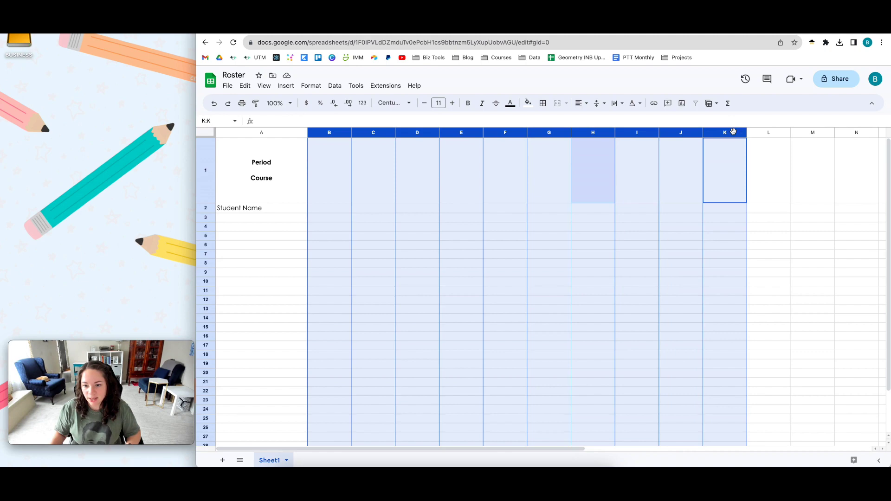
- Resize columns B through L to 50 pixels wide
left_click(328, 147)
right_click(328, 147)
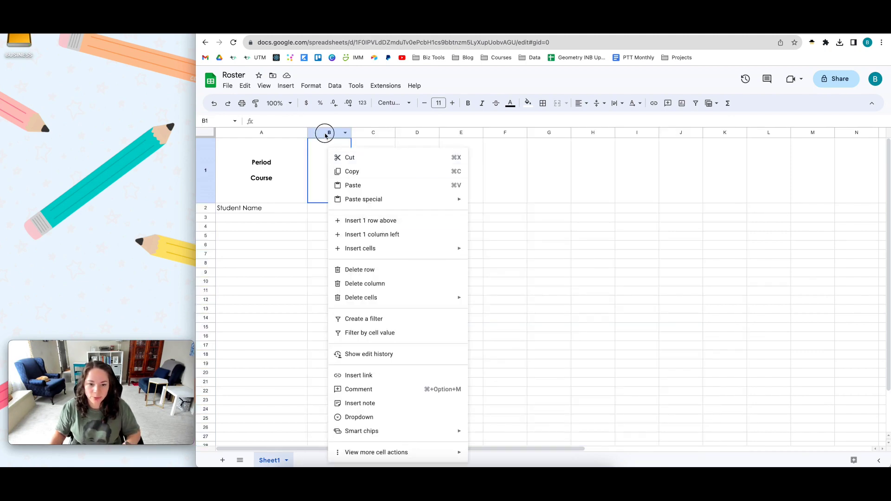
left_click(326, 134)
left_click(766, 134, "shift")
right_click(766, 133)
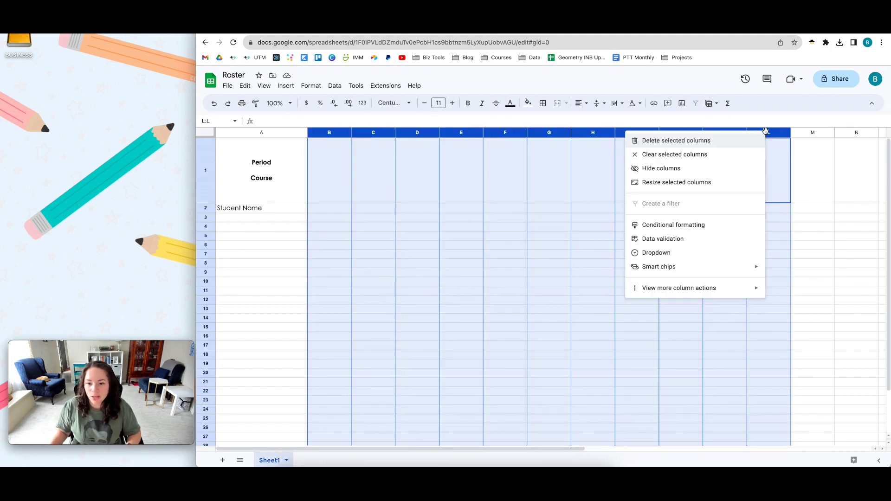
left_click(677, 182)
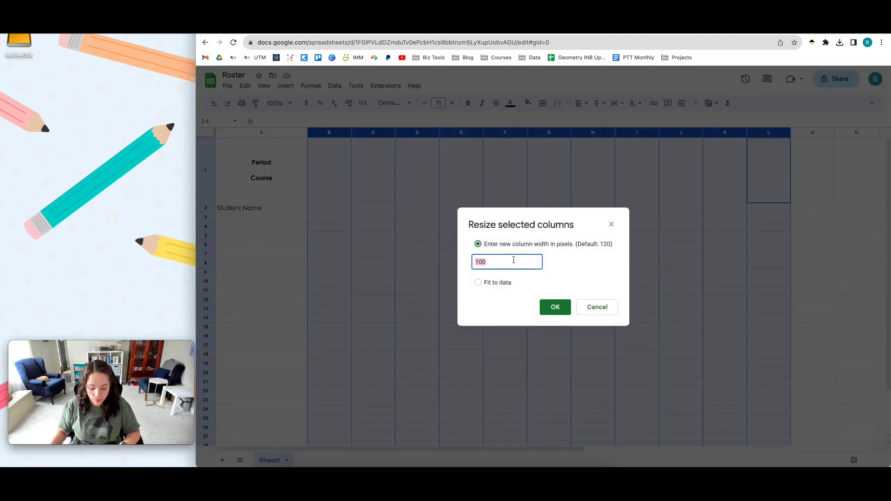
type("50")
key("Return")
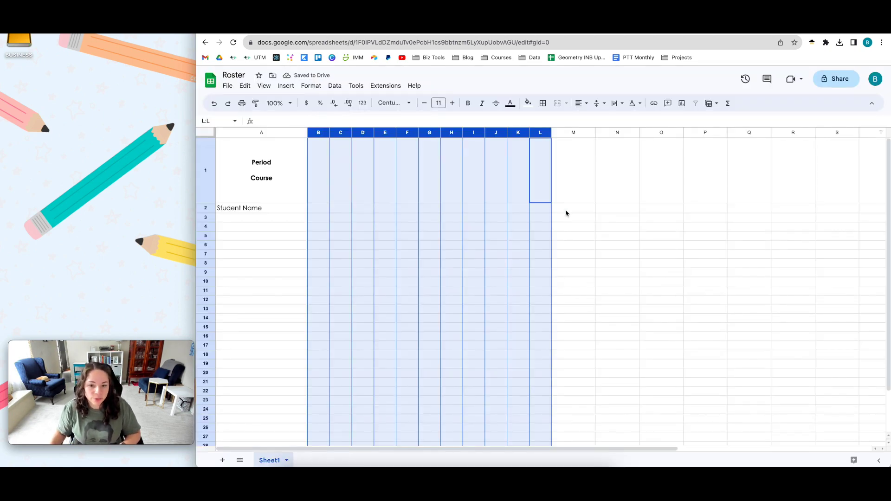
- Apply all borders to the roster grid A1:L31 and preview it for printing
left_click_drag(240, 160, 541, 410)
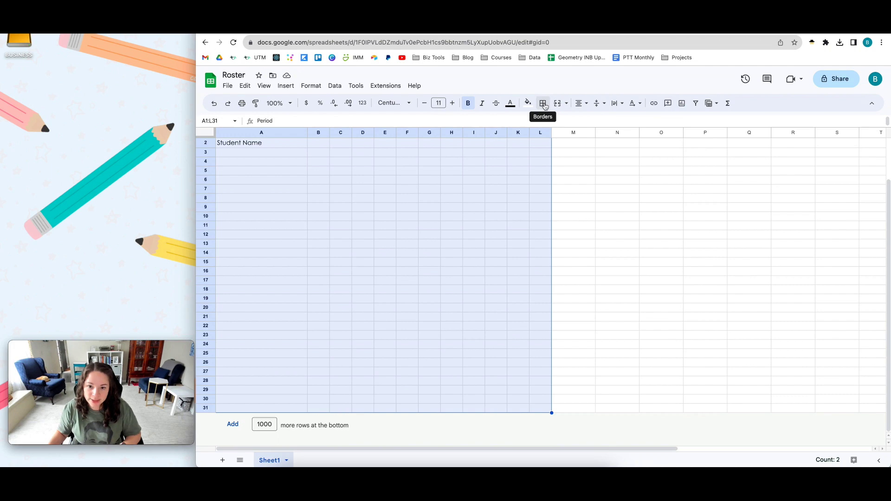
left_click(544, 104)
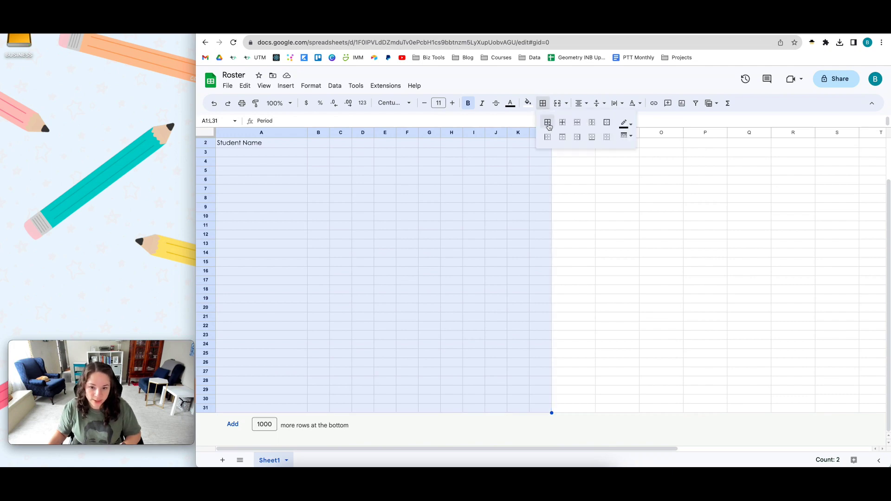
left_click(548, 123)
left_click(449, 226)
scroll(332, 215, "up", 2)
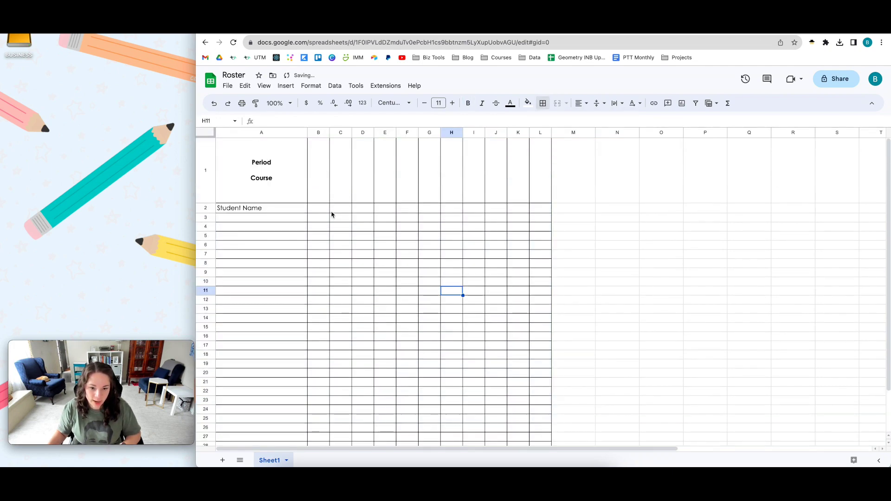
left_click(242, 103)
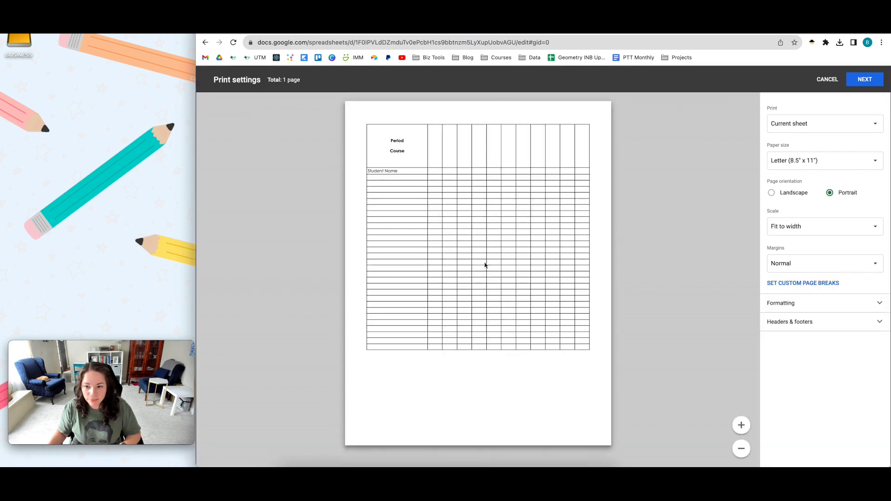
left_click(827, 80)
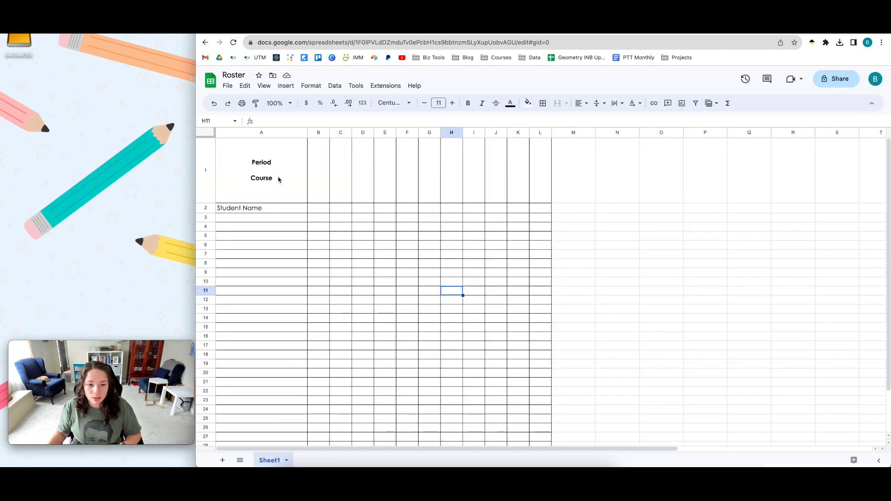
left_click(209, 209)
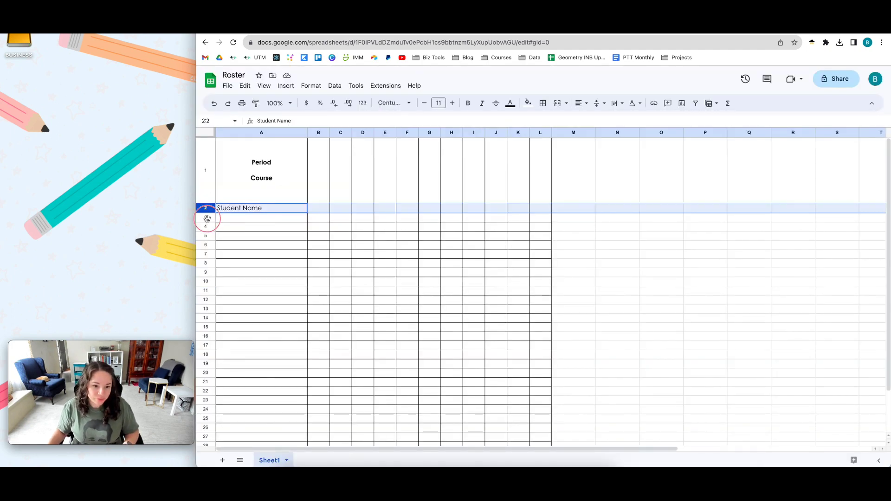
left_click(207, 218, "super")
right_click(207, 218)
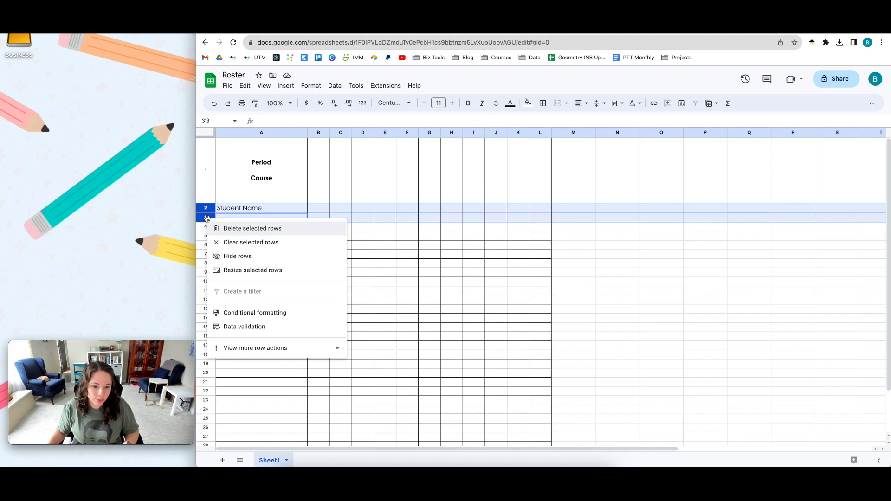
left_click(205, 226, "super")
left_click(205, 236, "super")
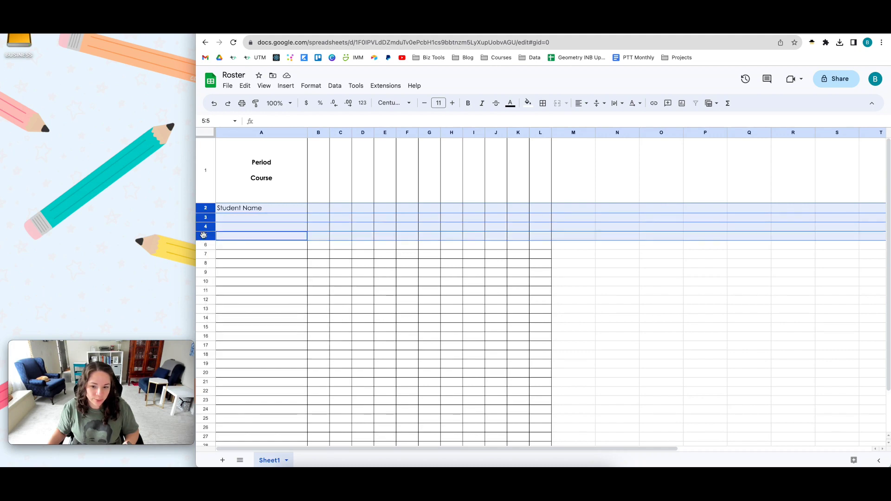
left_click(206, 246, "super")
left_click(207, 254, "super")
left_click(207, 263, "super")
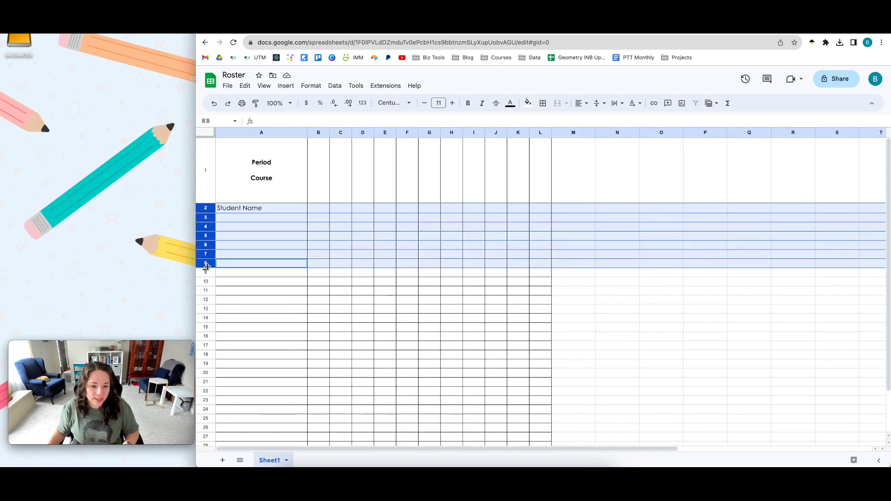
scroll(206, 267, "down", 1)
left_click(210, 208, "super")
left_click(205, 216, "super")
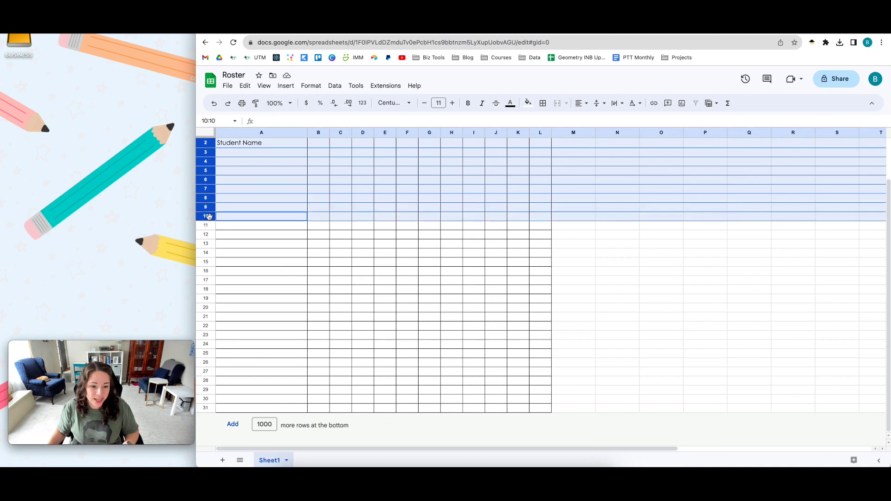
left_click(207, 226, "super")
left_click(205, 234, "super")
left_click(206, 245, "super")
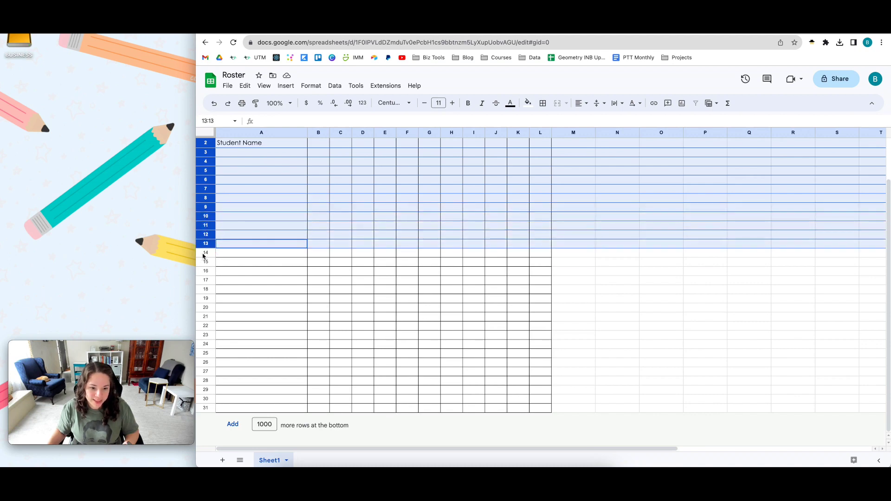
left_click(206, 254, "super")
left_click(205, 263, "super")
left_click(205, 271, "super")
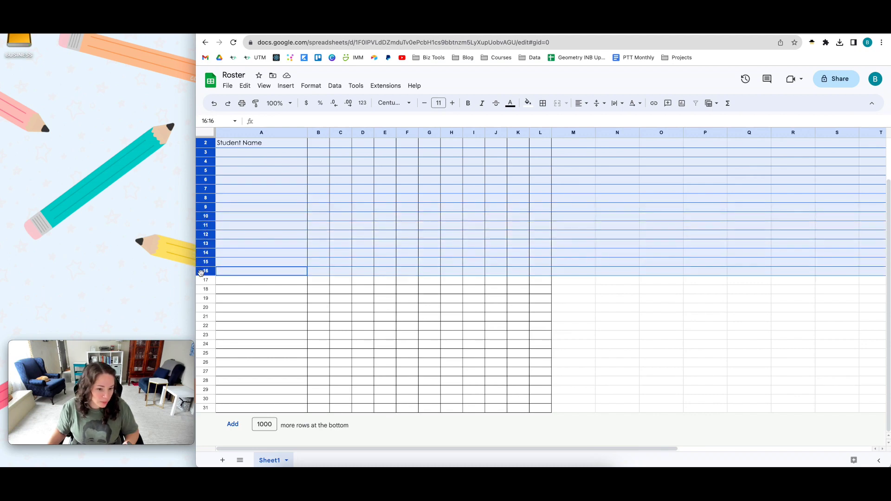
left_click(205, 281, "super")
left_click(206, 289, "super")
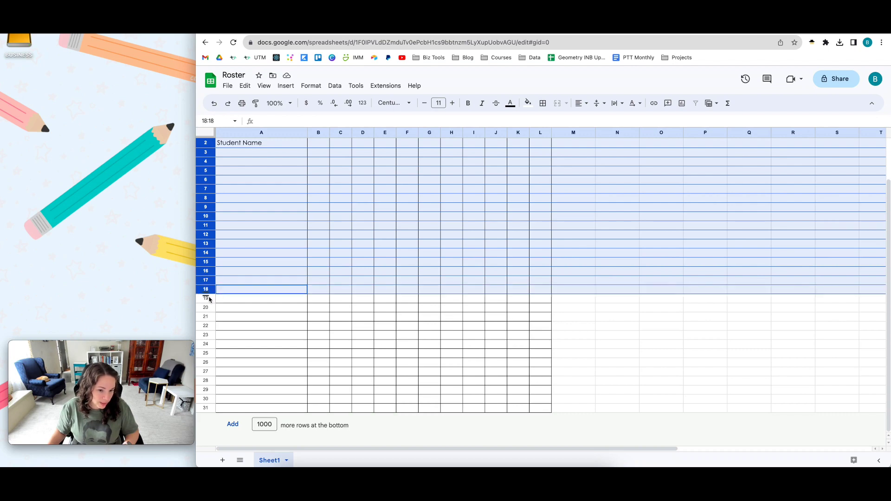
left_click(207, 299, "super")
left_click(206, 308, "super")
left_click(207, 317, "super")
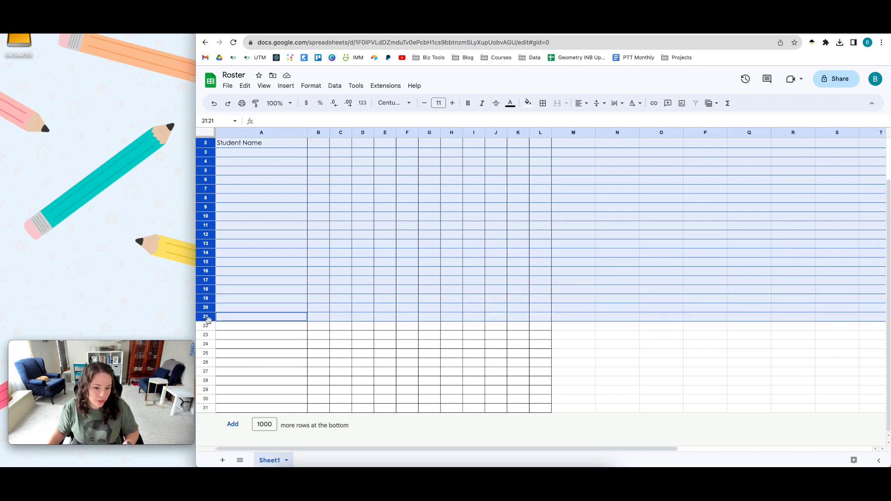
left_click(207, 326, "super")
left_click(207, 335, "super")
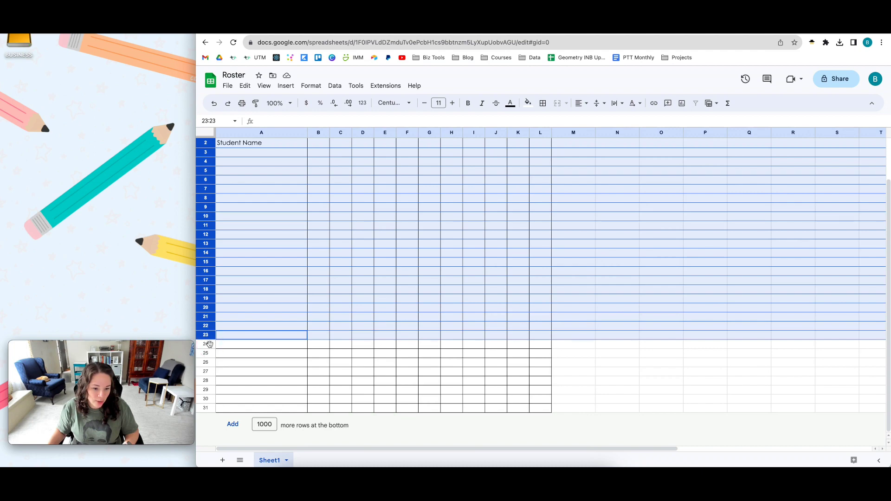
left_click(207, 344, "super")
left_click(206, 353, "super")
left_click(206, 362, "super")
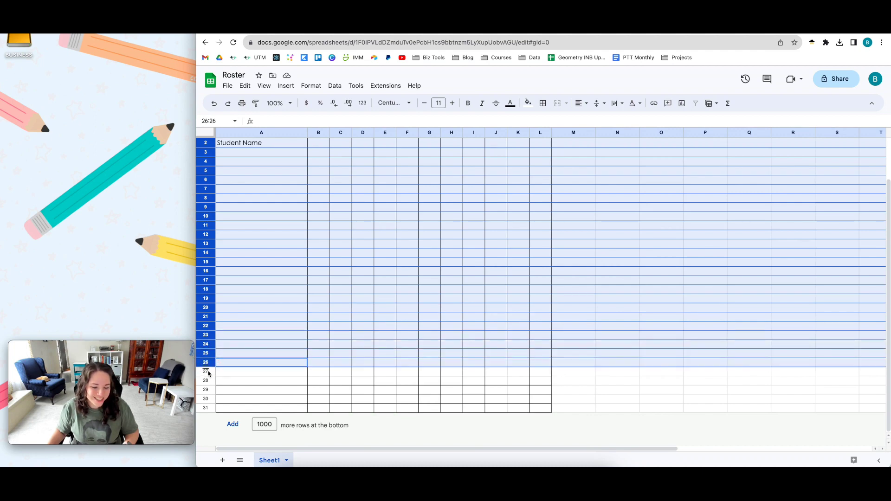
left_click(206, 371, "super")
left_click(206, 380, "super")
left_click(207, 390, "super")
left_click(207, 399, "super")
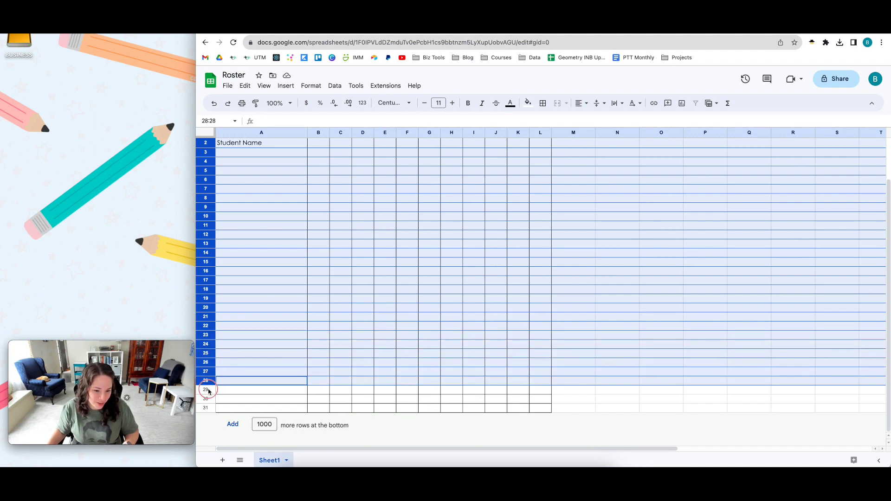
right_click(211, 362)
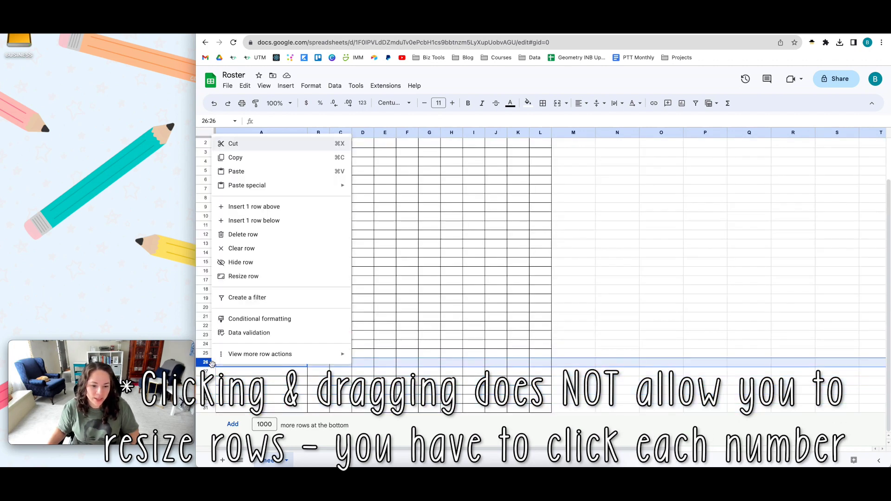
left_click(575, 409)
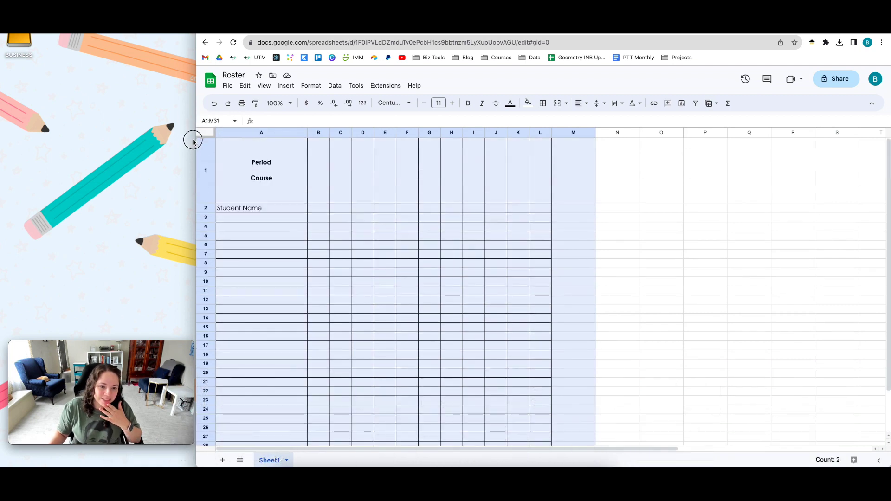
left_click(206, 208)
- Make rows 2–6 35 pixels tall and check the one-page portrait print preview
left_click(206, 217, "super")
left_click(205, 226, "super")
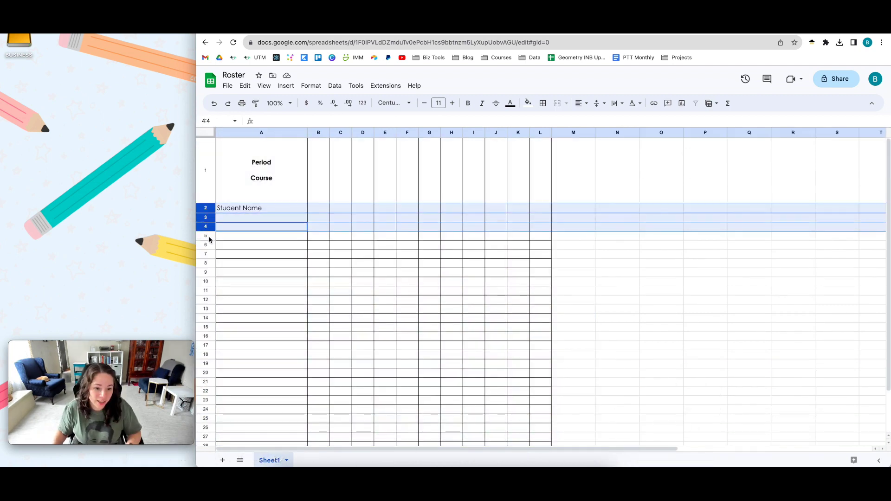
left_click(206, 236, "super")
left_click(207, 245, "super")
right_click(208, 245)
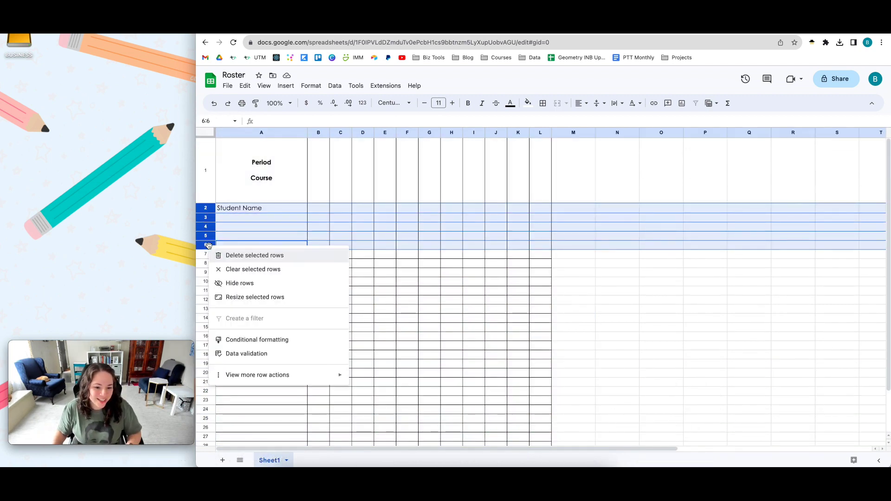
left_click(251, 301)
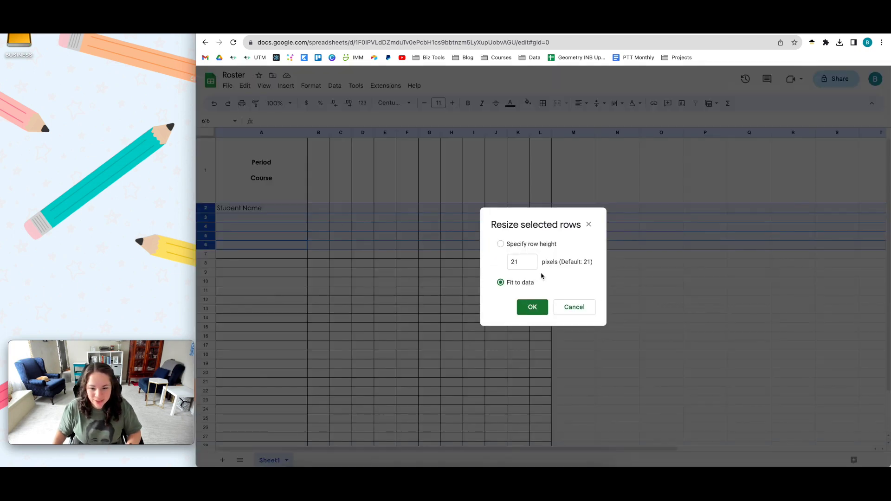
left_click(531, 264)
left_click_drag(522, 263, 503, 264)
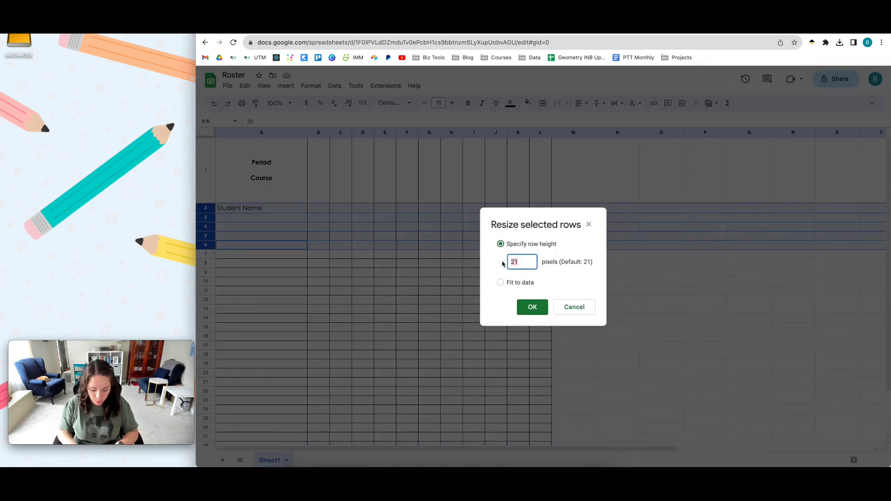
type("35")
key("Return")
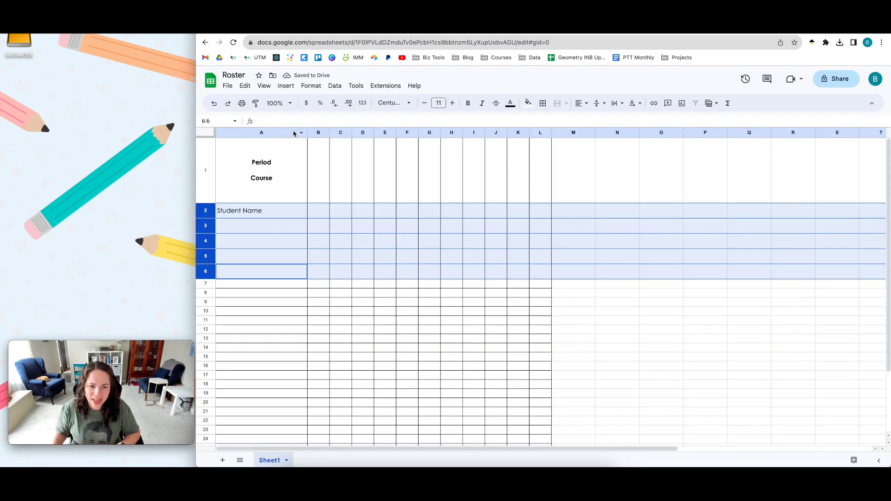
left_click(242, 104)
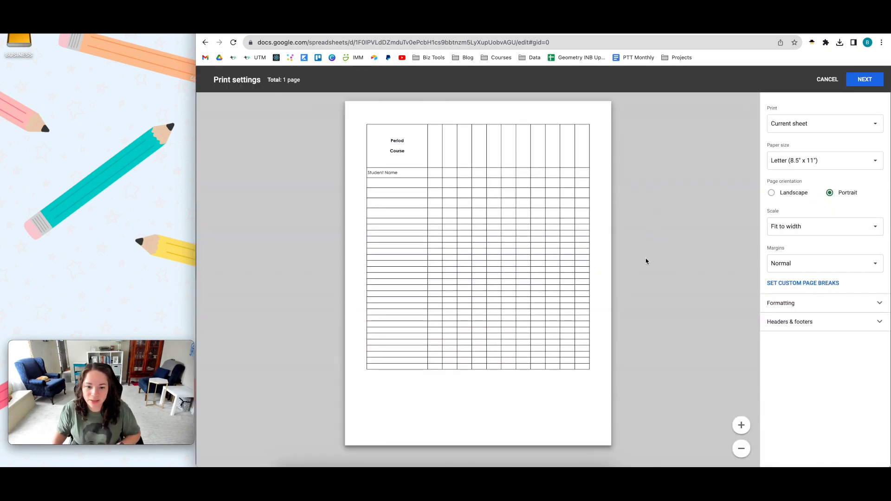
- Back on the sheet, set rows 7–14 to a height of 33 pixels
left_click(827, 79)
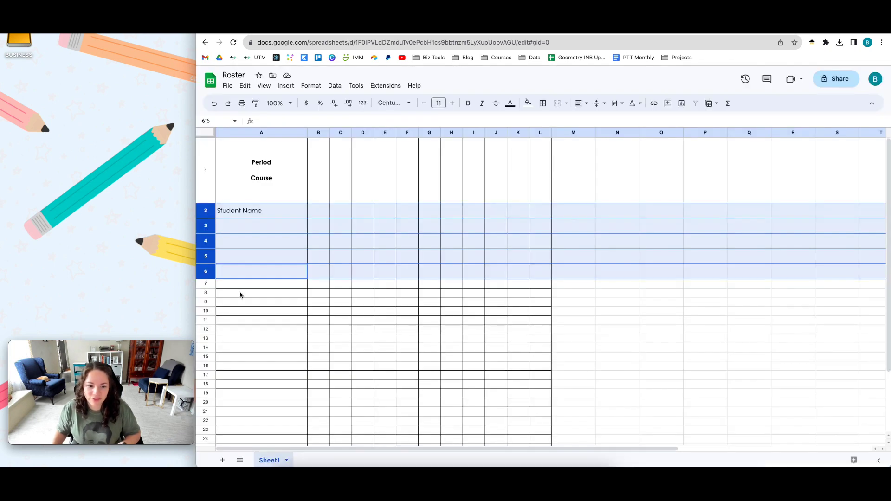
left_click(207, 283)
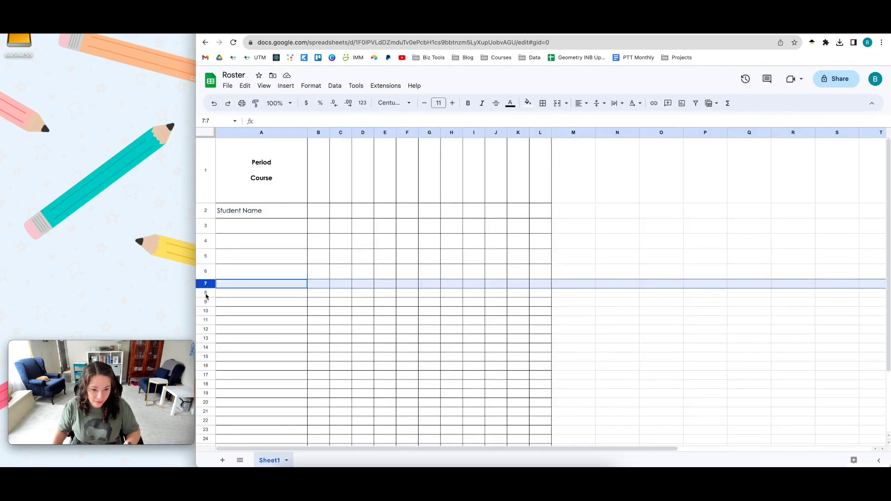
left_click(207, 293, "ctrl")
left_click(207, 302, "ctrl")
left_click(207, 311, "ctrl")
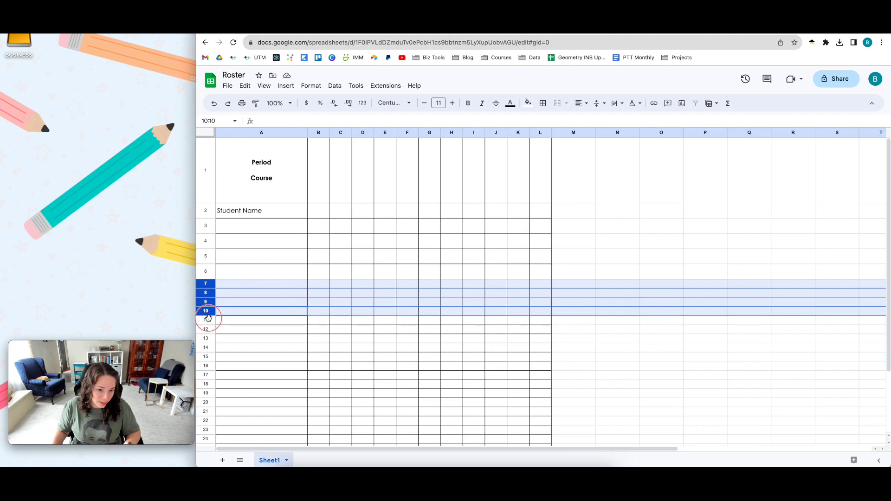
left_click(207, 320, "ctrl")
left_click(207, 329, "ctrl")
left_click(207, 338, "ctrl")
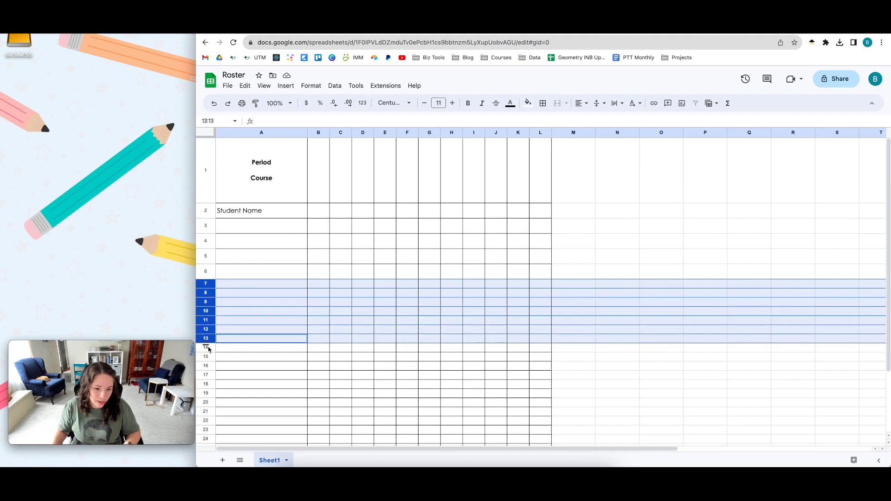
left_click(207, 347, "ctrl")
right_click(207, 348)
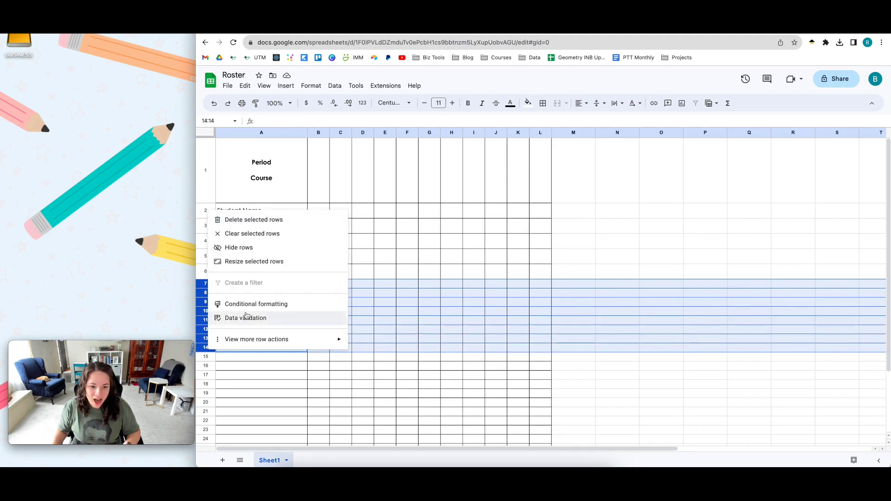
left_click(242, 262)
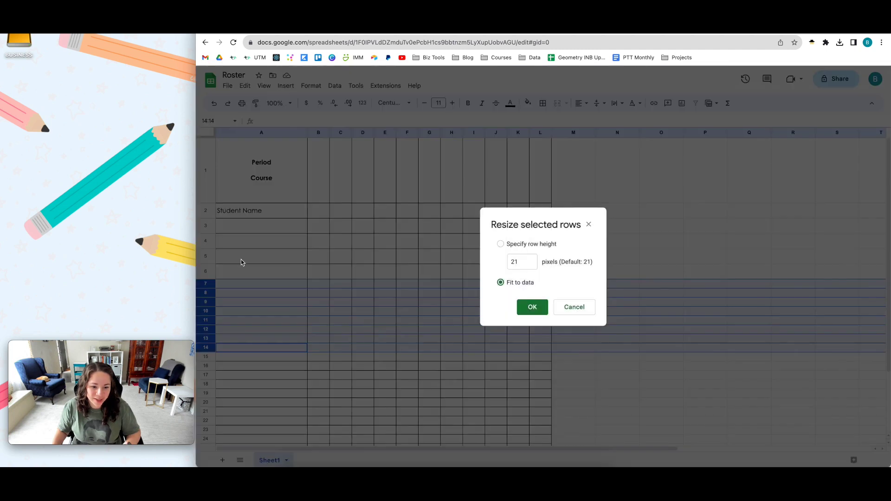
double_click(516, 261)
type("33")
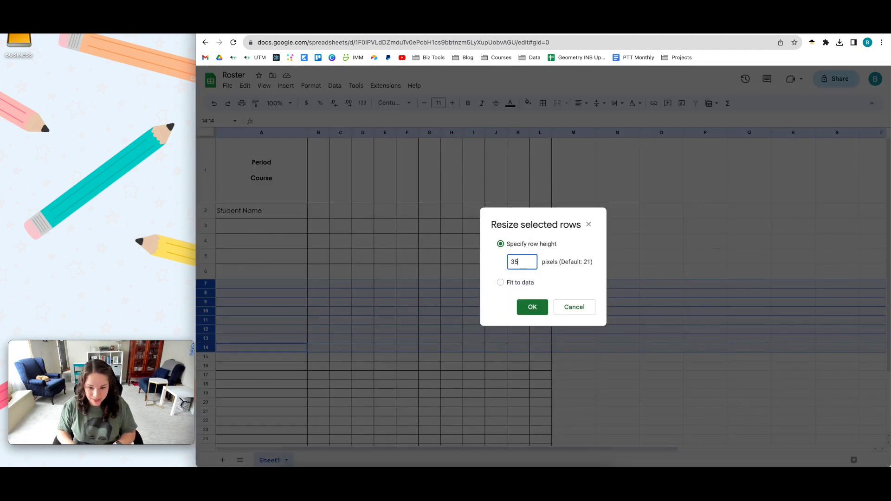
key("Return")
- Set rows 15–24 to 35 pixels high and check the print preview
scroll(312, 323, "down", 3)
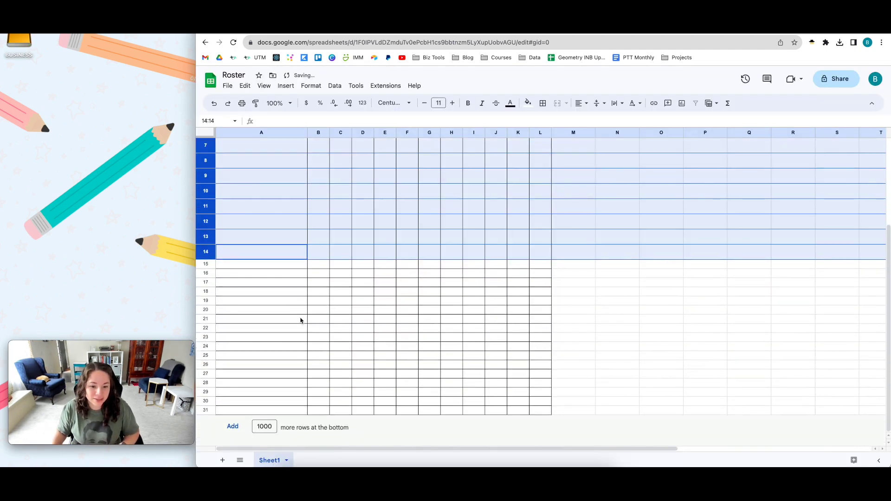
left_click(206, 264)
left_click_drag(206, 268, 203, 344)
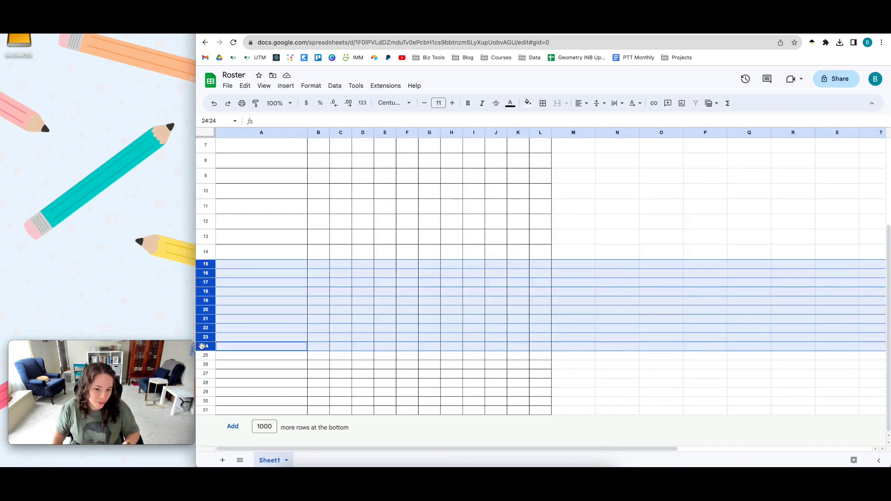
right_click(202, 346)
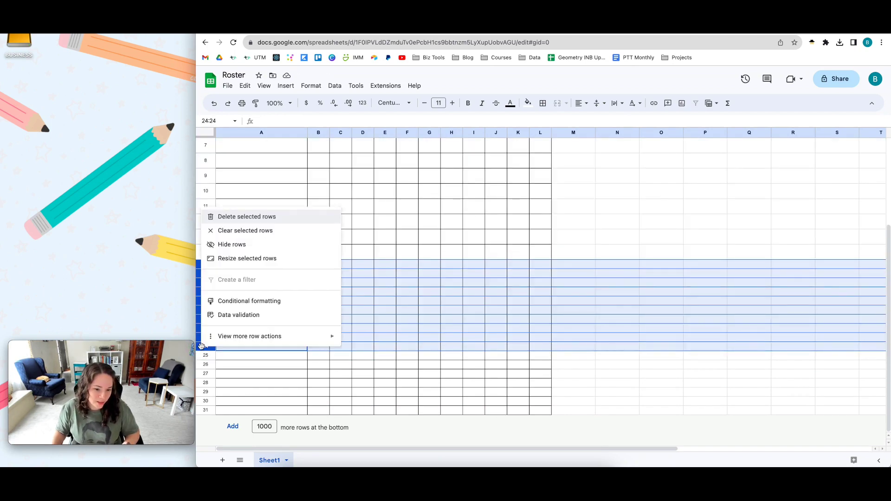
left_click(231, 258)
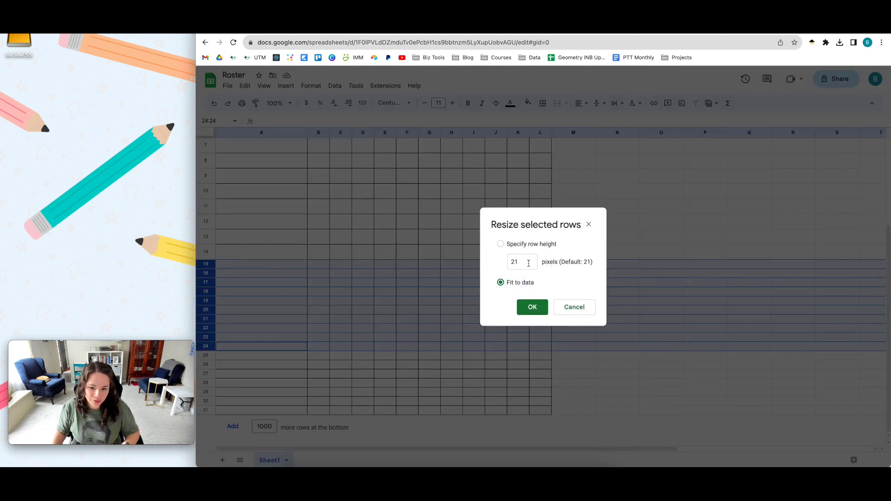
left_click_drag(528, 263, 497, 264)
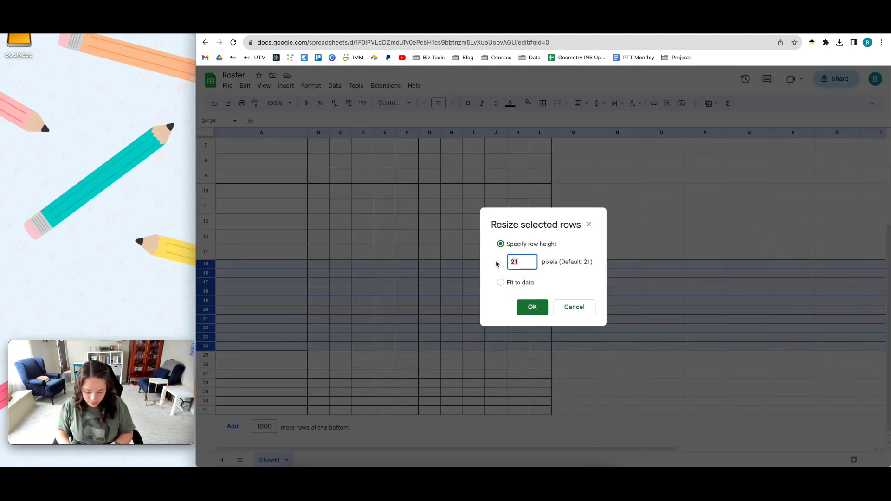
type("35")
key("Return")
scroll(285, 367, "down", 3)
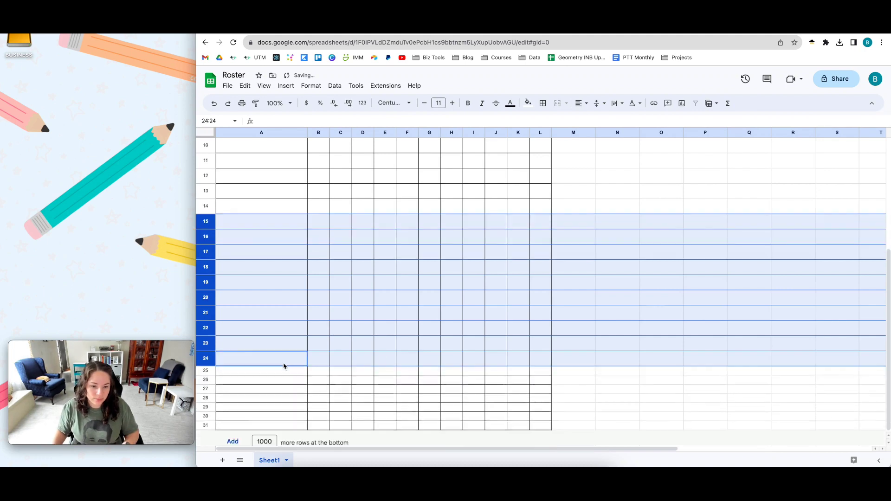
left_click(241, 103)
- Back on the sheet, set rows 25–31 to 30 pixels high
scroll(506, 334, "down", 3)
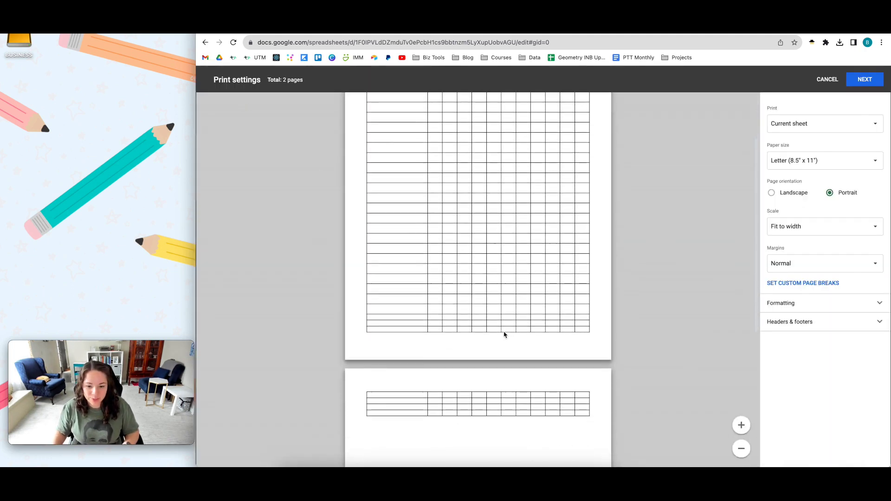
left_click(827, 80)
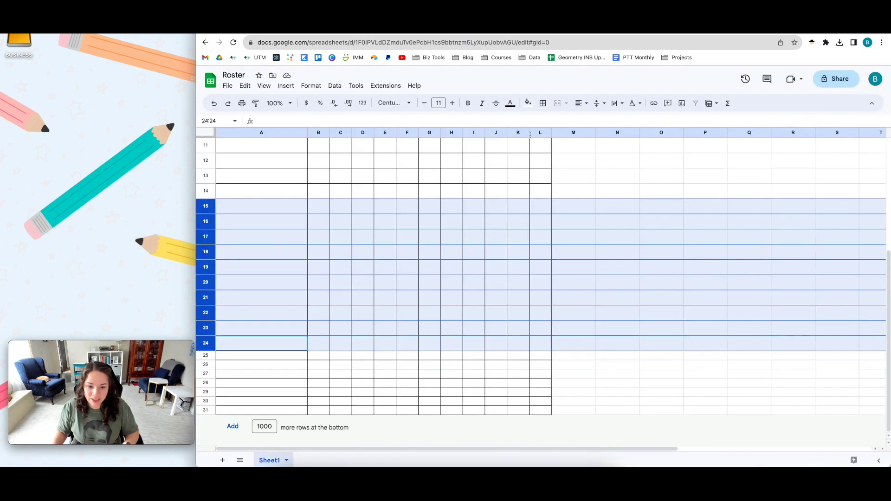
left_click(206, 411)
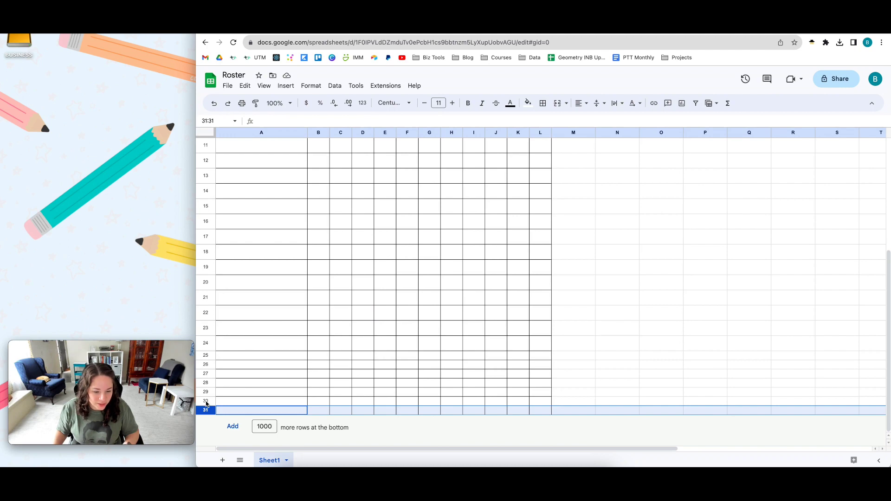
left_click_drag(207, 404, 207, 355)
right_click(207, 355)
left_click(246, 267)
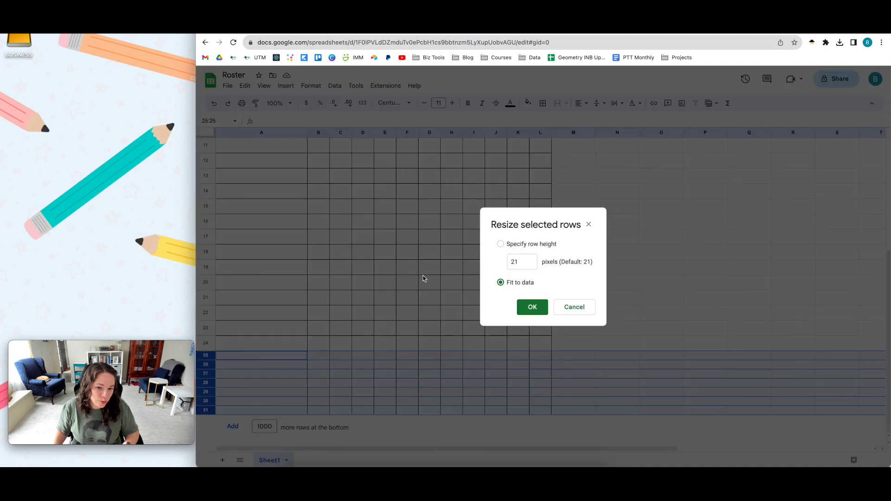
double_click(529, 264)
type("30")
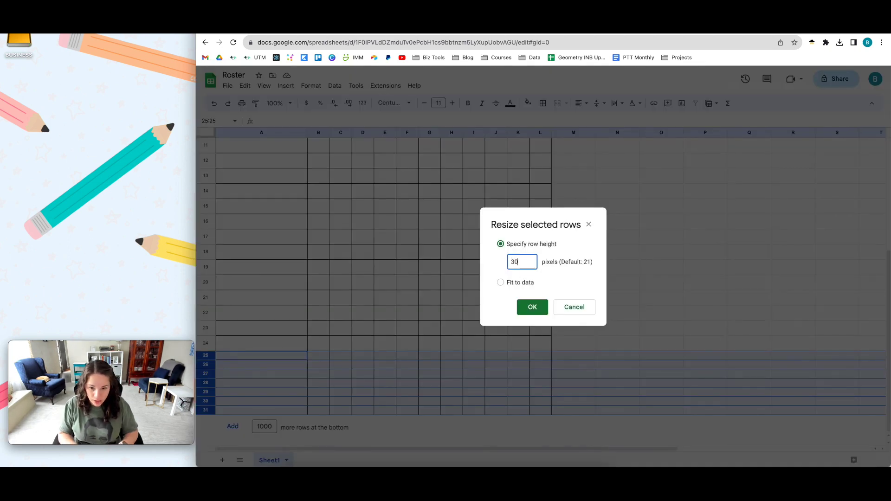
key("Return")
- Resize the block of rows ending at row 24 to 30 pixels
left_click_drag(206, 344, 207, 327)
right_click(207, 312)
left_click(601, 315)
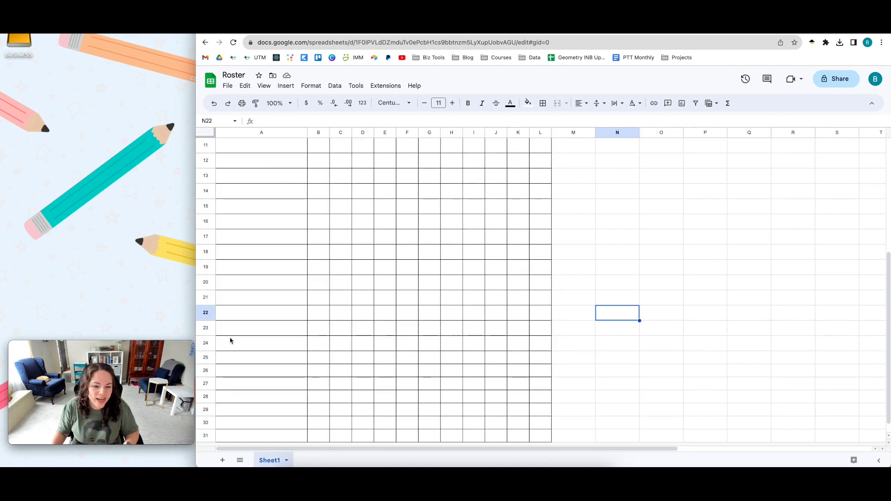
scroll(267, 328, "down", 1)
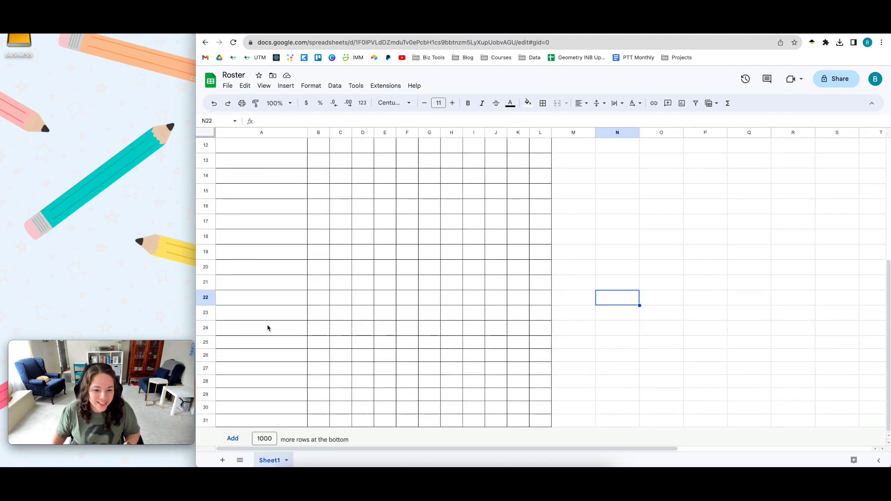
scroll(268, 328, "up", 5)
scroll(268, 328, "down", 3)
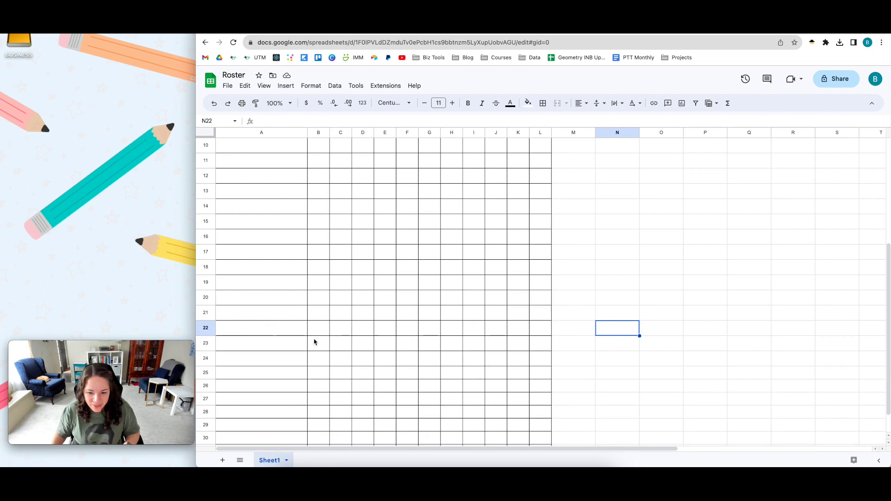
left_click(207, 359)
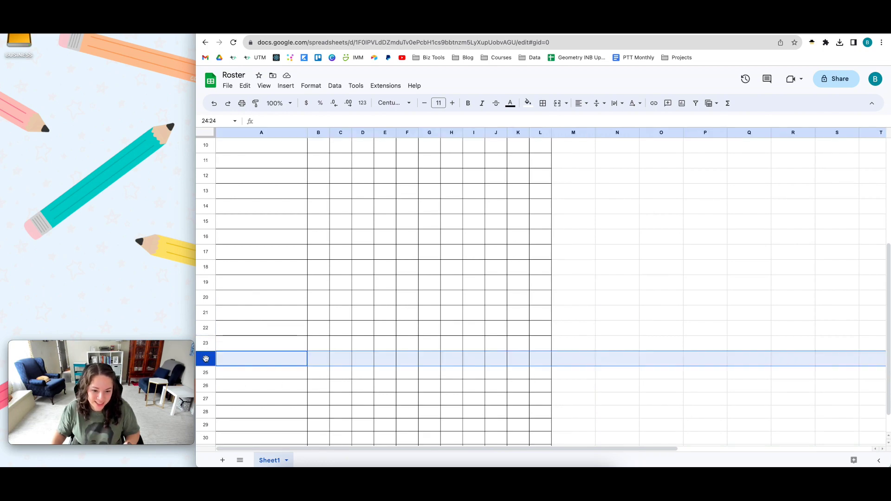
left_click_drag(204, 349, 208, 231)
right_click(205, 239)
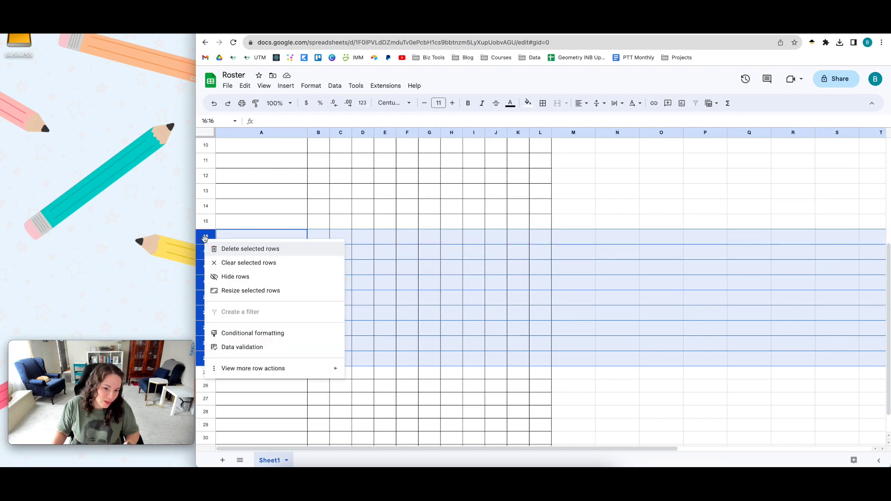
left_click(233, 291)
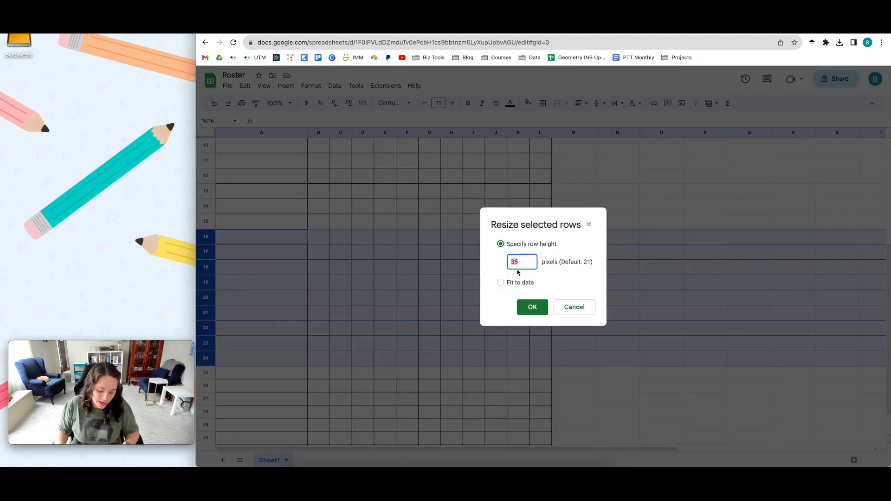
type("30")
key("Return")
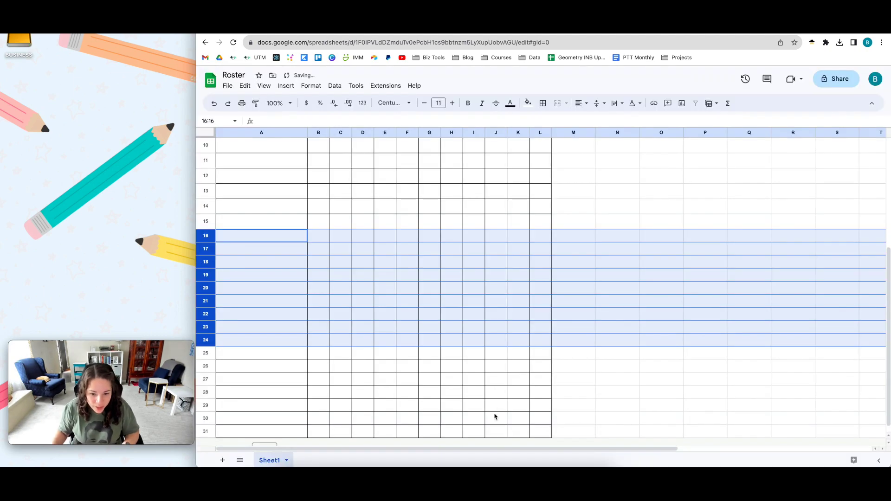
left_click(584, 410)
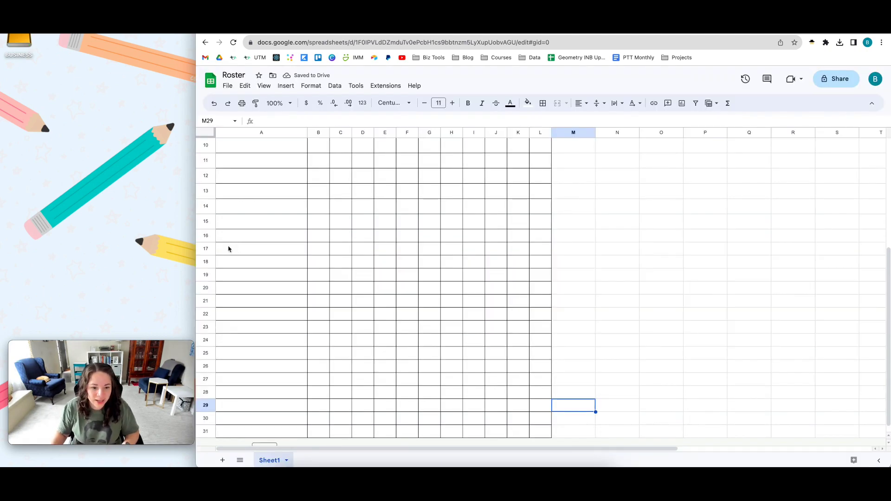
- Resize rows 2–10, starting at the Student Name row, the same way
scroll(229, 249, "up", 5)
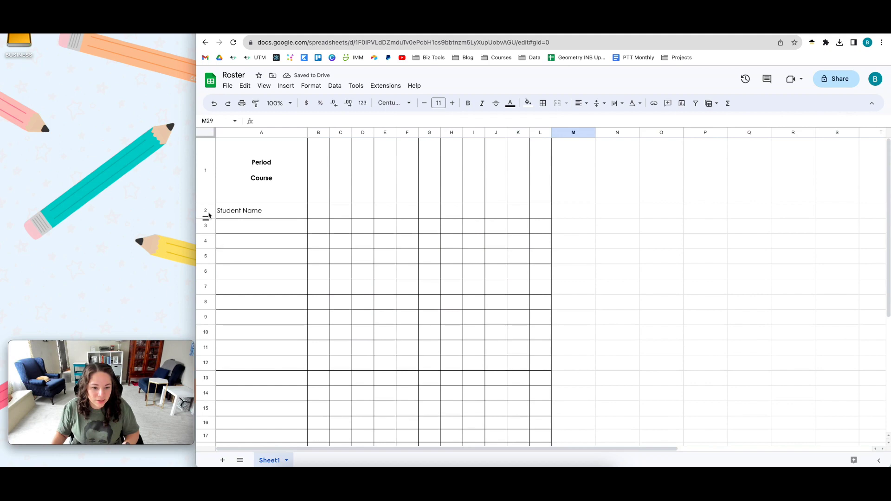
left_click(209, 215)
left_click(207, 226, "ctrl")
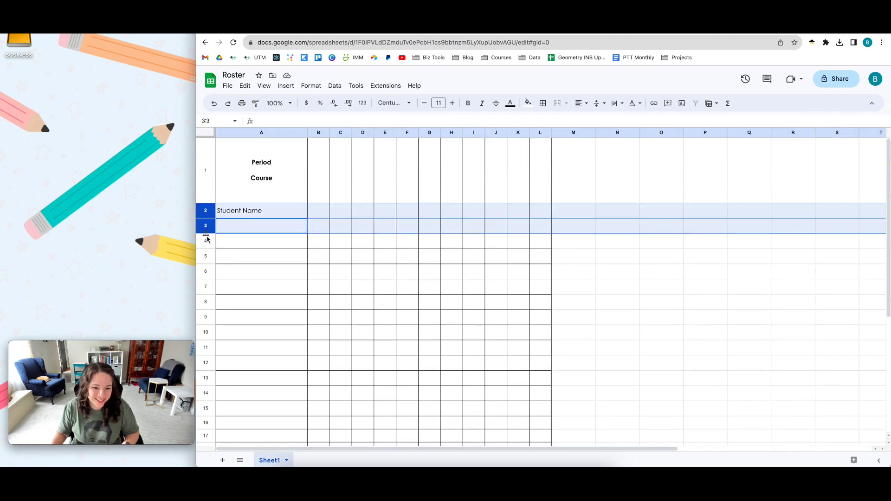
left_click(207, 240, "ctrl")
left_click(207, 256, "ctrl")
left_click(207, 272, "ctrl")
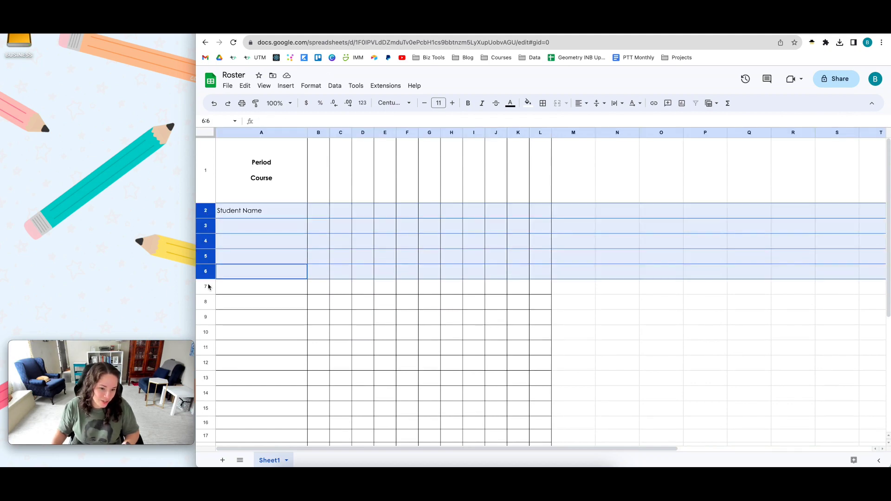
left_click(207, 286, "ctrl")
left_click(207, 301, "ctrl")
left_click(207, 317, "ctrl")
left_click(207, 332, "ctrl")
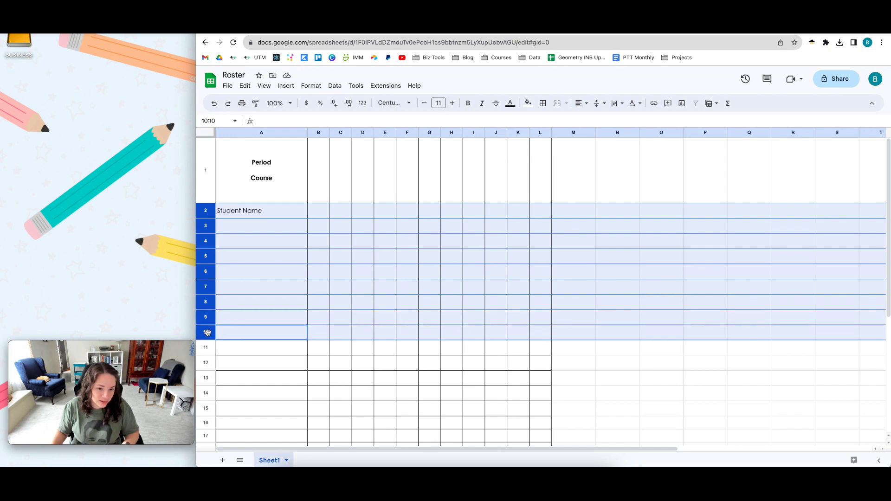
right_click(207, 332)
left_click(232, 248)
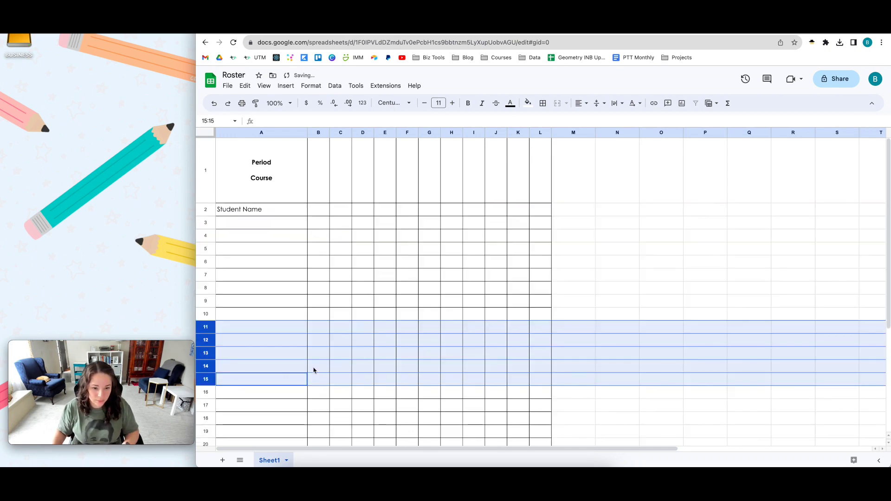
- Set row 16 to 30 pixels and preview the printout
left_click(207, 394)
right_click(207, 394)
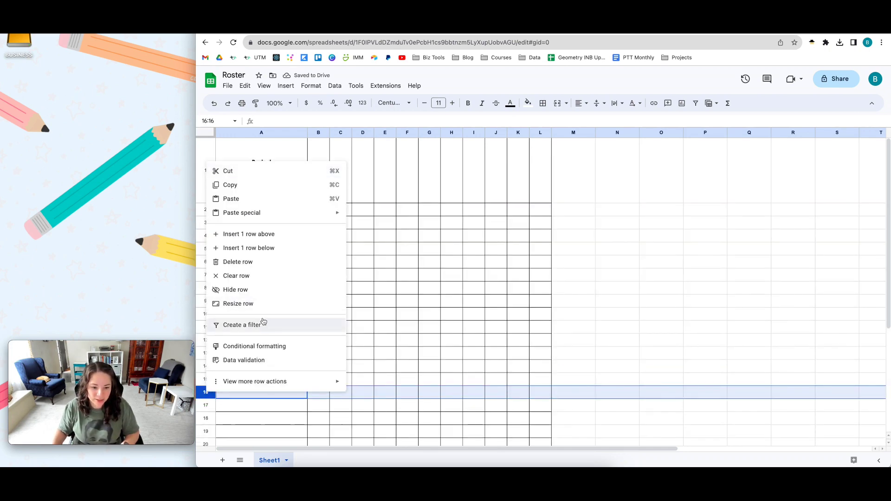
left_click(255, 305)
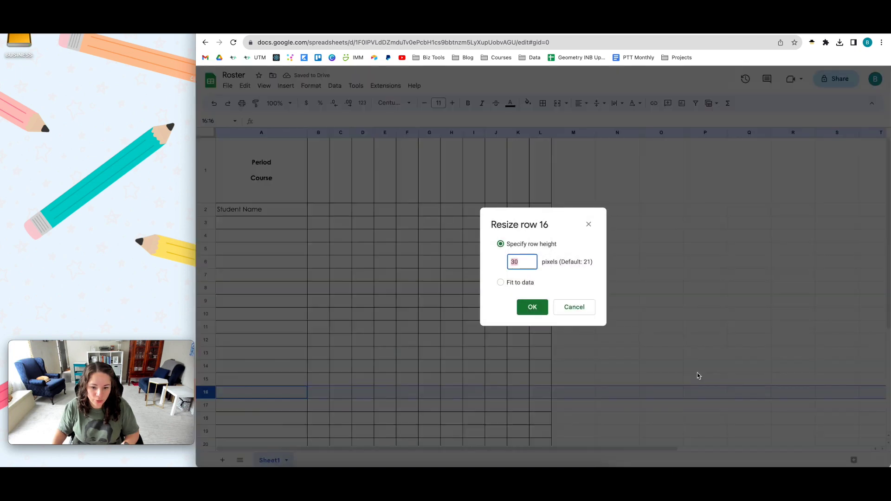
left_click(607, 332)
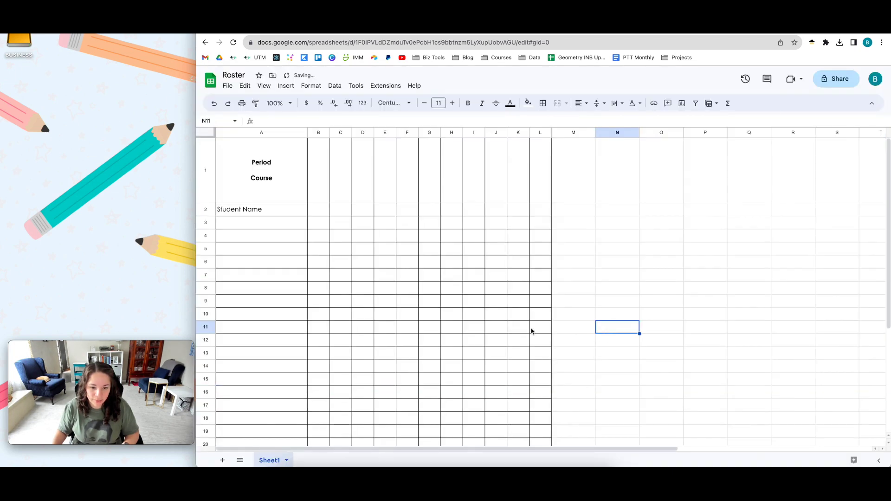
left_click(242, 103)
- Set header row 1 to 140 pixels and check the page count in print preview
scroll(548, 375, "down", 5)
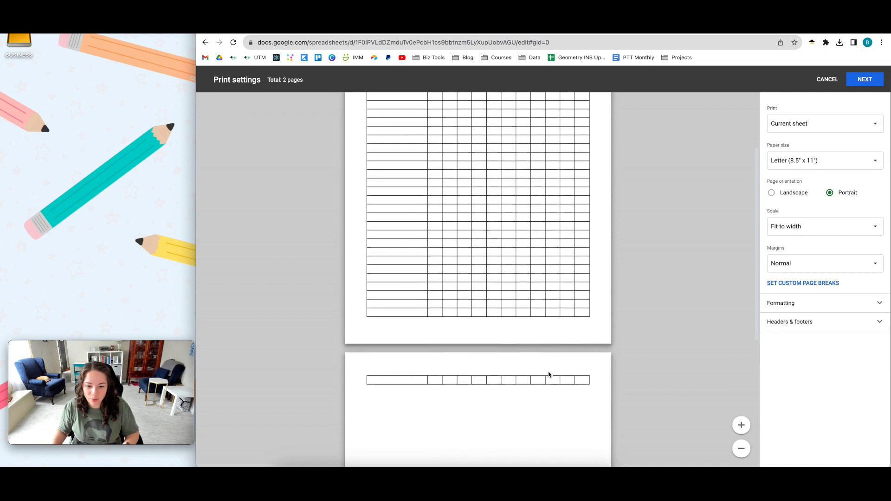
scroll(549, 375, "up", 5)
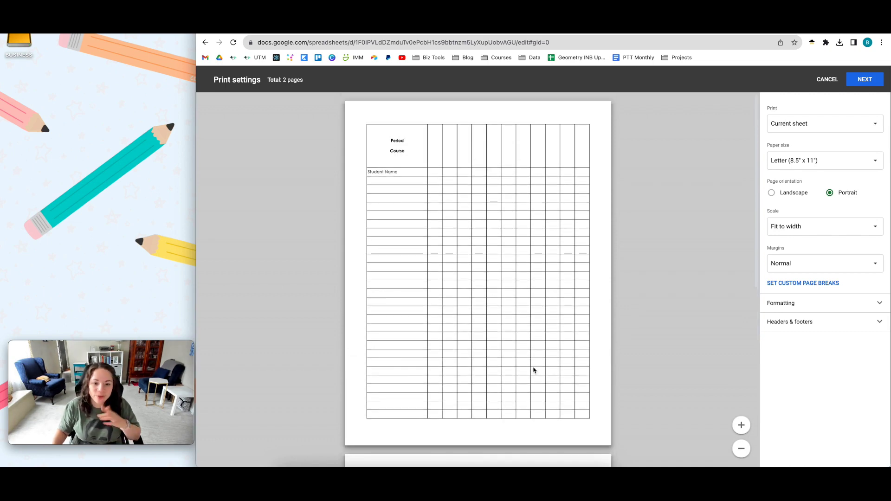
scroll(516, 372, "down", 2)
scroll(514, 373, "up", 2)
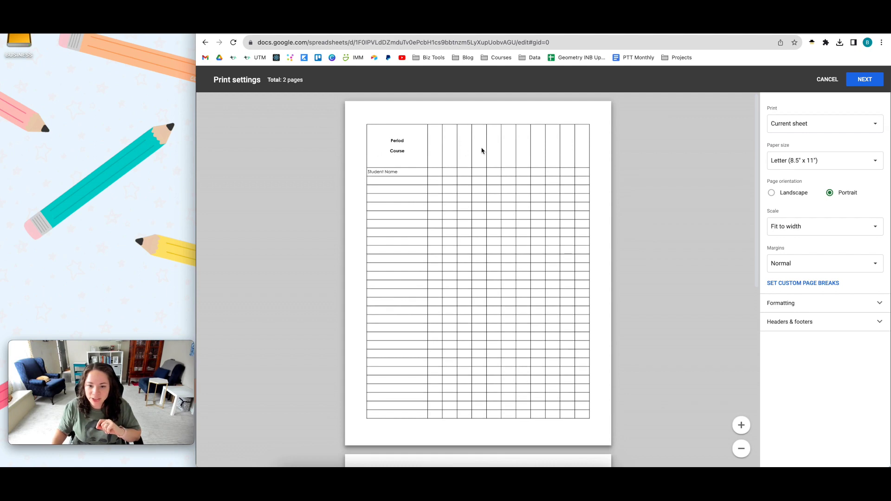
left_click(828, 84)
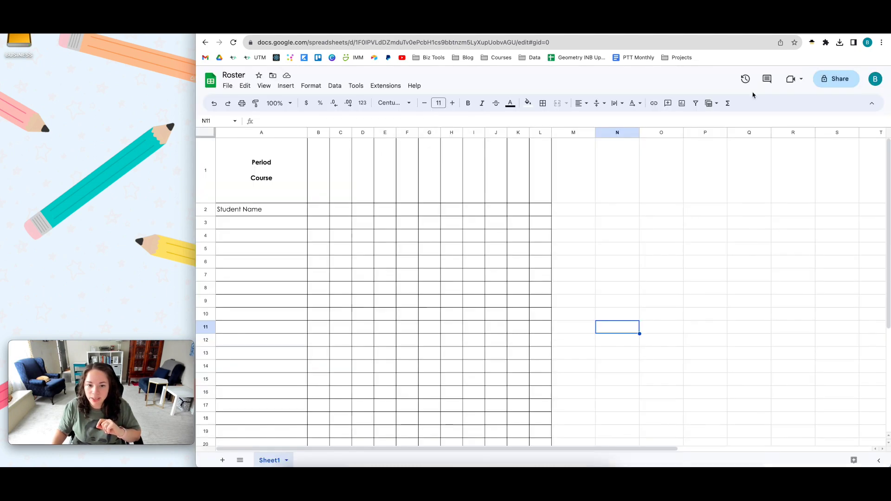
right_click(209, 175)
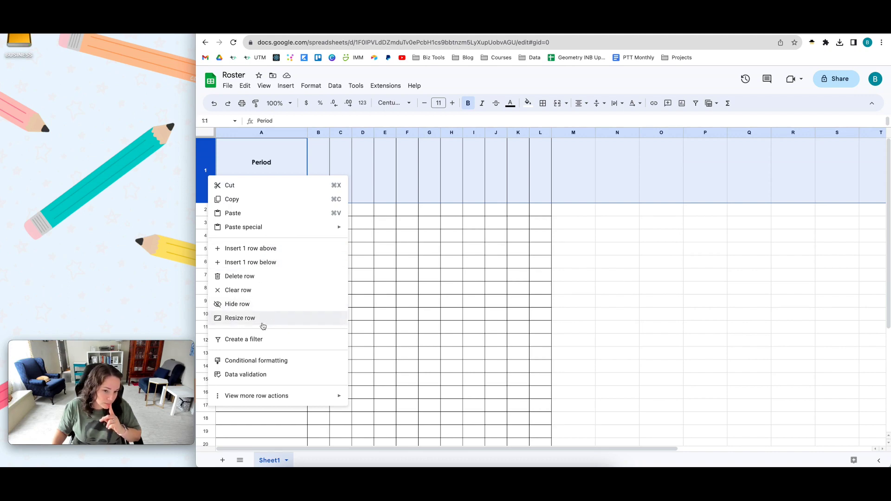
right_click(210, 189)
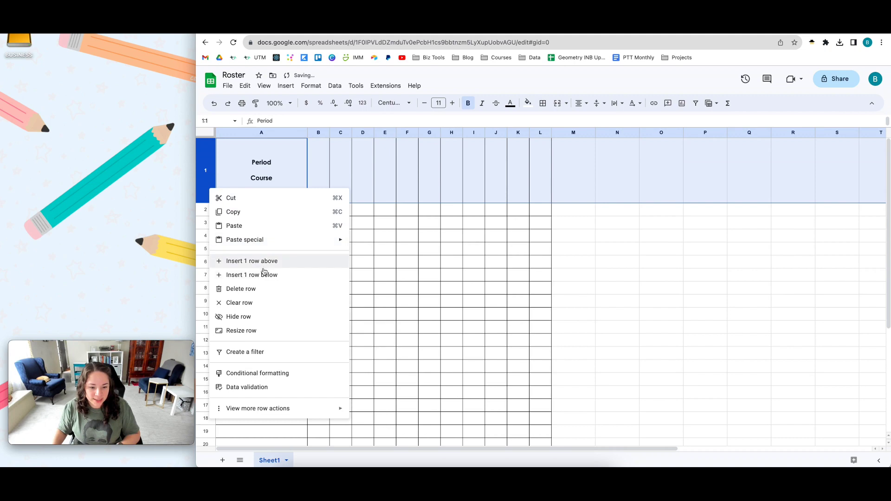
left_click(275, 328)
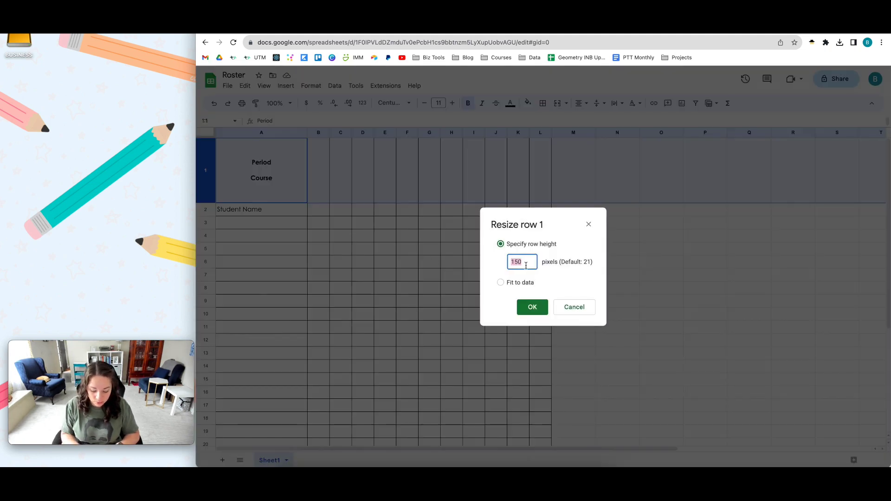
type("140")
key("Return")
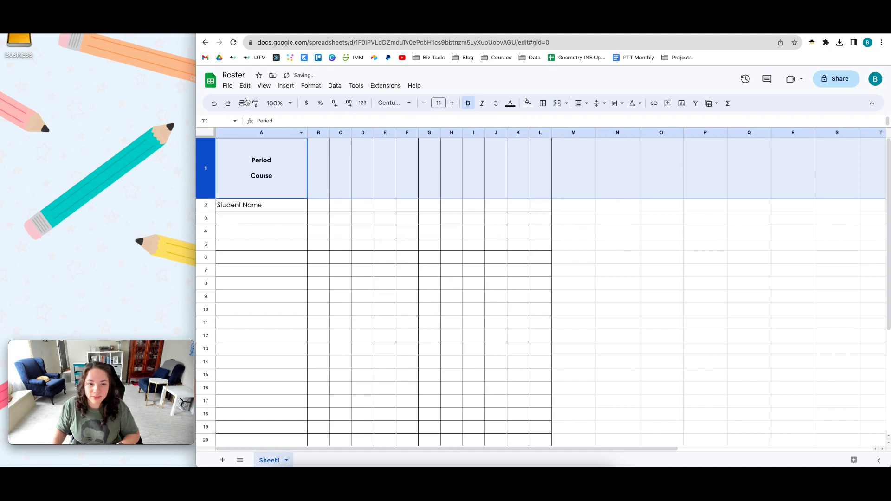
left_click(242, 103)
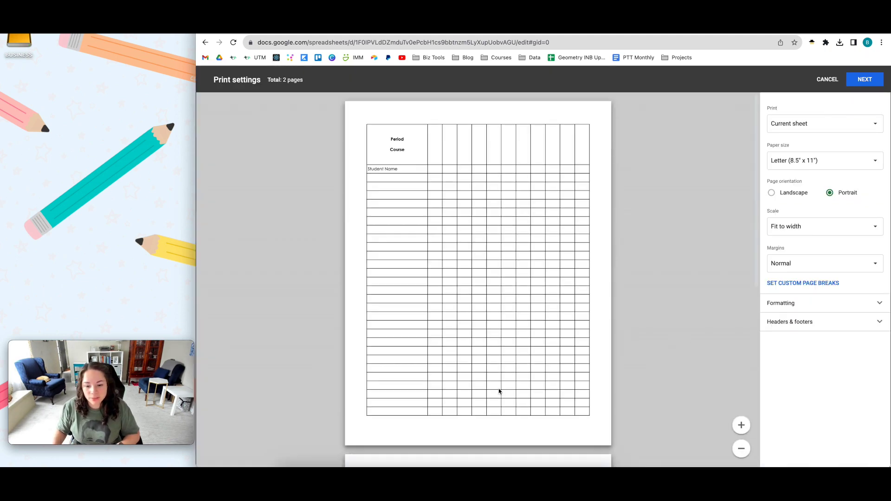
- Reduce row 1 to 120 pixels, confirm the one-page preview, and return to the grid
scroll(499, 391, "down", 3)
scroll(503, 390, "up", 3)
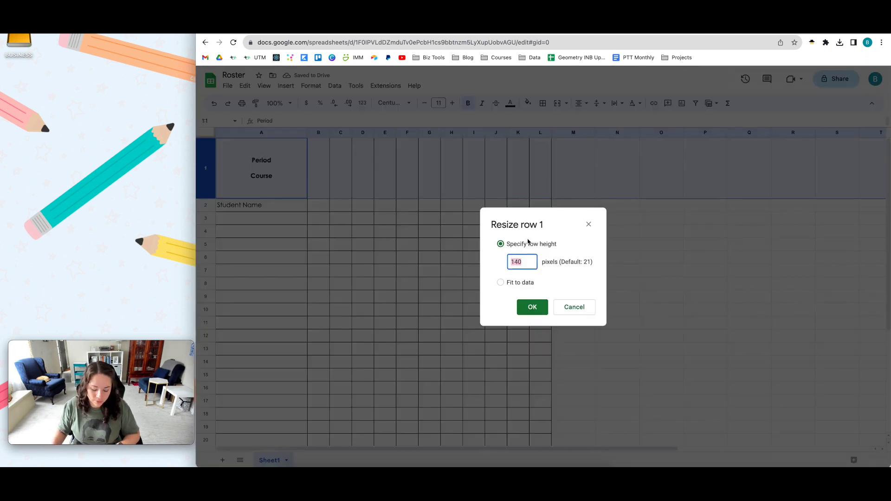
type("120")
key("Return")
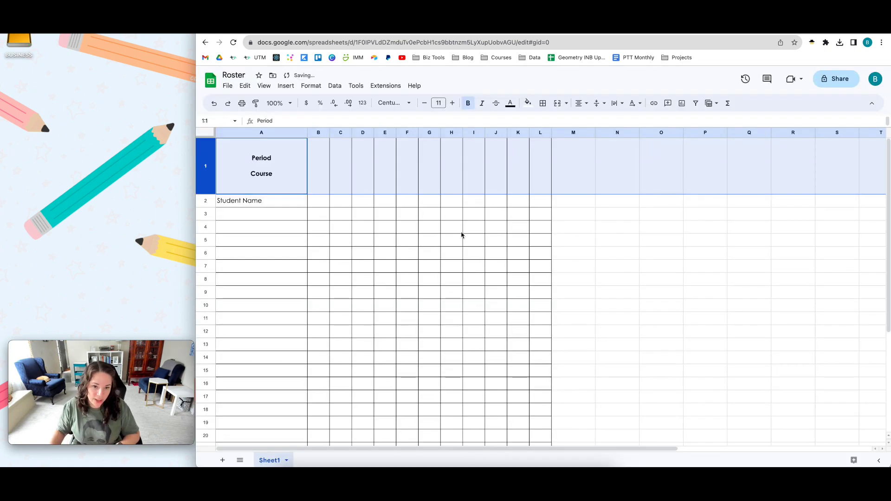
left_click(240, 105)
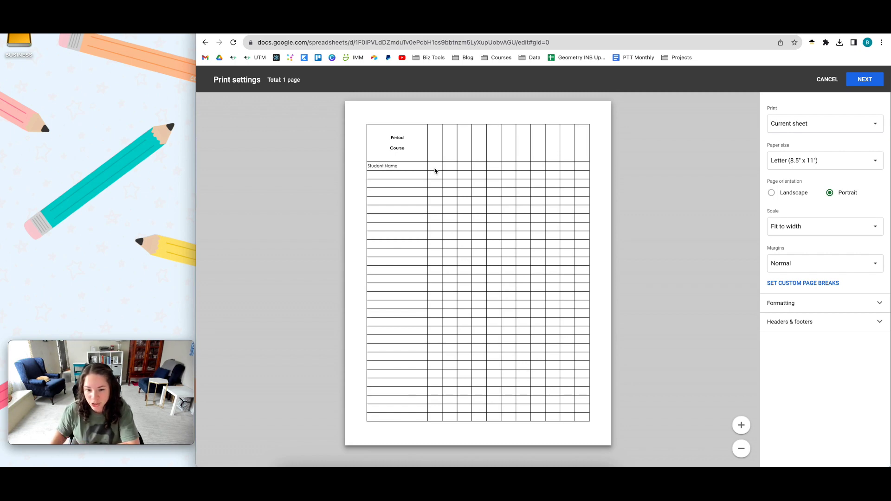
left_click(826, 79)
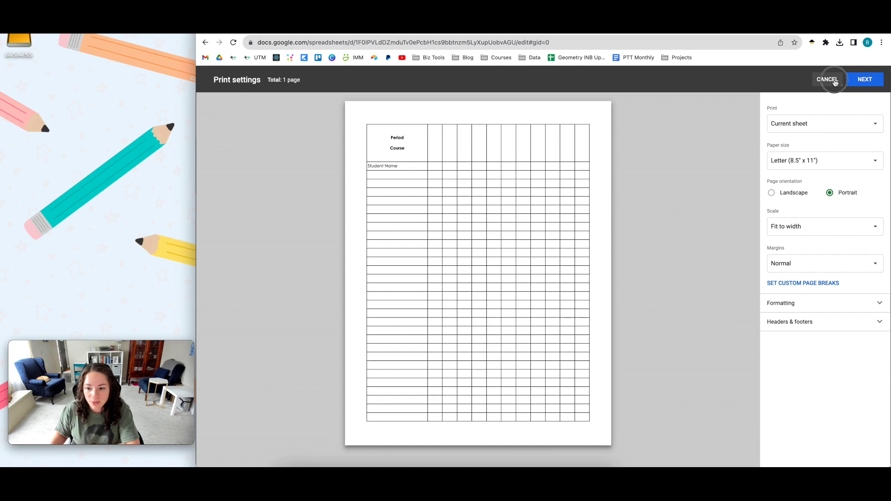
left_click(335, 179)
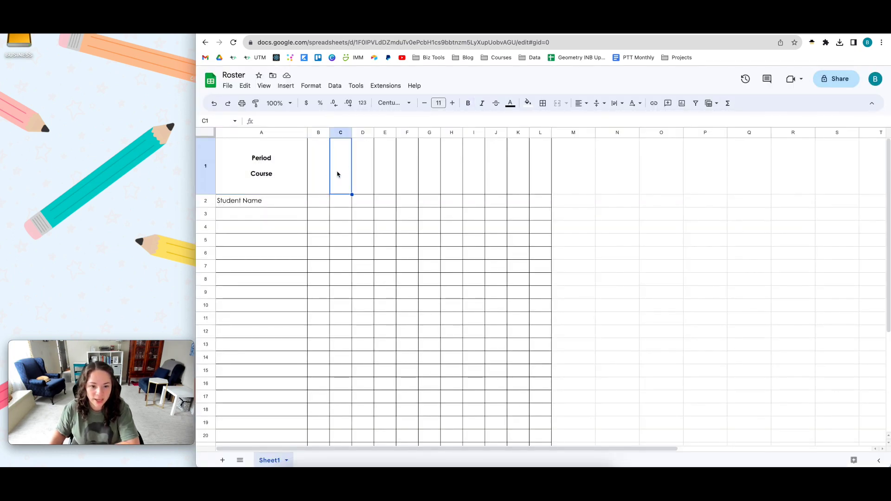
- Select the whole of column F in the roster
left_click(360, 174)
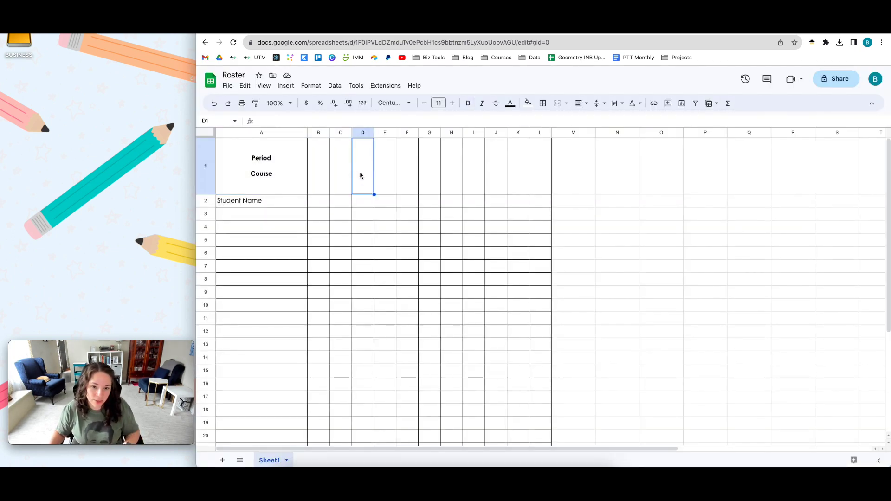
left_click(319, 174)
left_click(344, 176)
left_click(359, 174)
left_click(385, 176)
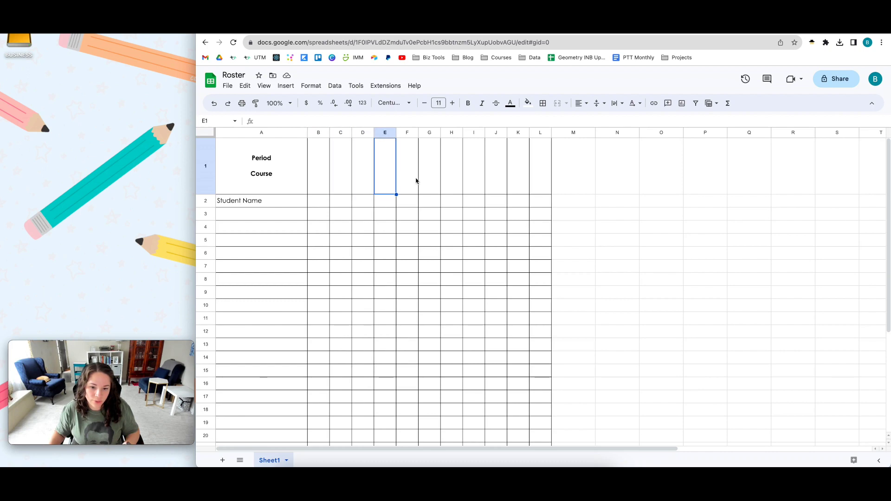
left_click(416, 181)
left_click(409, 134)
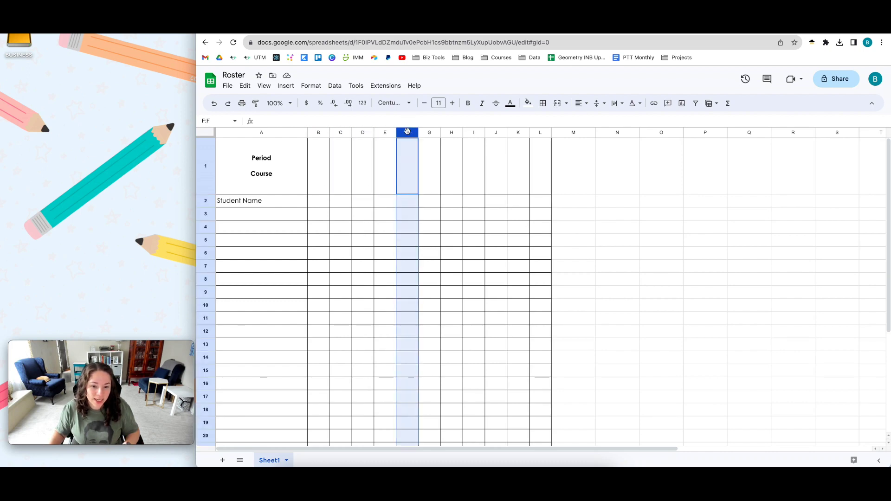
- Apply a medium-weight right border to column F
left_click(543, 105)
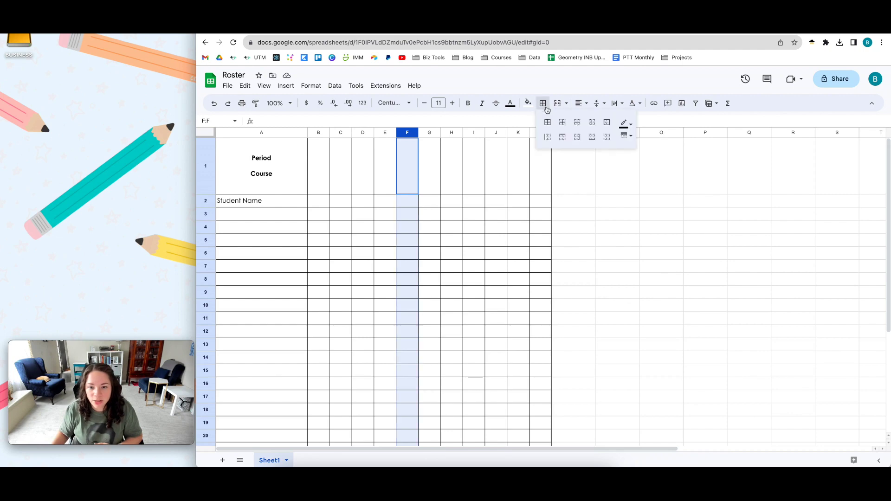
left_click(627, 136)
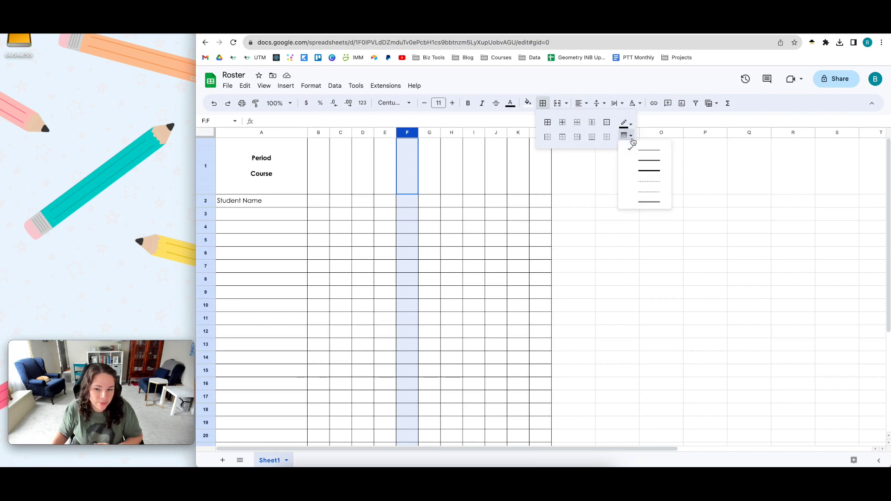
left_click(646, 161)
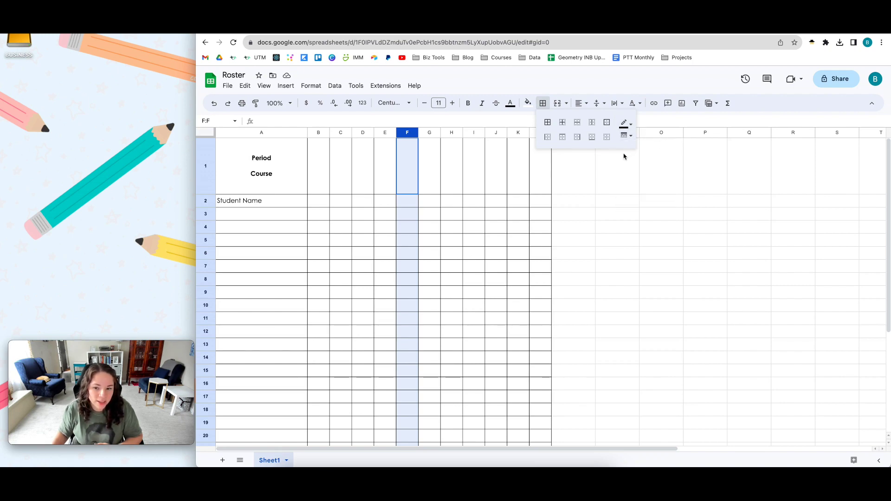
left_click(578, 138)
left_click(573, 169)
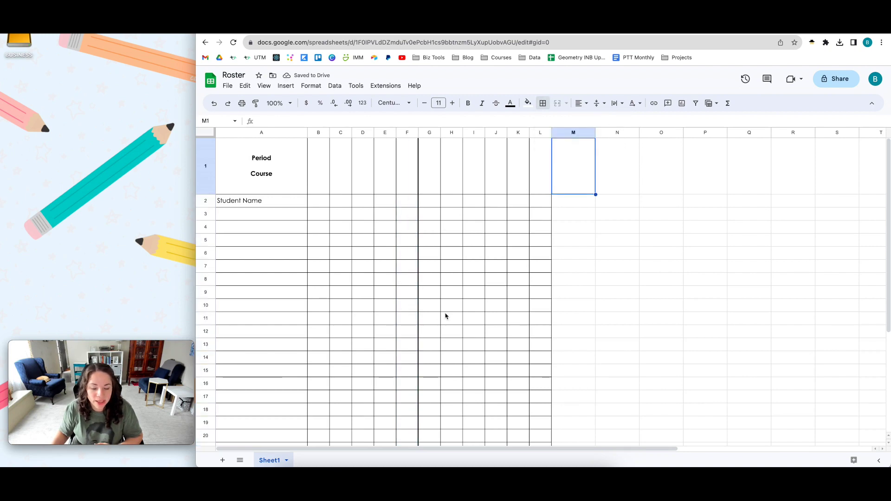
scroll(446, 316, "down", 5)
scroll(445, 316, "up", 5)
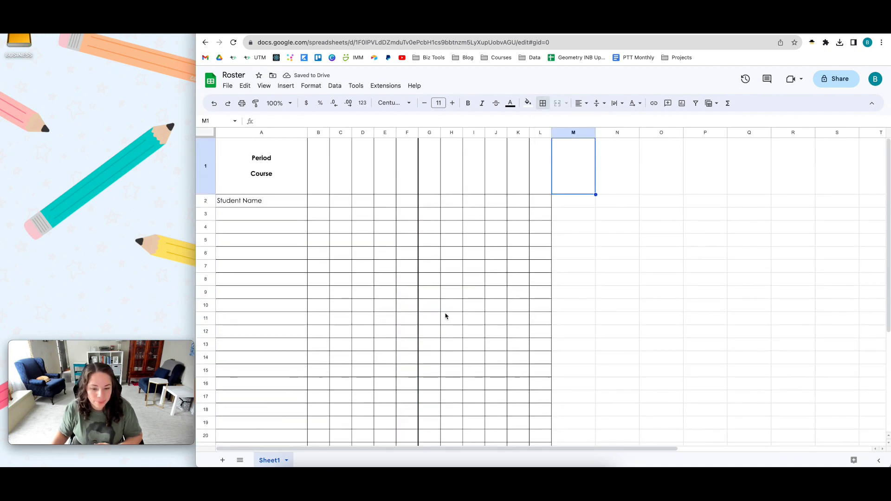
- Select the unused range L1:T4 and delete columns L–Z
left_click(241, 104)
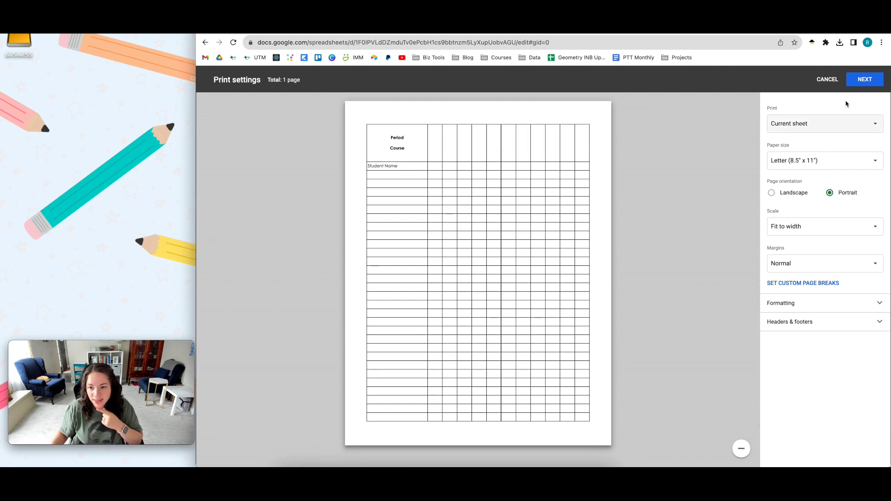
left_click(828, 79)
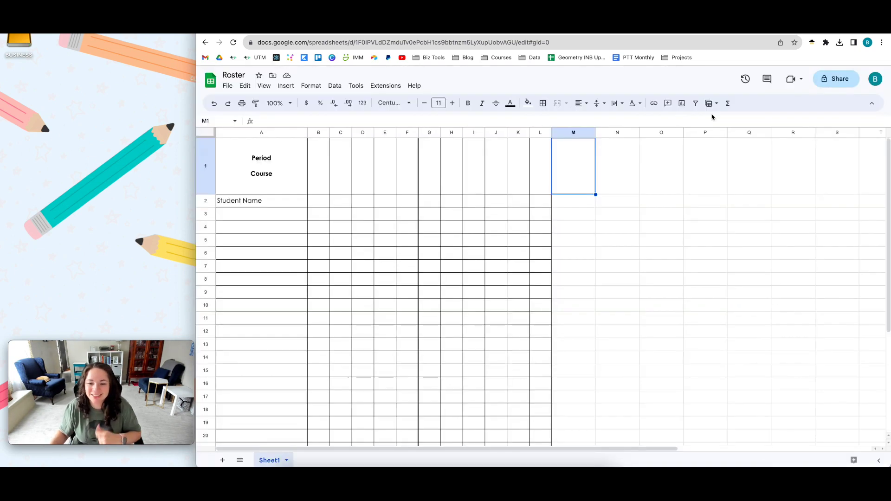
left_click(540, 133)
left_click(576, 134, "ctrl")
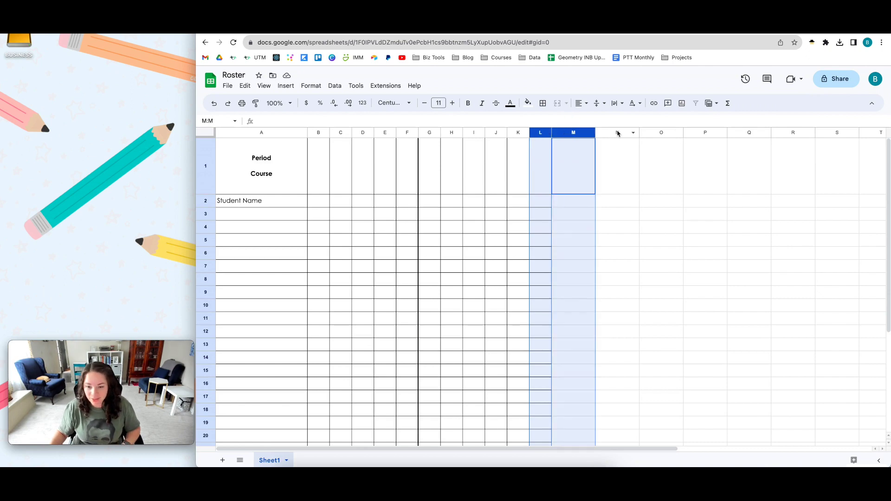
left_click(617, 133, "ctrl")
left_click(661, 133, "ctrl")
left_click(706, 133, "ctrl")
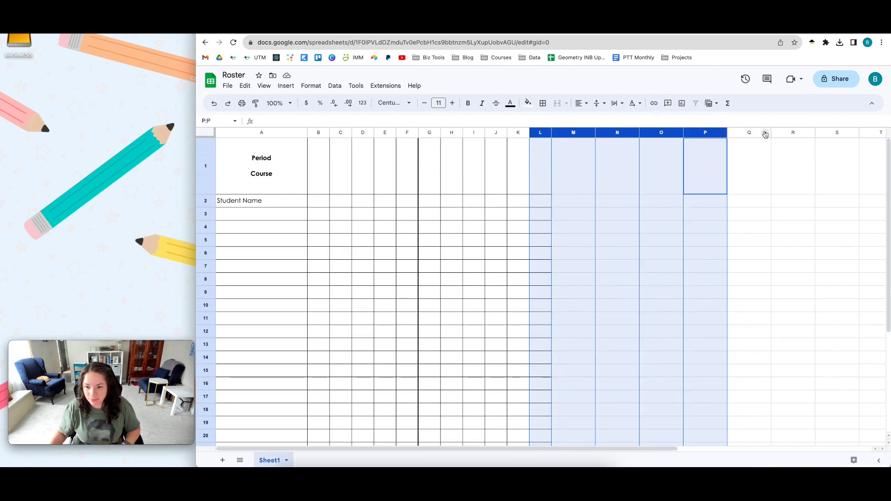
right_click(792, 134)
key("Escape")
left_click_drag(548, 160, 884, 233)
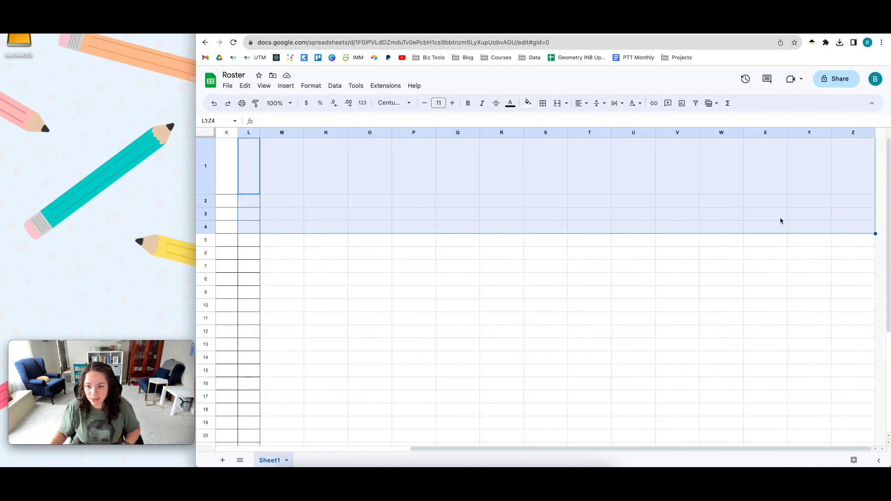
right_click(781, 221)
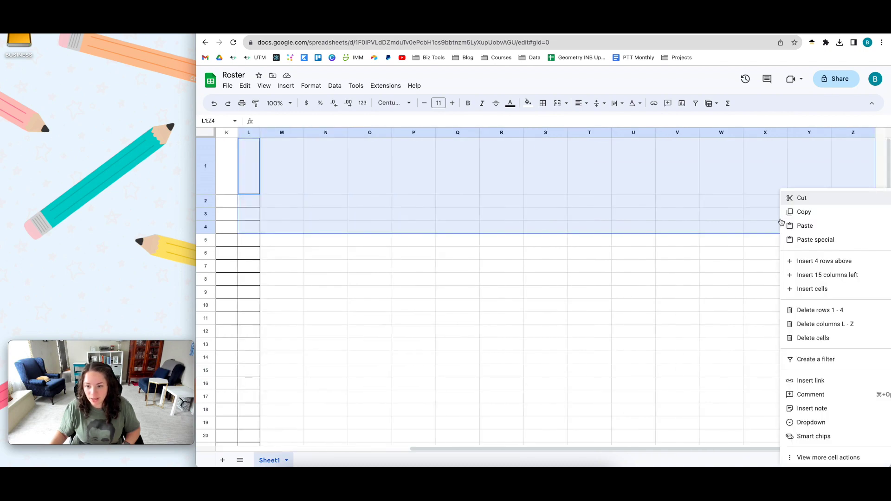
left_click(834, 325)
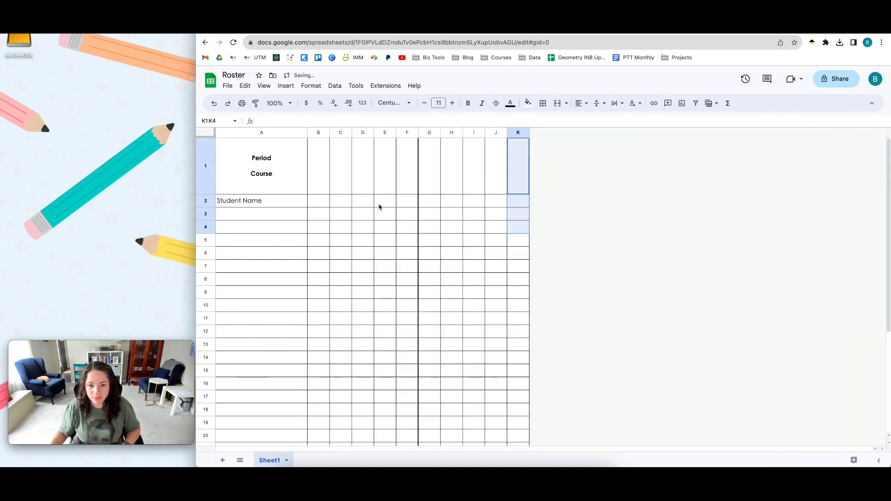
- Set print scaling to Fit to height in the print preview, then return to the sheet
left_click(241, 103)
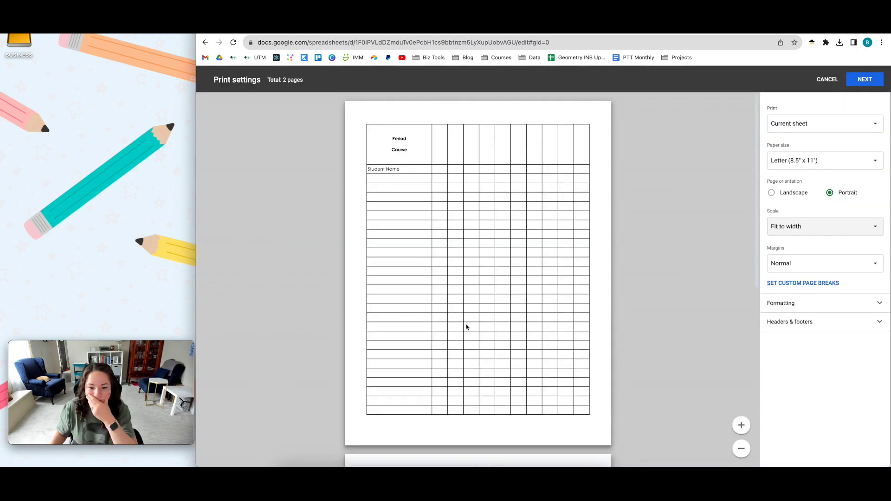
left_click(827, 79)
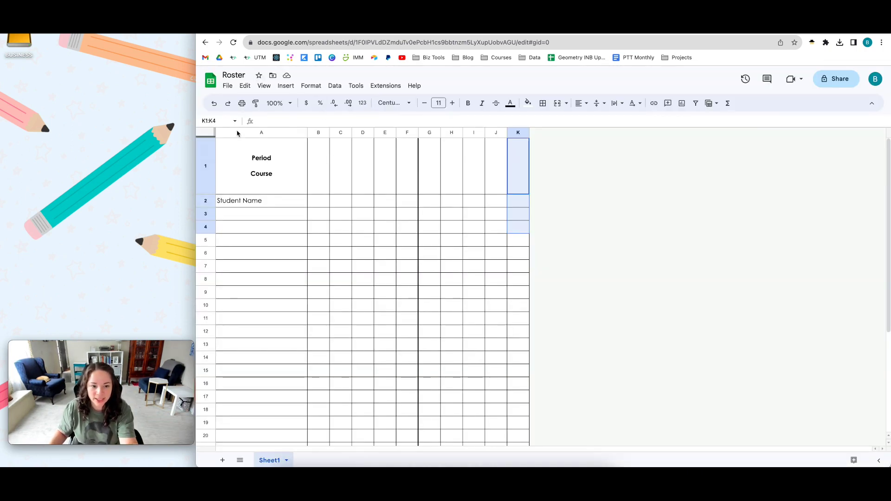
left_click(242, 103)
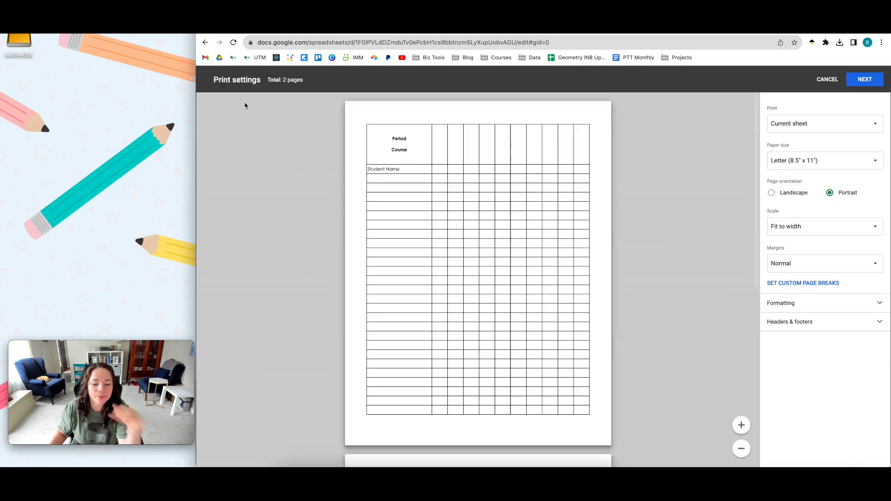
scroll(370, 187, "down", 5)
scroll(370, 187, "up", 1)
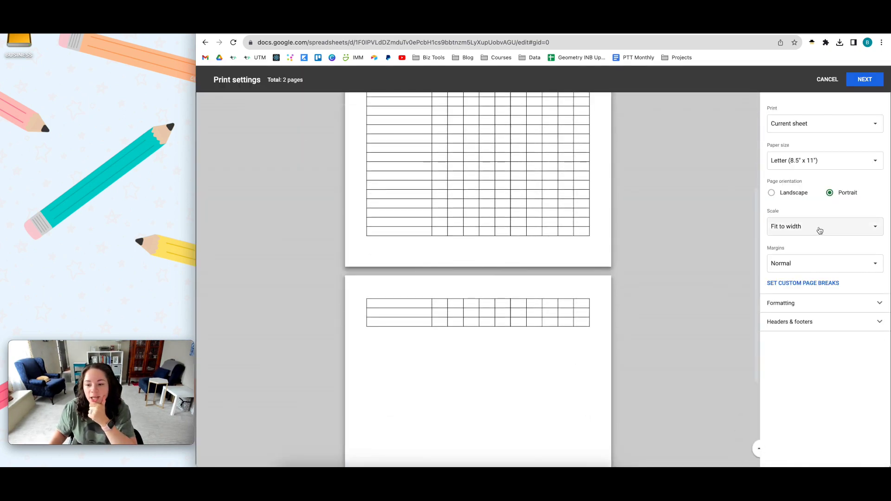
scroll(552, 255, "up", 4)
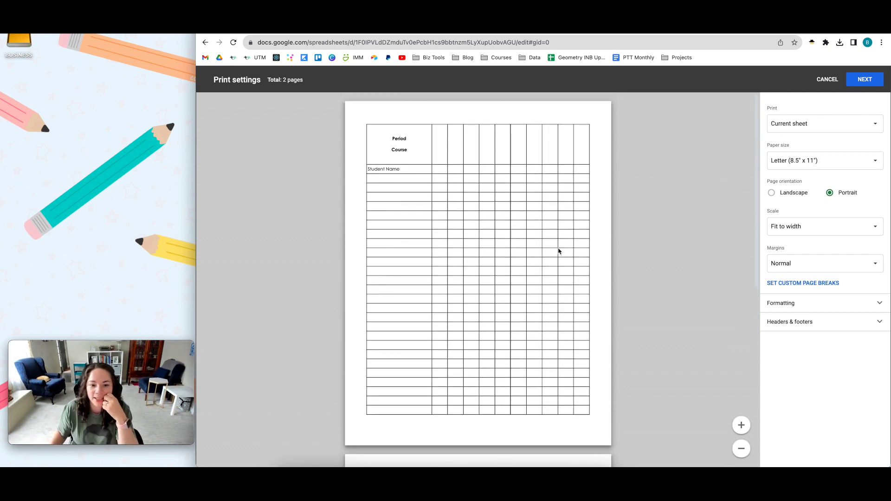
scroll(496, 320, "down", 3)
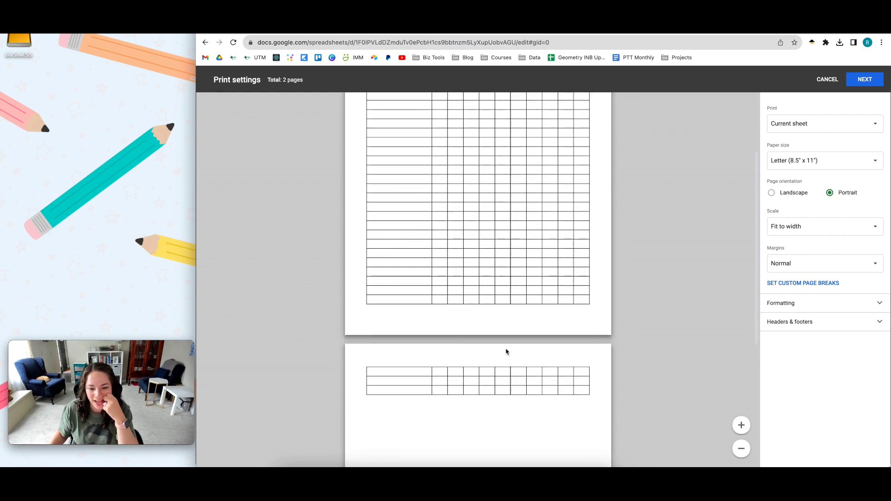
left_click(801, 233)
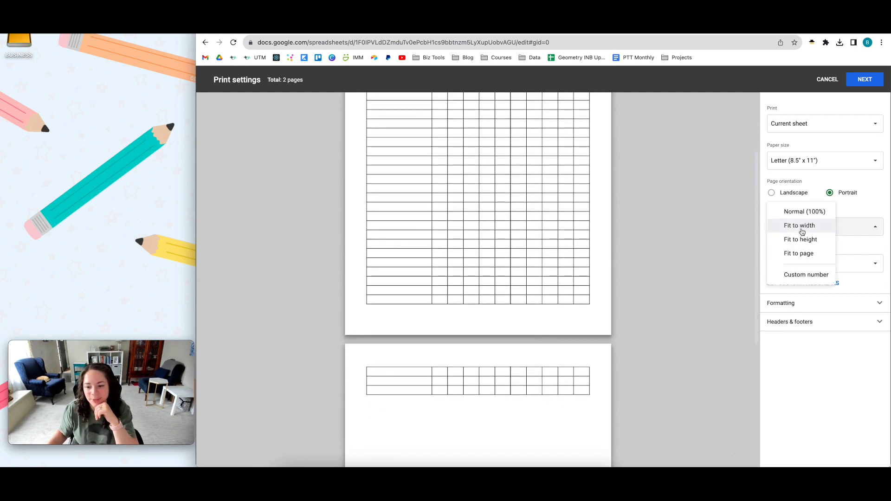
left_click(803, 241)
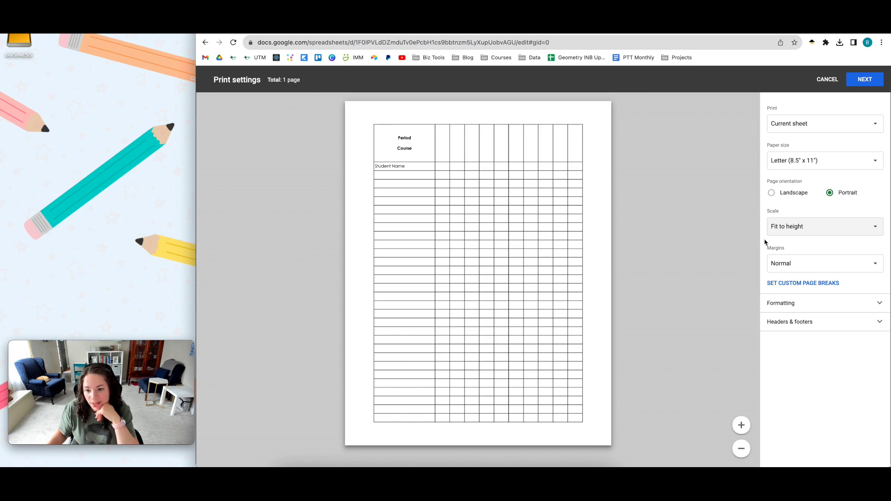
key("Escape")
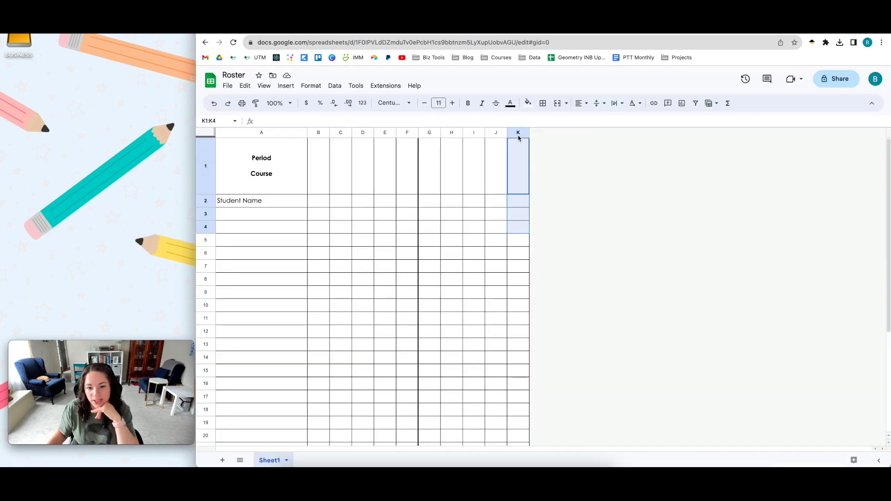
- Open column options on columns K, B and C without changing any widths
right_click(518, 134)
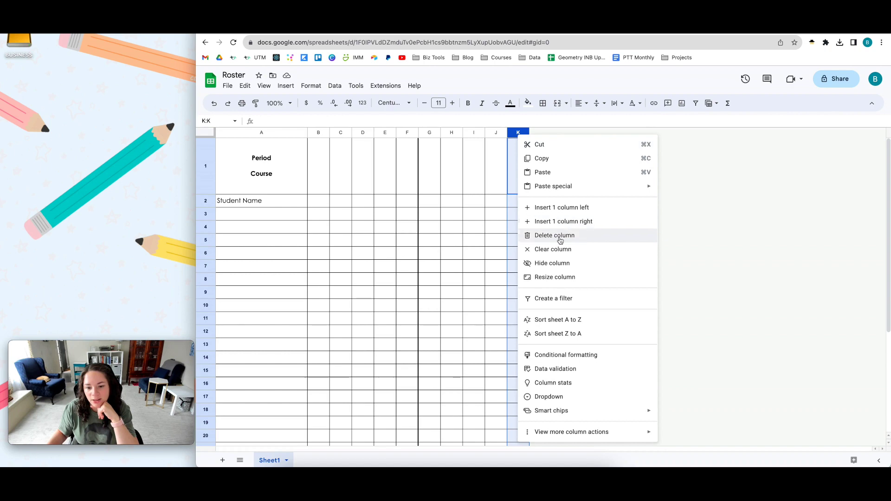
left_click(561, 277)
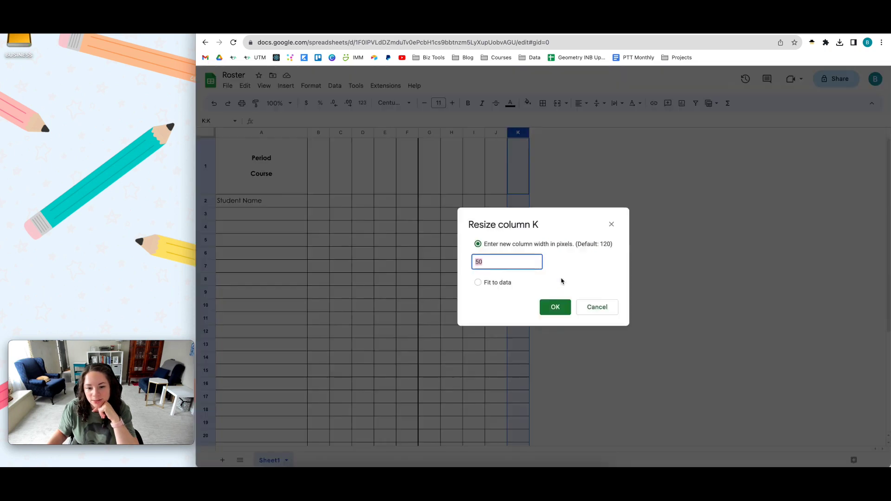
left_click(592, 311)
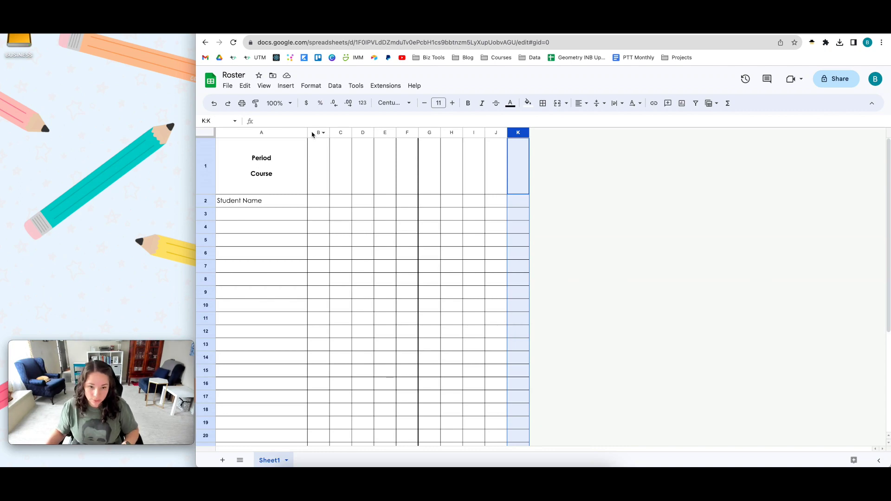
left_click_drag(312, 134, 353, 133)
right_click(372, 133)
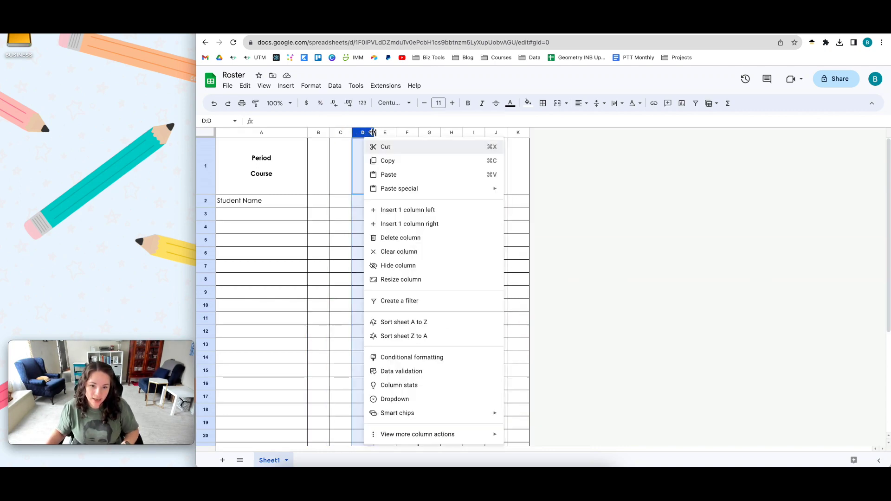
left_click(323, 134)
right_click(327, 134)
left_click_drag(328, 134, 432, 133)
right_click(453, 133)
right_click(319, 134)
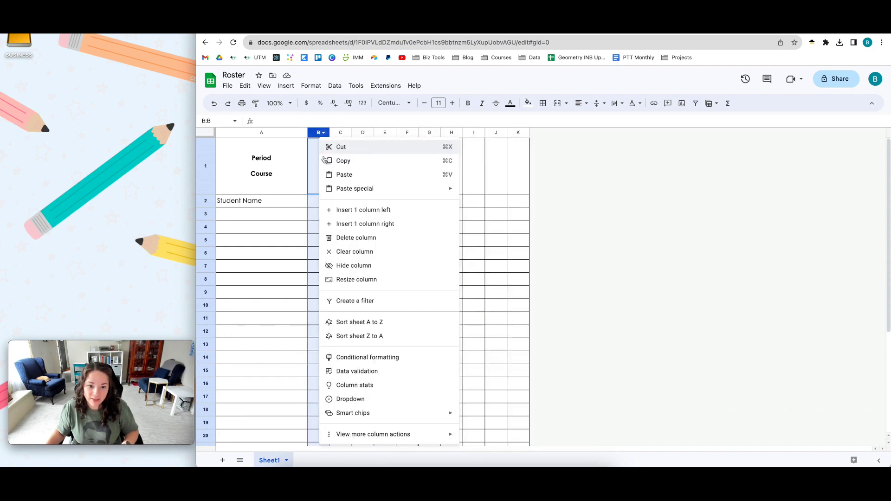
left_click(495, 213)
left_click_drag(520, 216, 323, 125)
- Resize column B to 55 pixels and open the print preview
right_click(317, 135)
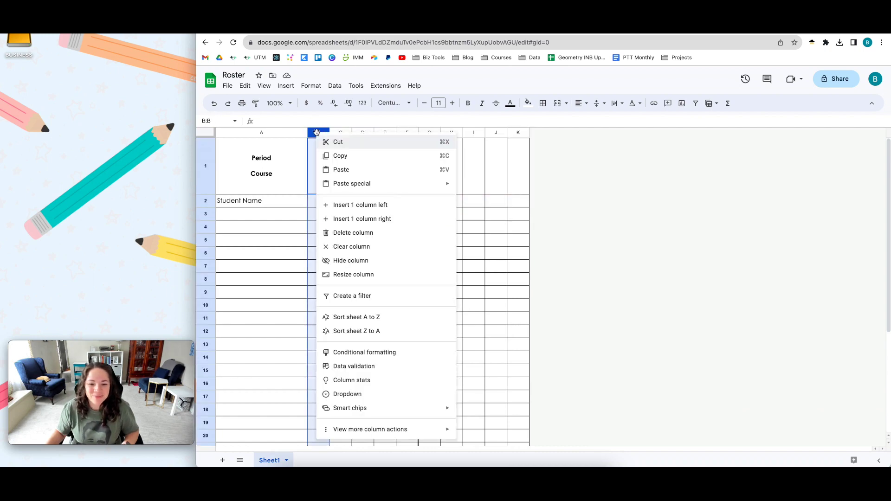
left_click(370, 279)
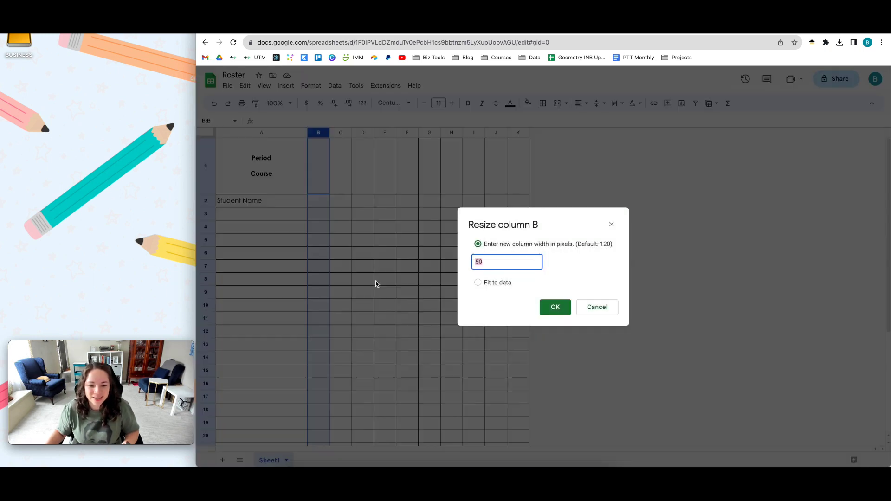
left_click(494, 264)
key("Return")
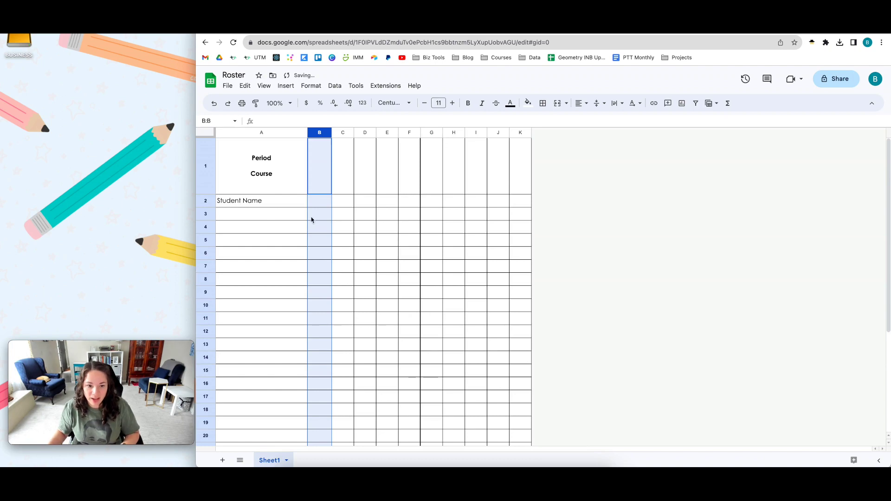
left_click(242, 103)
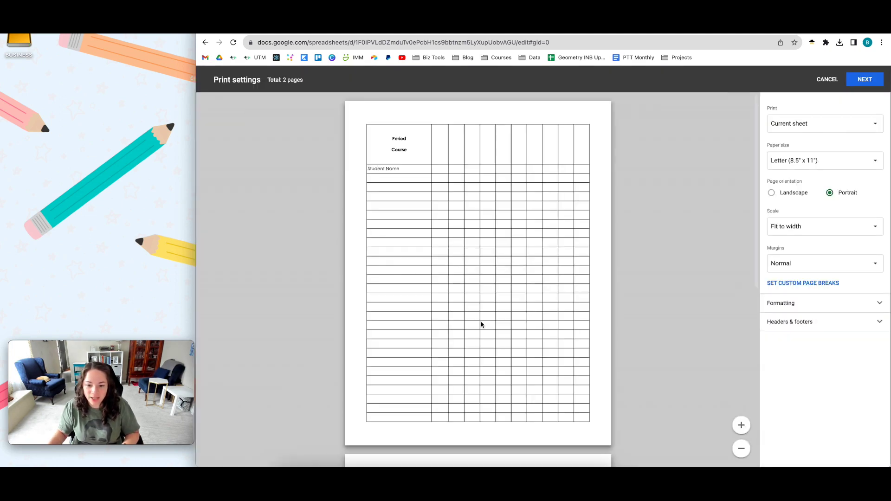
- Review the current print preview of the roster, then return to the sheet
scroll(526, 392, "down", 2)
scroll(526, 391, "up", 2)
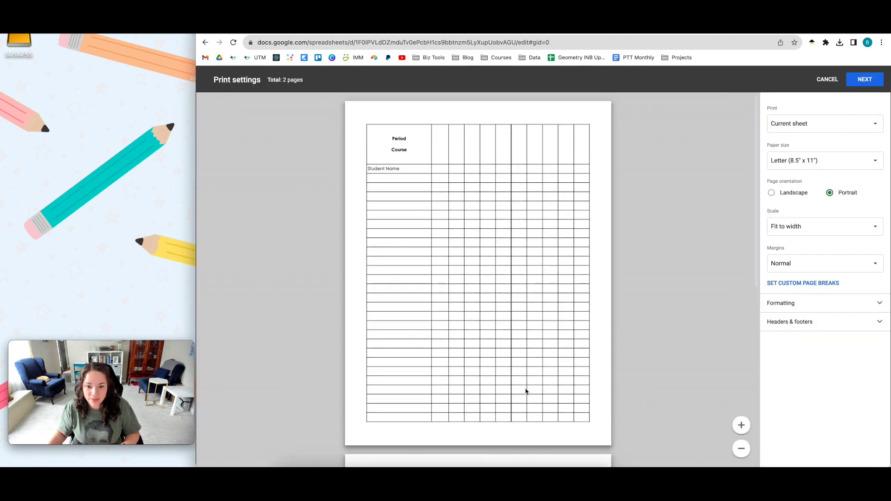
scroll(468, 369, "down", 3)
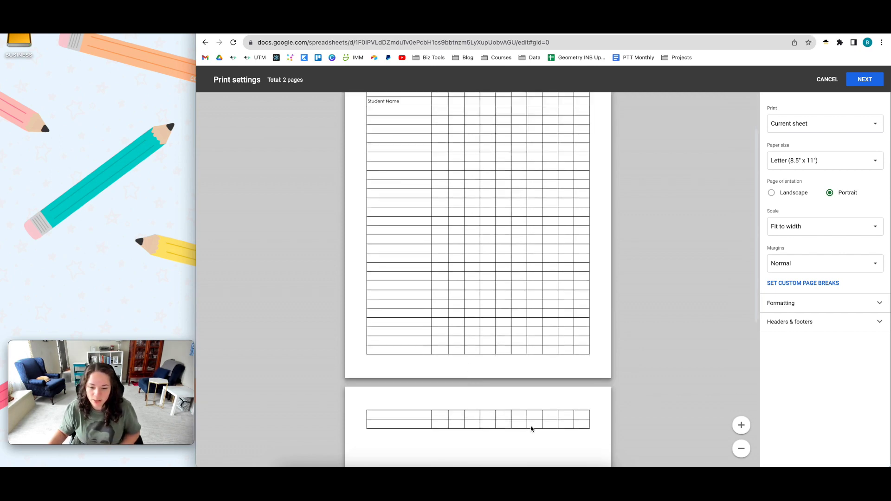
scroll(531, 428, "up", 3)
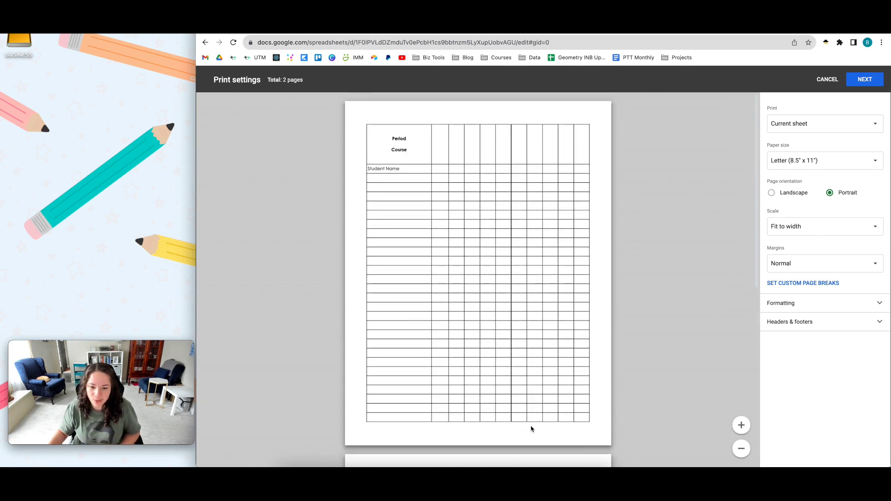
left_click(828, 80)
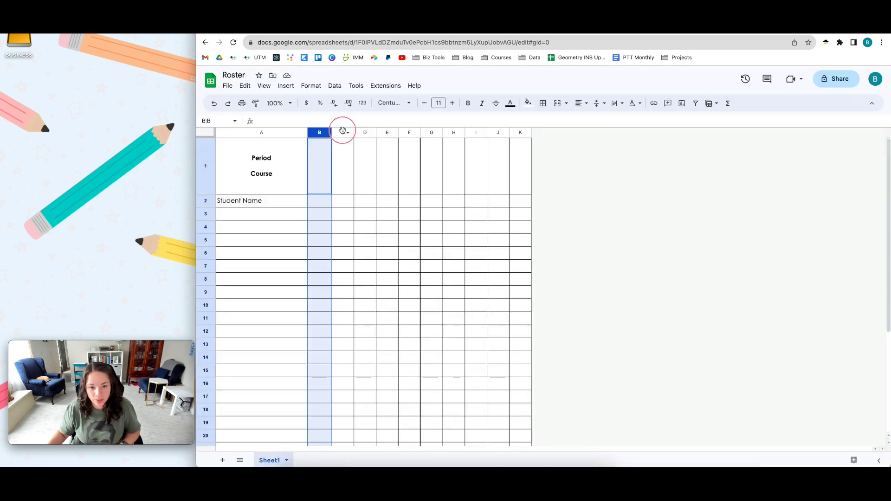
- Resize columns B through K to 55 pixels each and re-check the print preview
left_click_drag(346, 135, 388, 133)
right_click(404, 136)
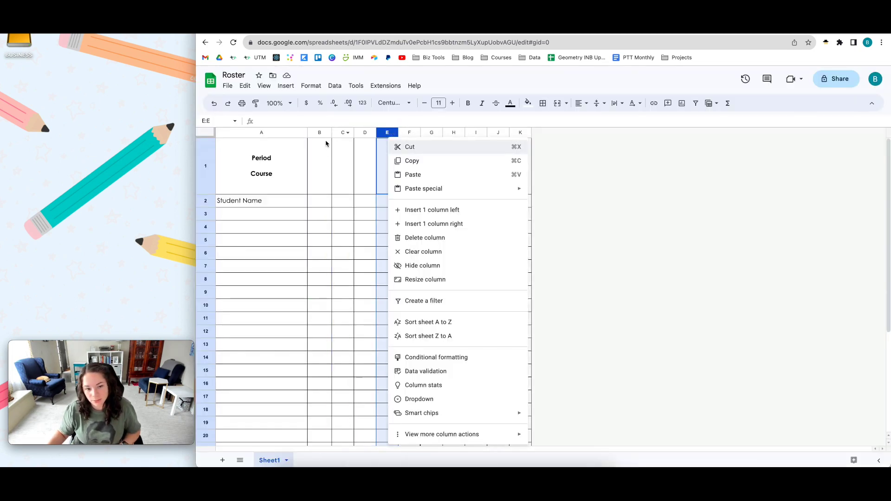
left_click_drag(325, 153, 522, 176)
right_click(521, 176)
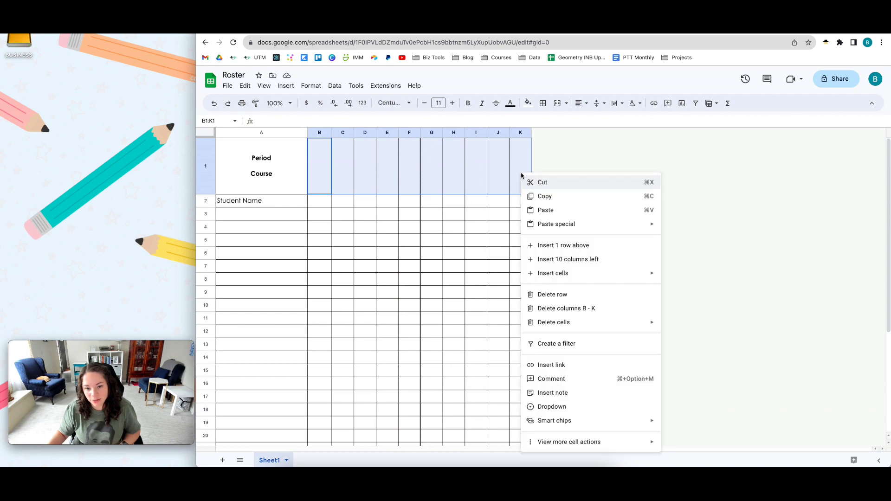
left_click(386, 225)
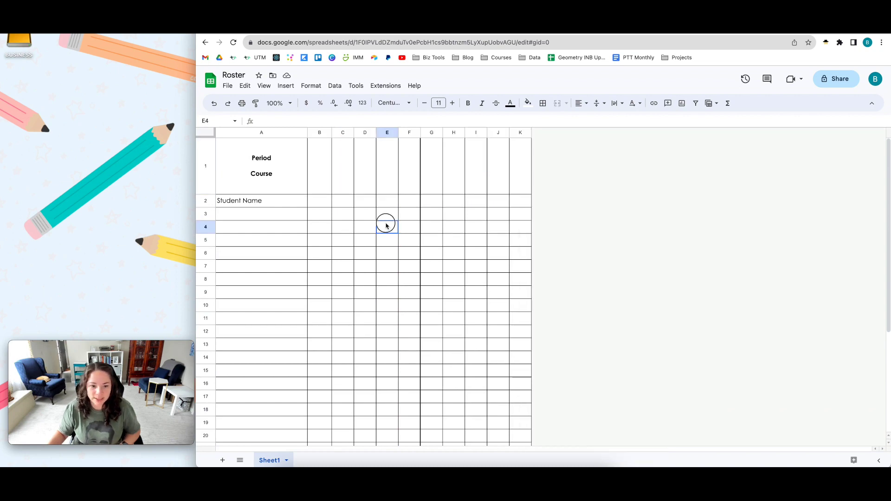
left_click_drag(320, 176, 532, 247)
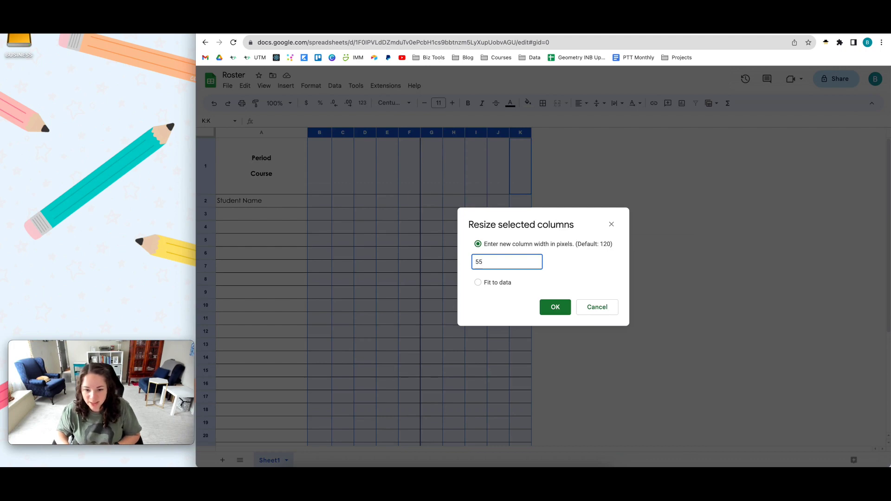
key("Return")
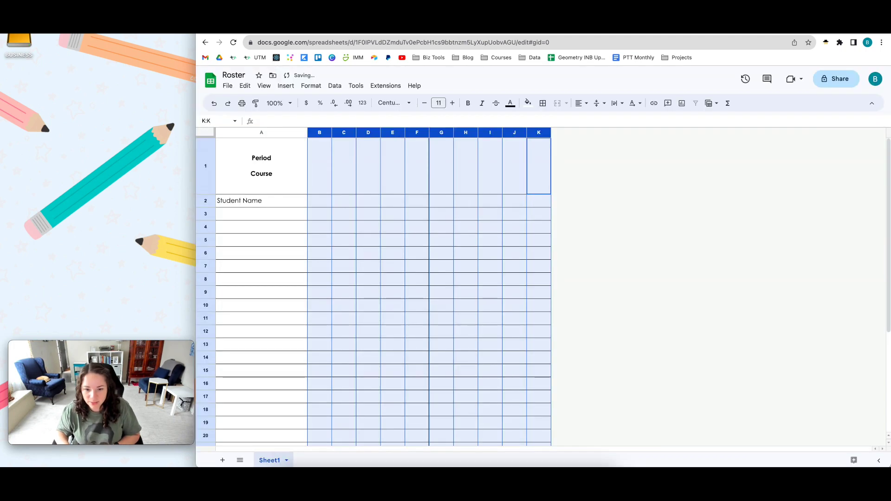
left_click(312, 148)
left_click(242, 104)
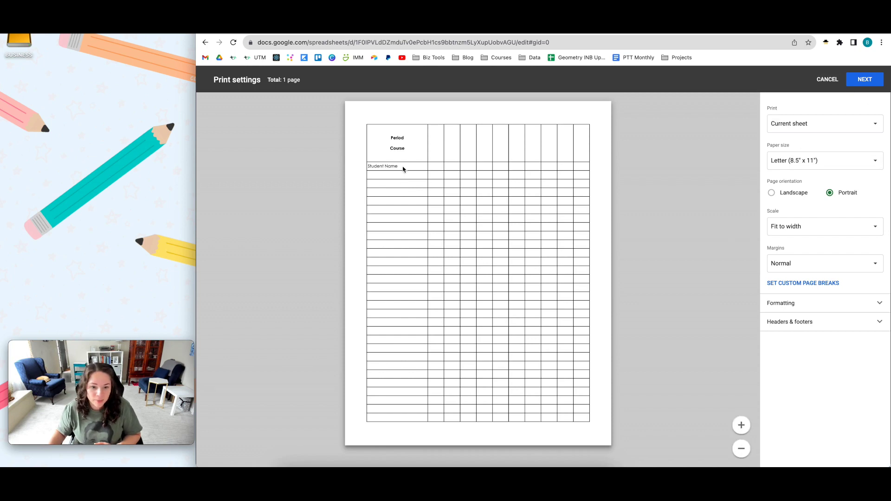
- Close the one-page preview and point out the student-name rows starting at A2
left_click(828, 81)
left_click(268, 201)
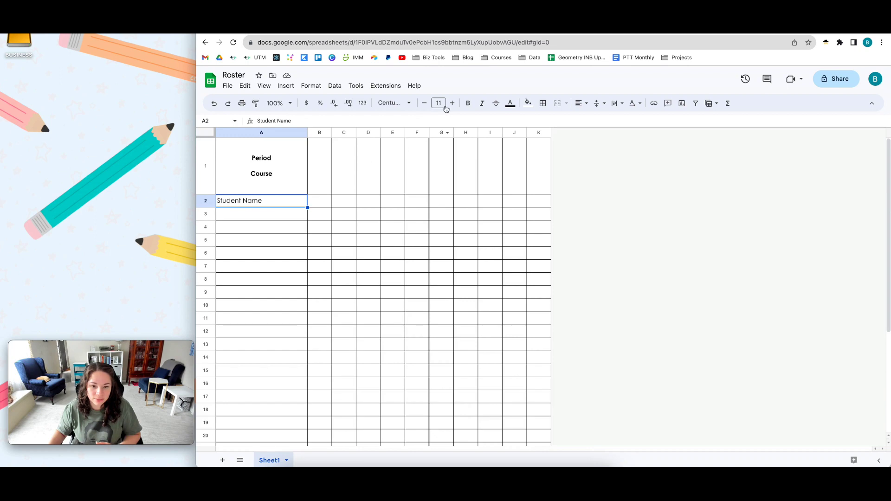
left_click(269, 214)
left_click(274, 204)
left_click(274, 217)
left_click(280, 229)
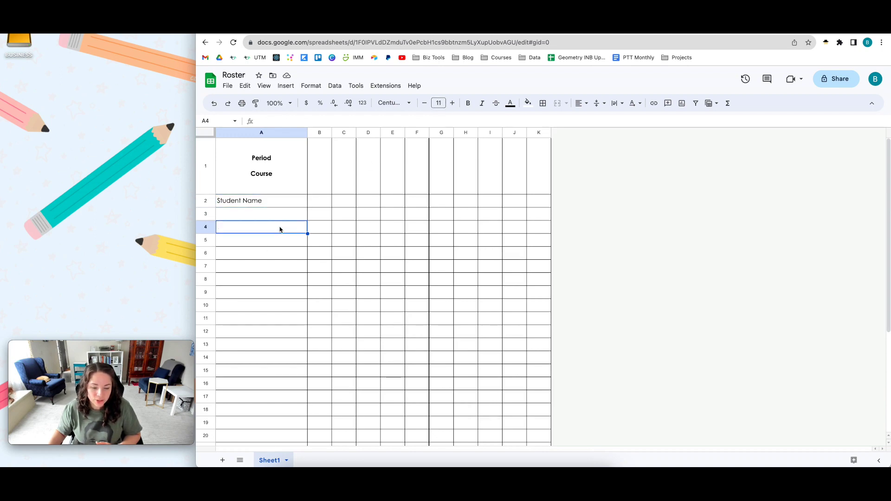
- Point out the row 1 header cells from B1 across to F1
left_click(324, 193)
left_click(340, 189)
left_click(371, 190)
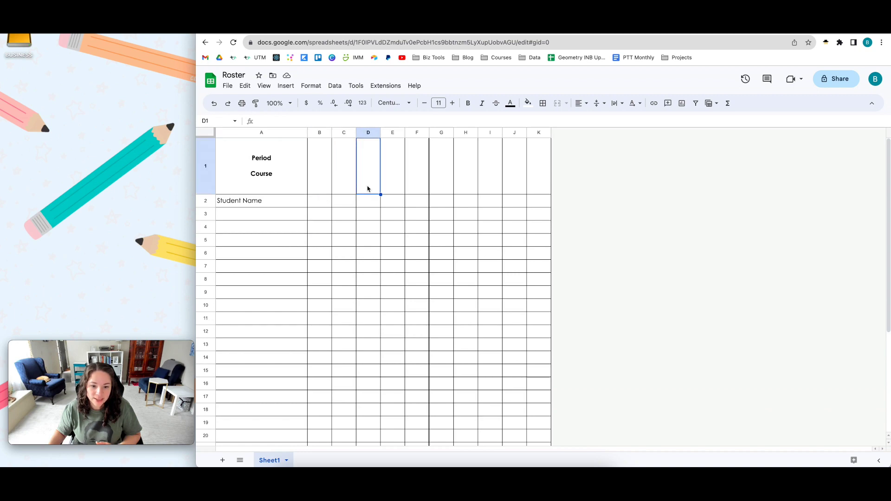
left_click(394, 187)
left_click(417, 186)
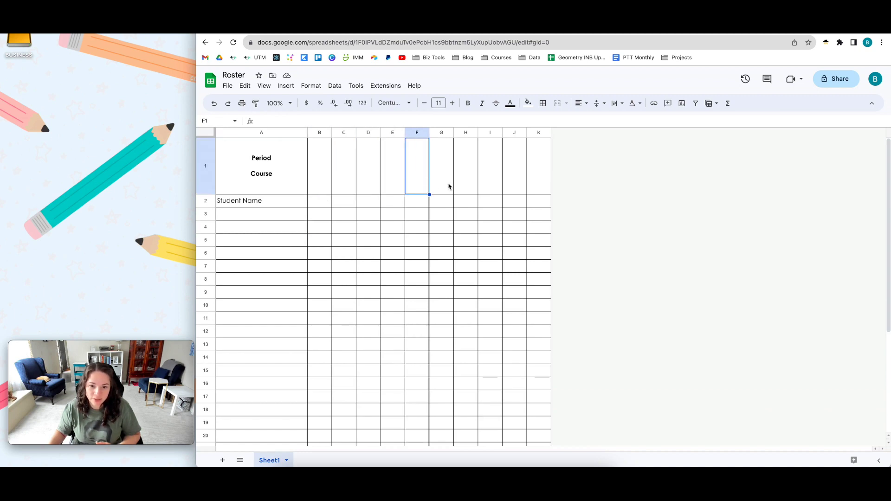
scroll(406, 348, "down", 5)
scroll(402, 343, "up", 5)
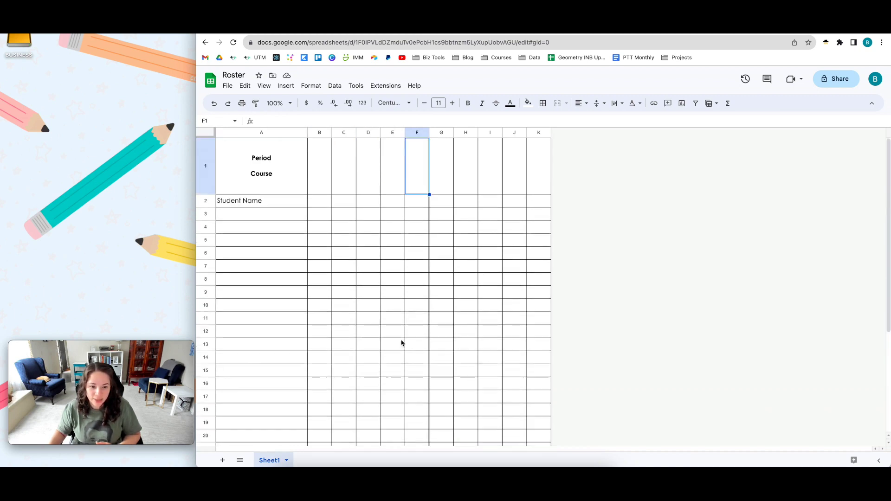
- Rename Sheet1 to 'A Period'
left_click(225, 184)
left_click(286, 461)
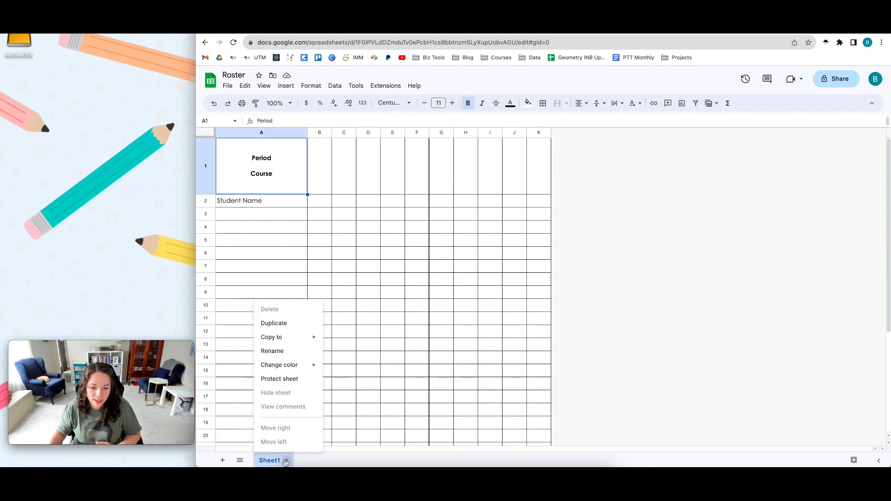
left_click(294, 351)
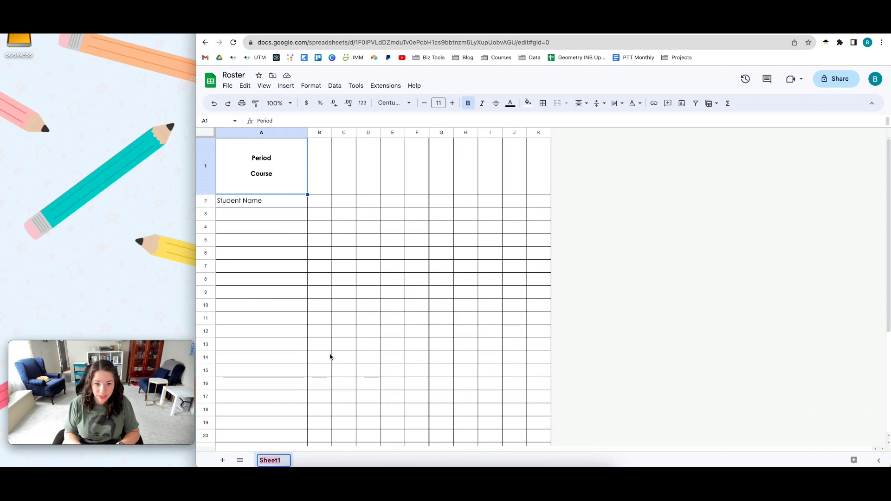
type("A Period")
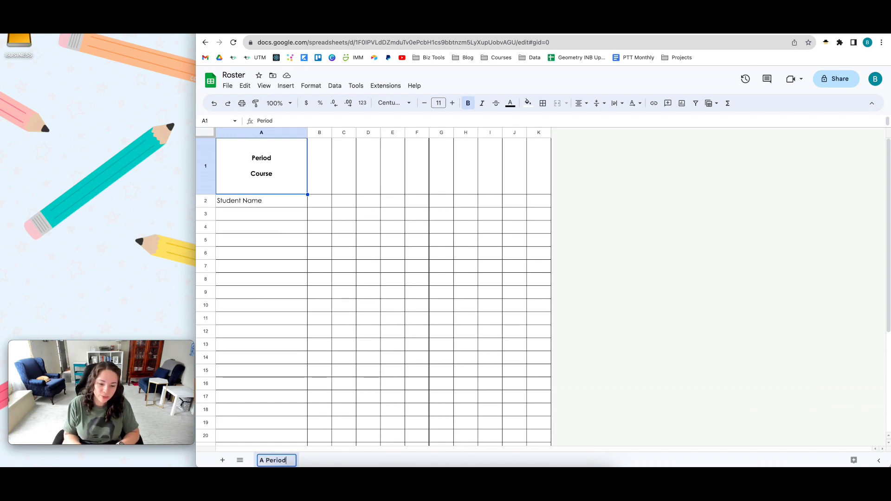
key("Return")
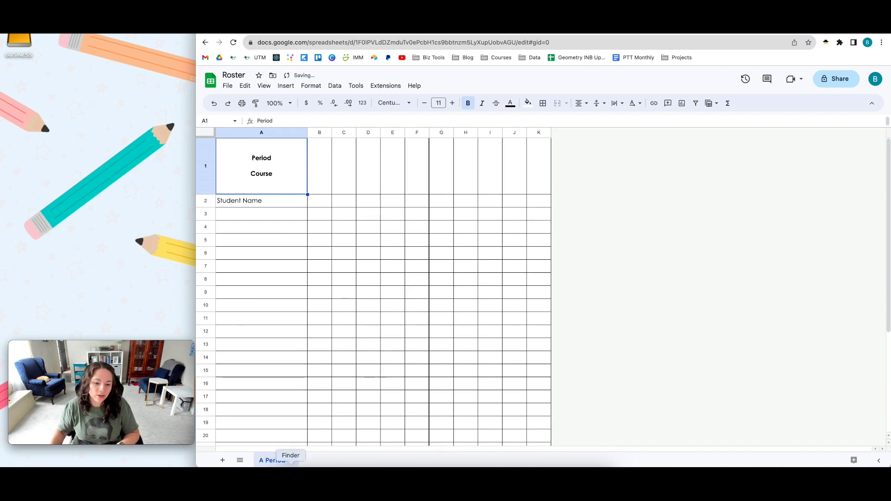
- Duplicate the A Period sheet and name the copy 'B Period'
left_click(292, 461)
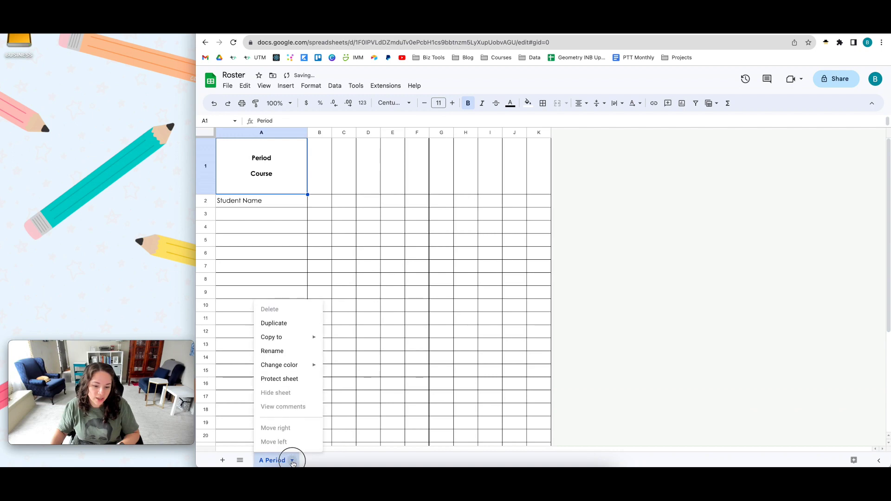
left_click(274, 323)
left_click(362, 461)
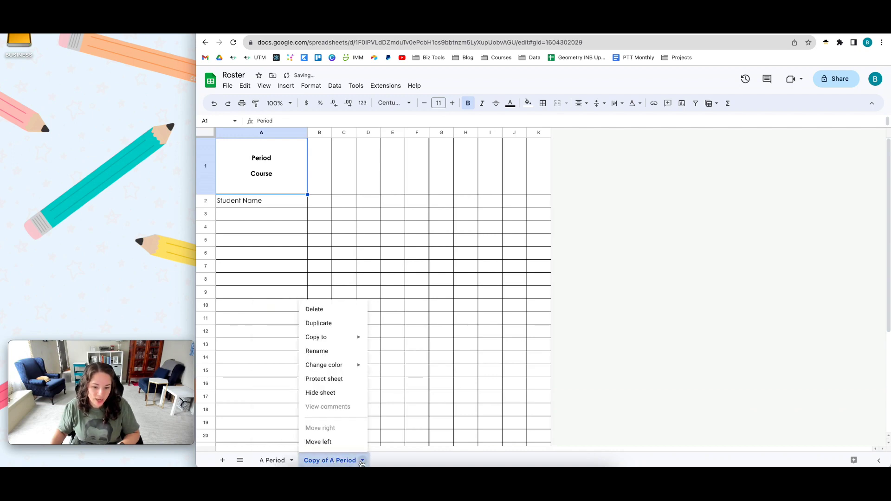
left_click(325, 351)
type("B Period")
key("Return")
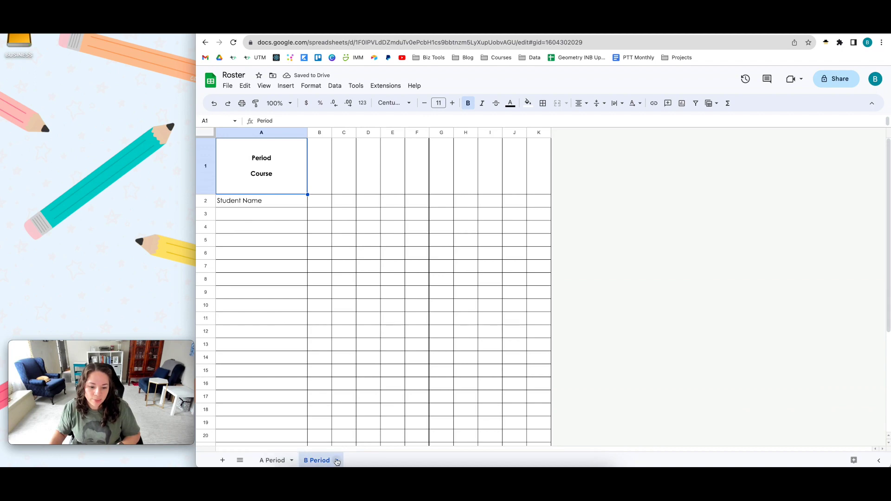
- Rename the A Period sheet to '1st Period'
left_click(277, 461)
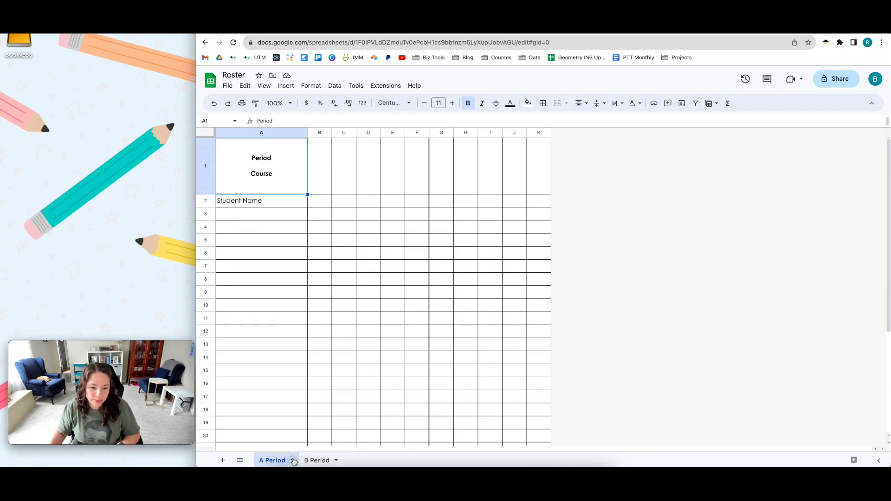
left_click(293, 462)
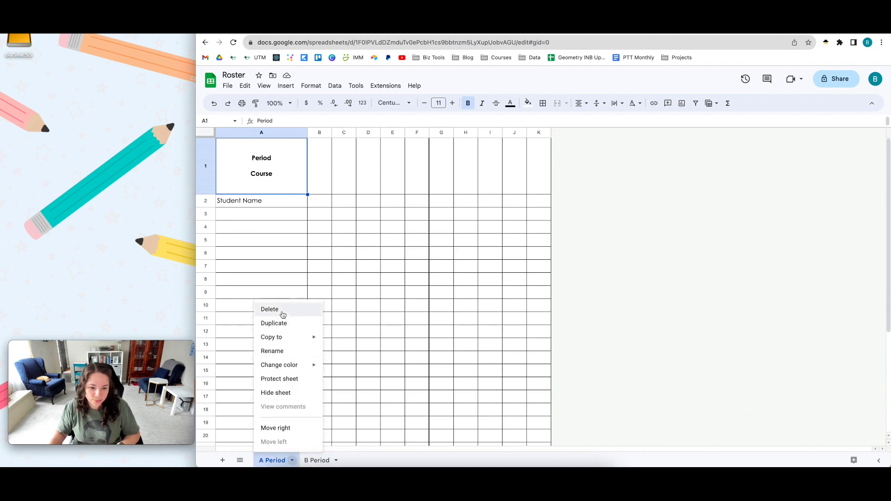
left_click(283, 351)
type("1st Period")
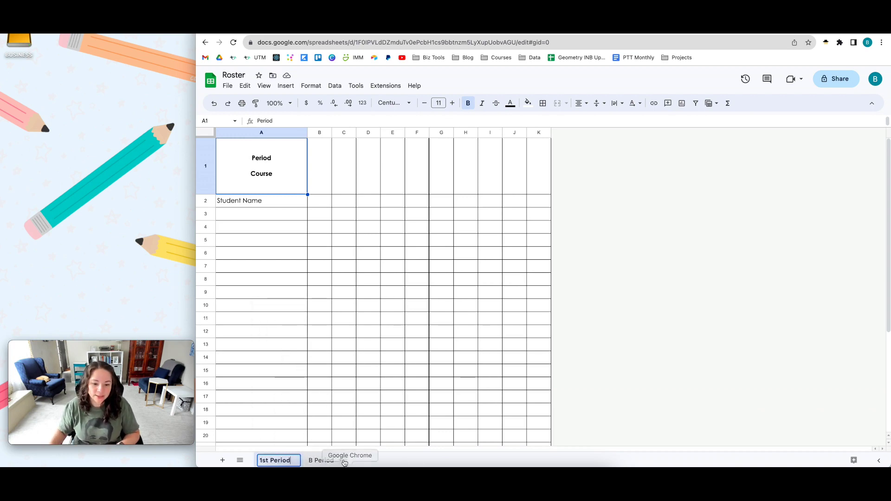
left_click(322, 460)
- Rename the B Period sheet to '2nd Period' with a capital P
left_click(347, 461)
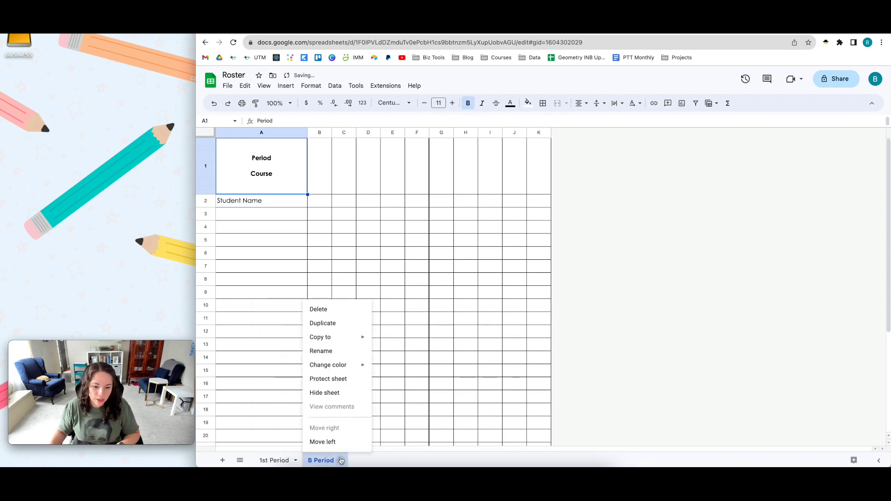
left_click(333, 356)
type("2nd period")
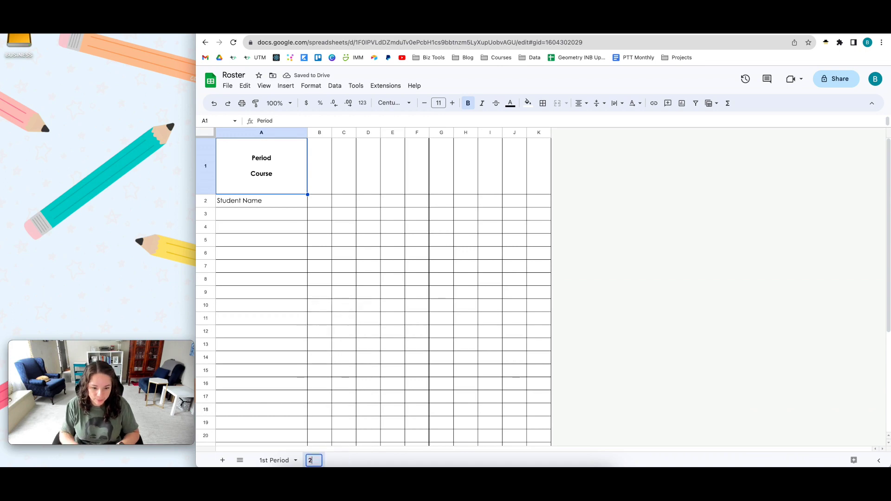
key("Return")
left_click(347, 460)
left_click(324, 357)
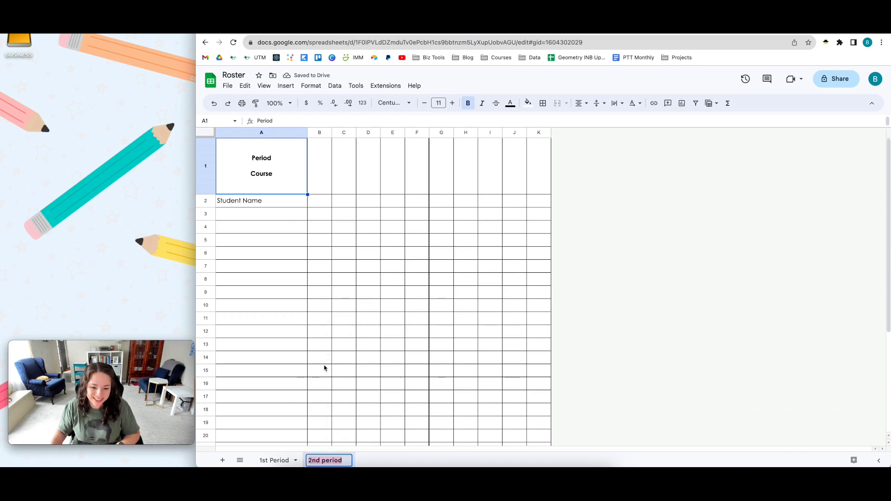
left_click(326, 462)
key("BackSpace")
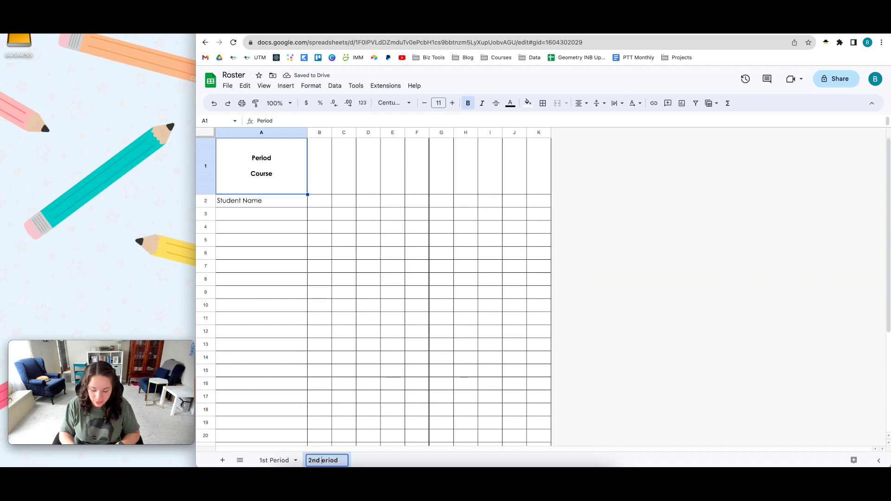
type("P")
key("Return")
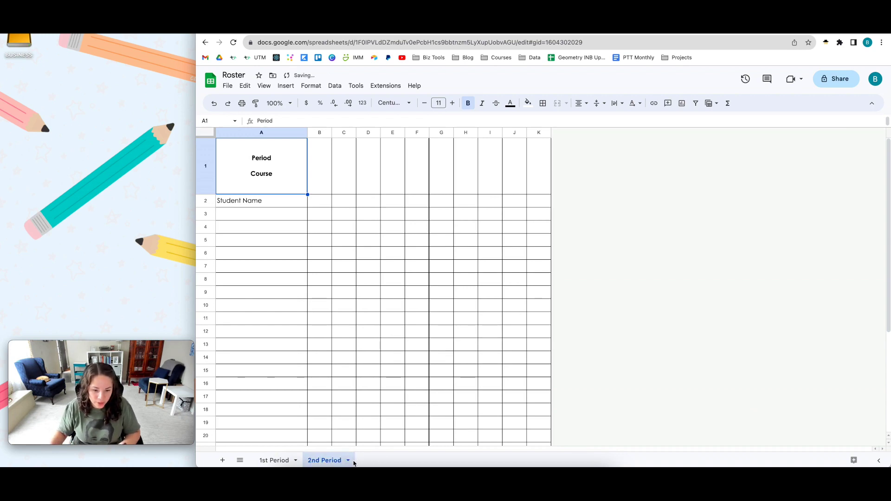
- Duplicate the 2nd Period sheet and start naming the copy '3rd Period'
left_click(348, 460)
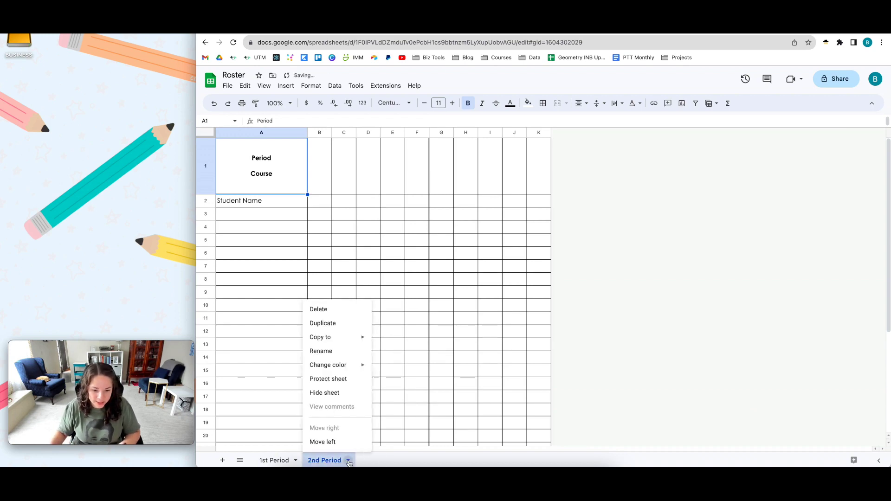
left_click(329, 323)
left_click(425, 460)
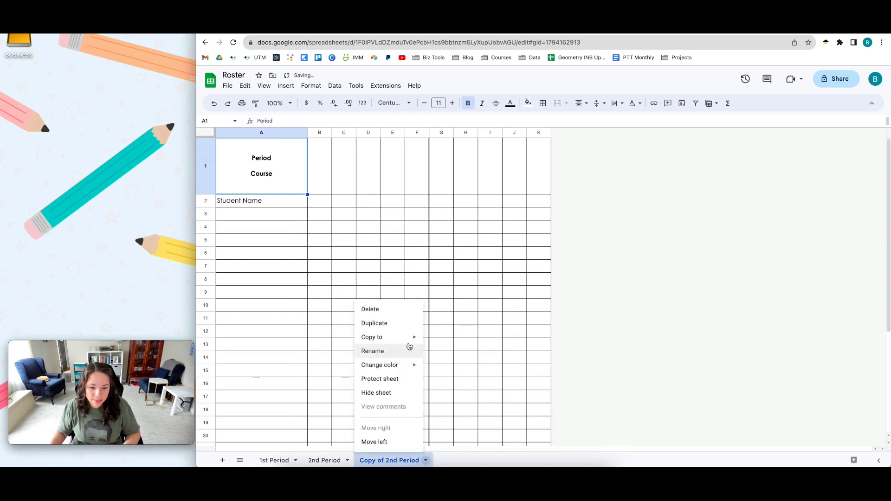
left_click(379, 354)
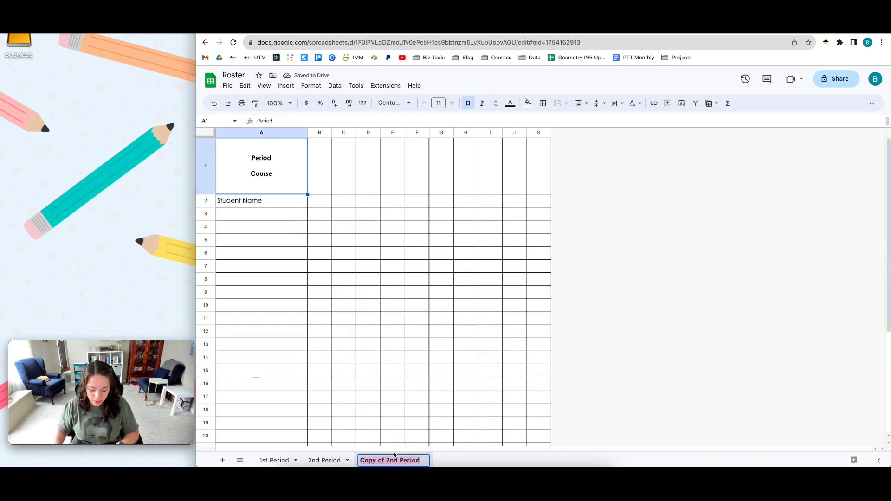
type("3rd period")
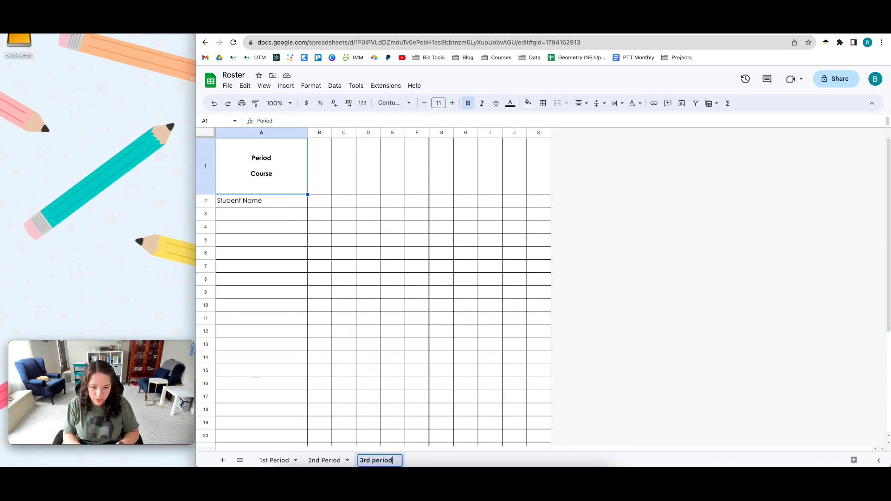
key("BackSpace")
key("BackSpace")
key("BackSpace")
key("BackSpace")
key("BackSpace")
key("BackSpace")
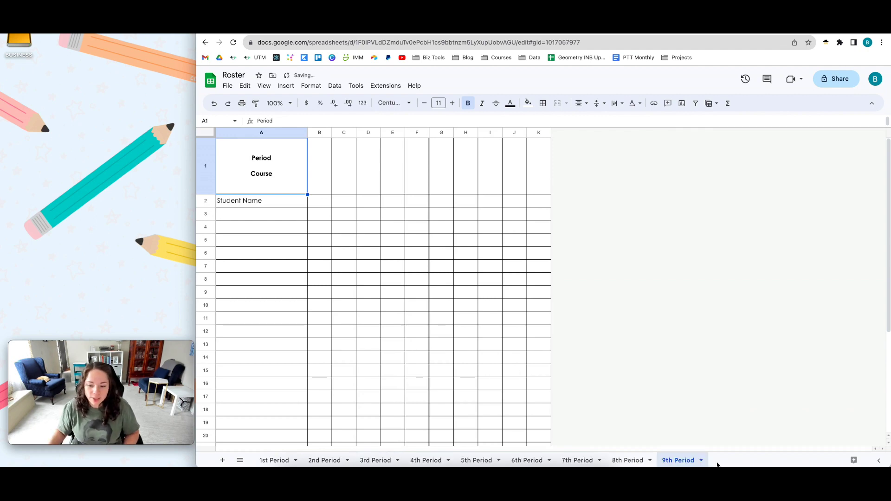
left_click(296, 461)
- Colour the 1st Period tab red and compare it with the 2nd and 3rd Period tabs
mouse_move(303, 366)
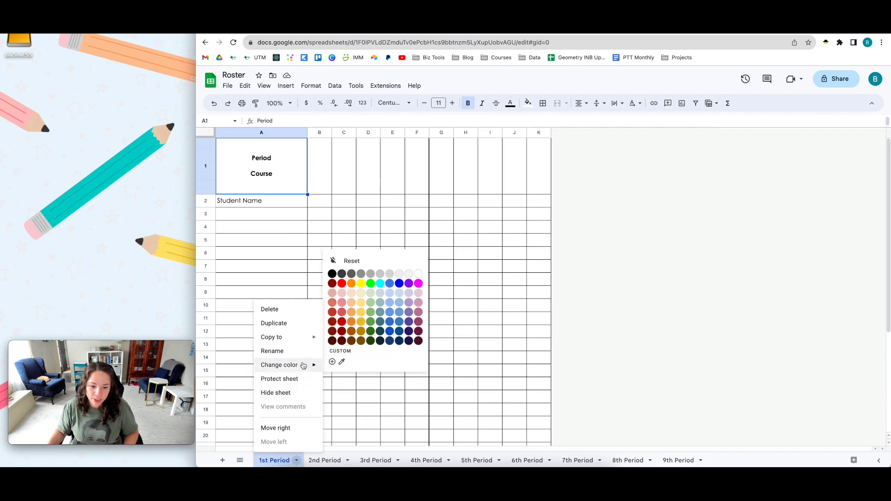
left_click(342, 284)
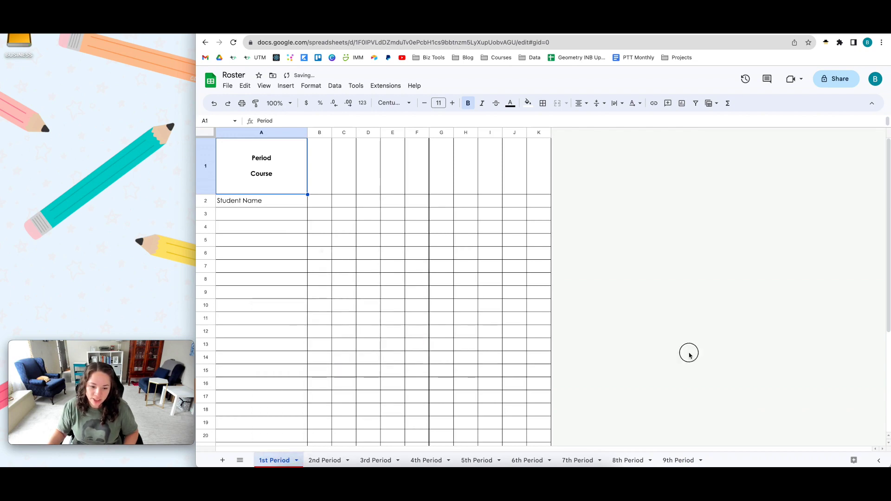
left_click(688, 354)
left_click(333, 460)
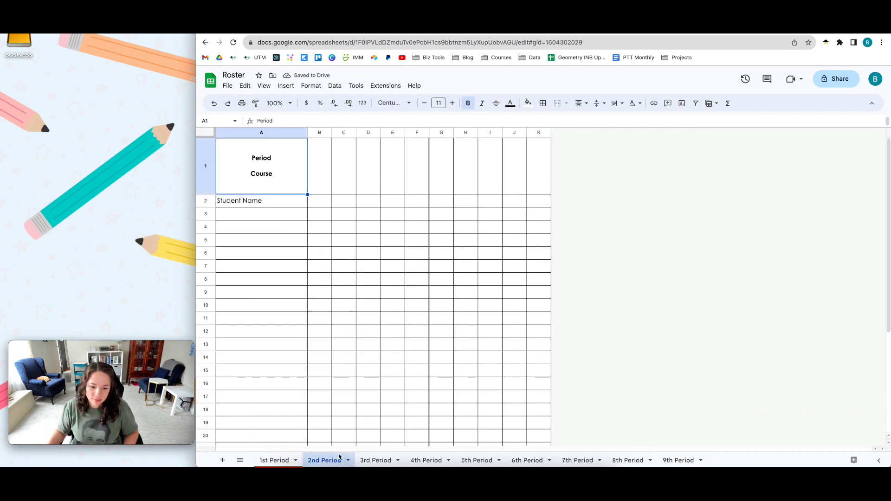
left_click(371, 461)
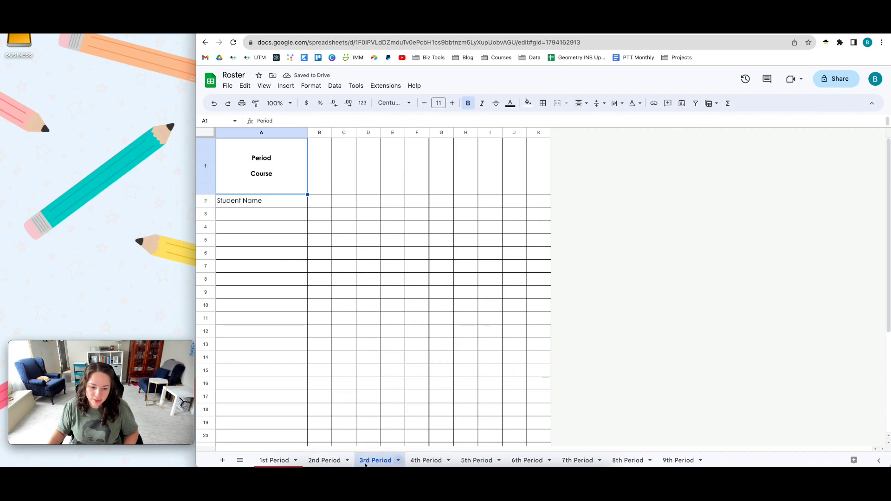
left_click(273, 465)
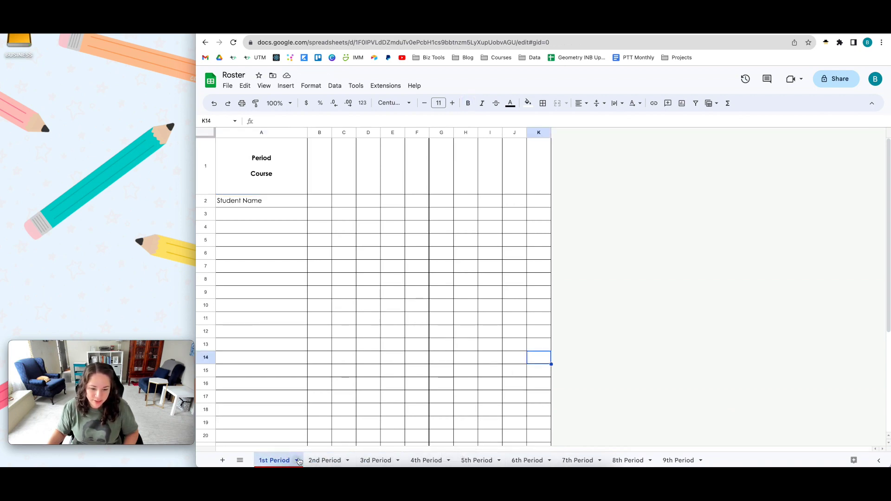
- Reset the 1st Period tab colour so it is uncoloured again
left_click(297, 461)
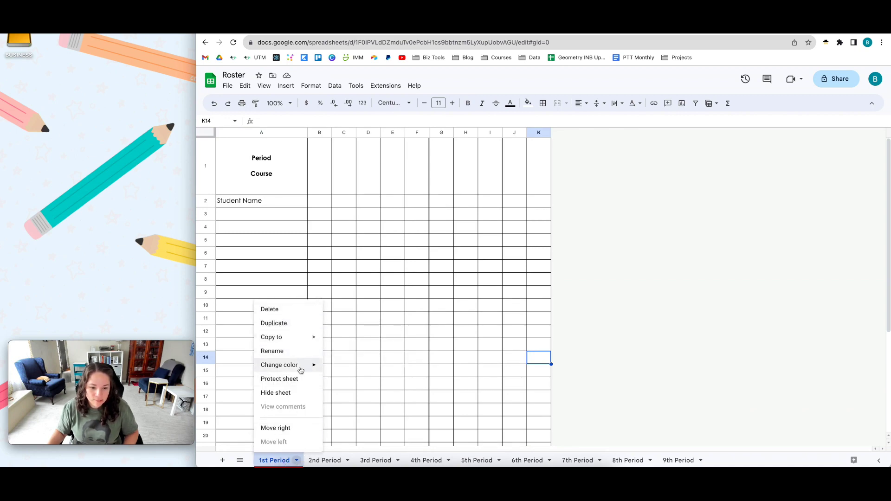
mouse_move(301, 366)
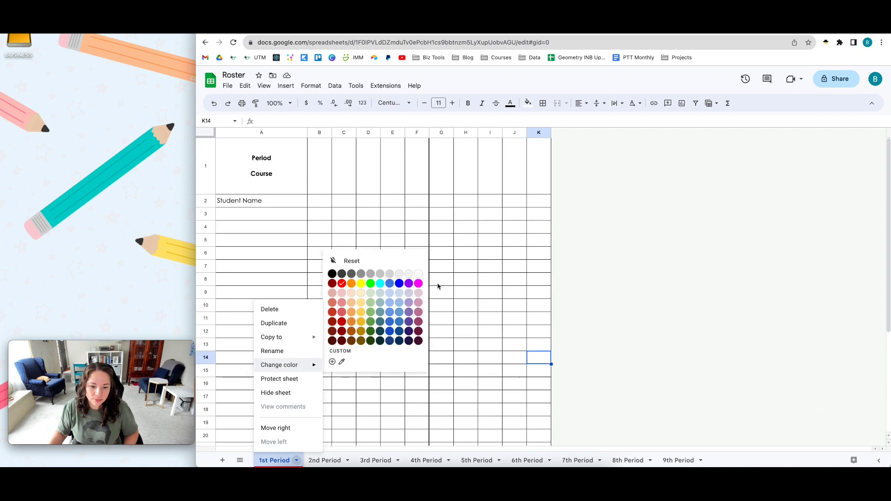
left_click(369, 263)
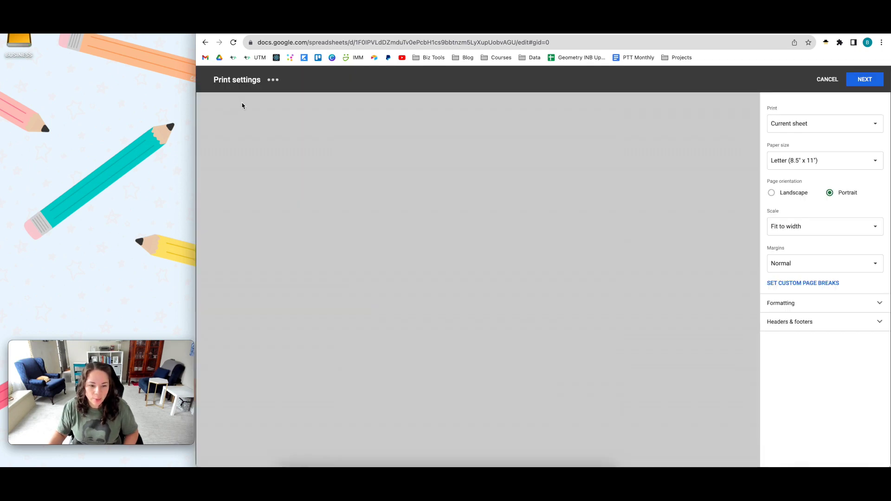
left_click(242, 103)
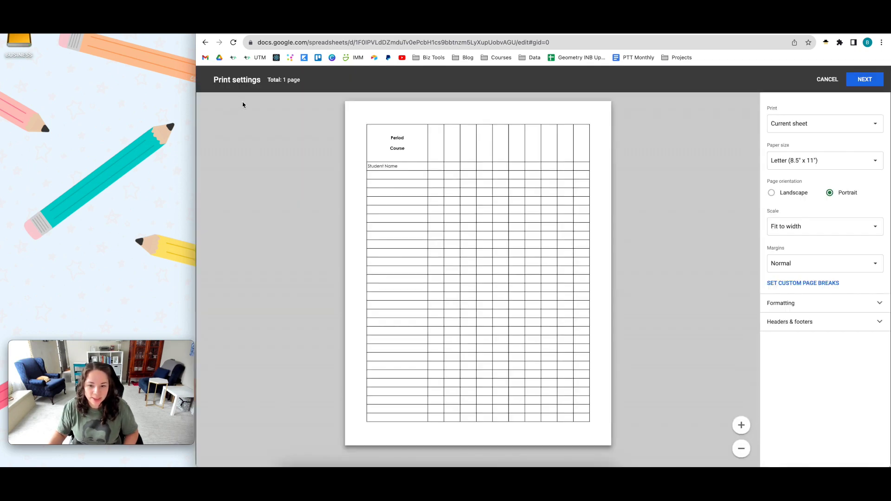
left_click(844, 127)
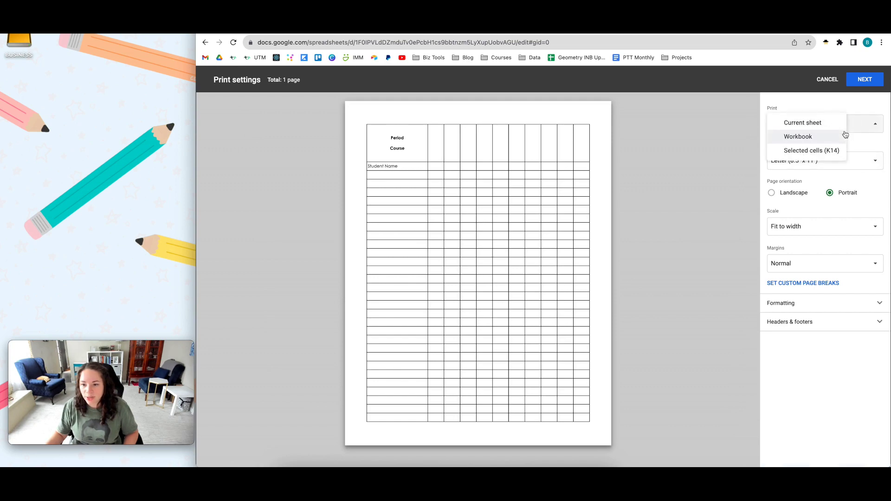
left_click(835, 139)
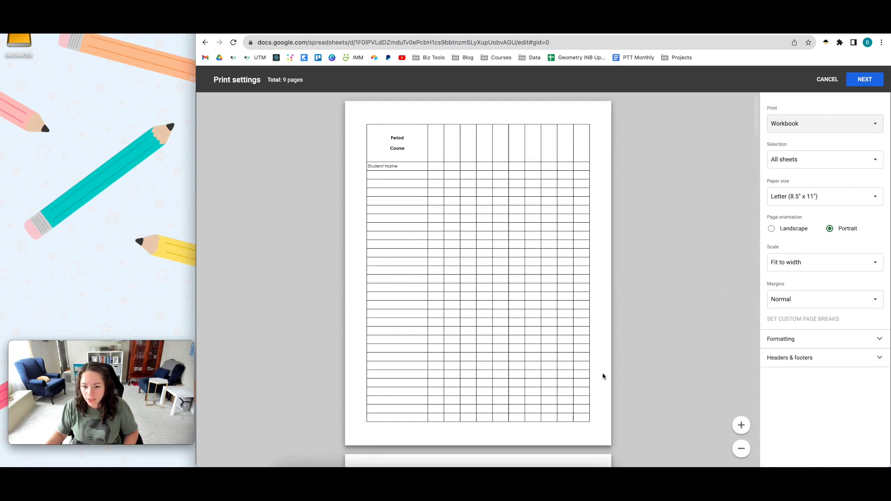
scroll(603, 376, "down", 5)
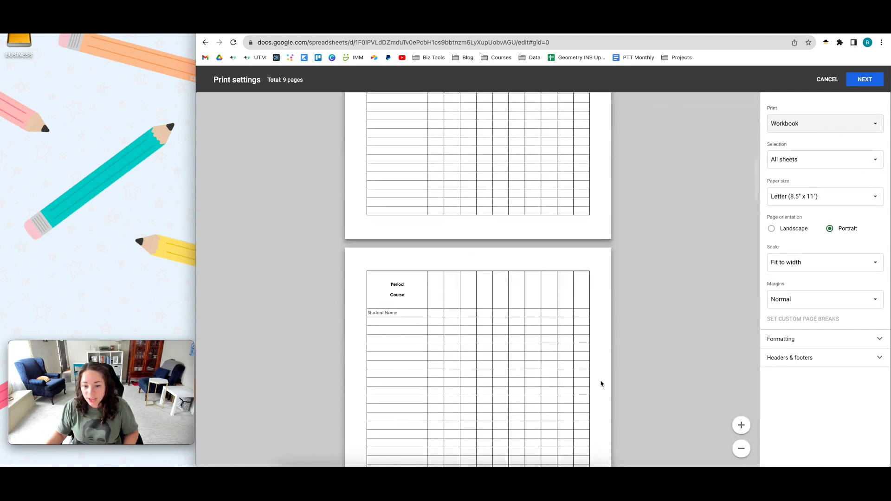
scroll(602, 384, "down", 15)
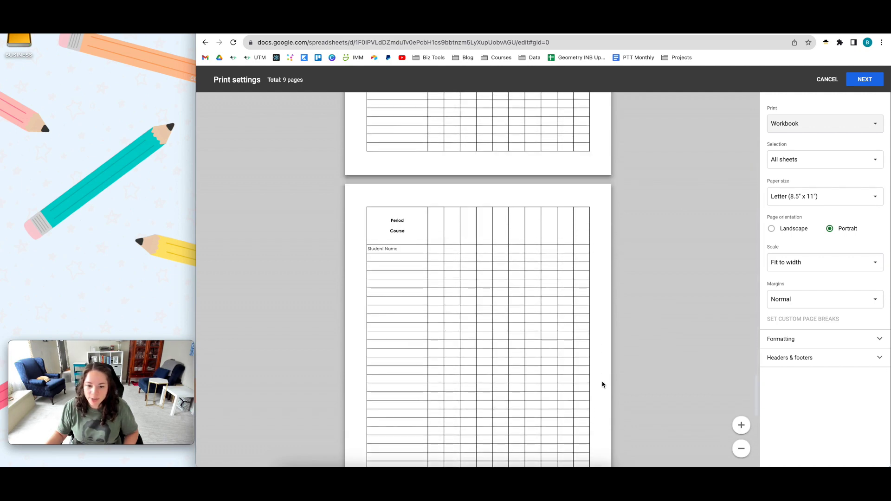
scroll(602, 385, "down", 2)
scroll(603, 385, "down", 10)
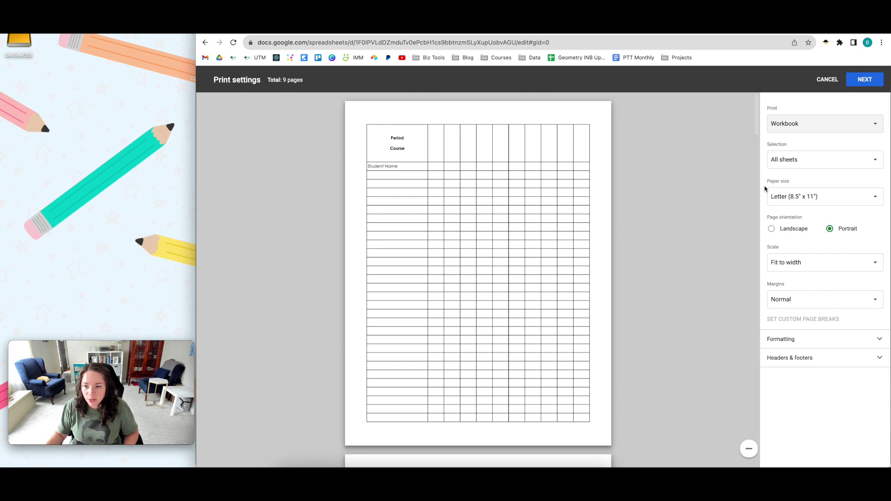
left_click(828, 79)
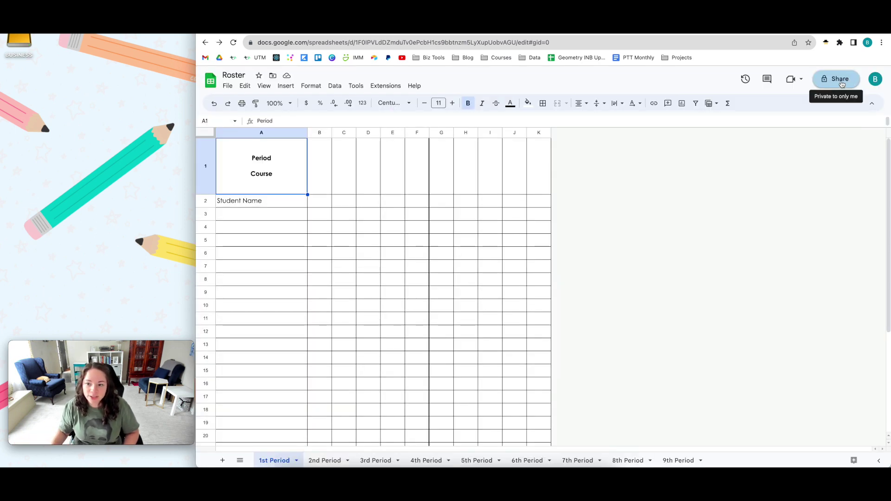
- Check the Roster's sharing settings without making changes
left_click(832, 82)
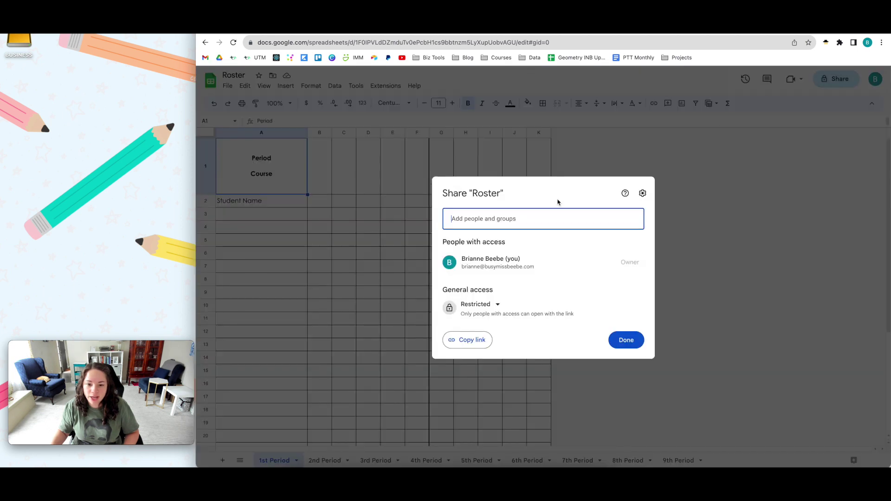
left_click(628, 342)
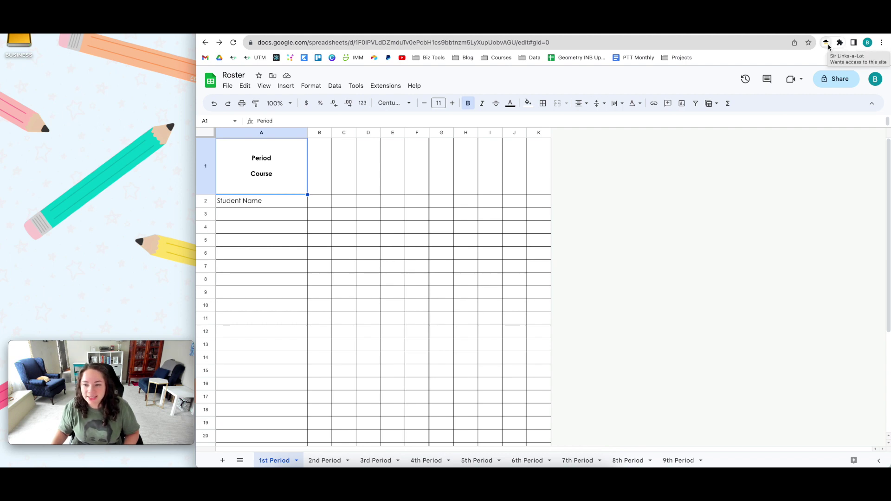
left_click(826, 44)
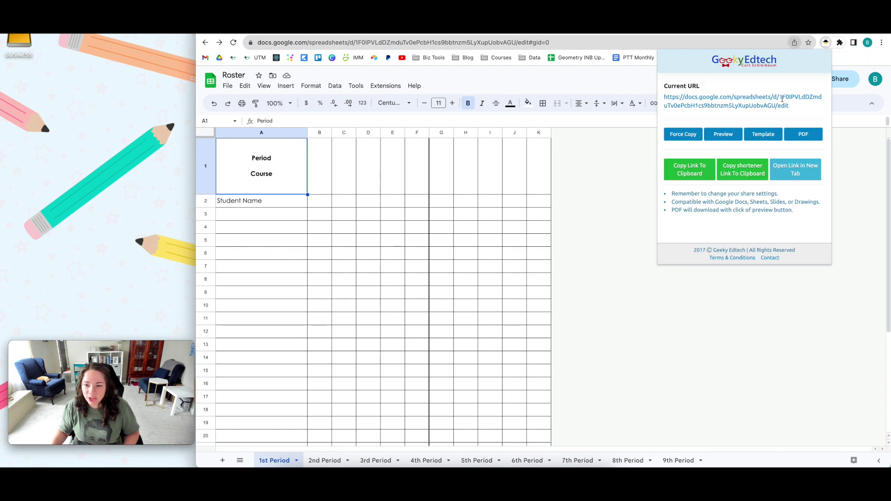
- Convert the document link into a /template/preview link and select it
left_click(675, 138)
left_click(718, 140)
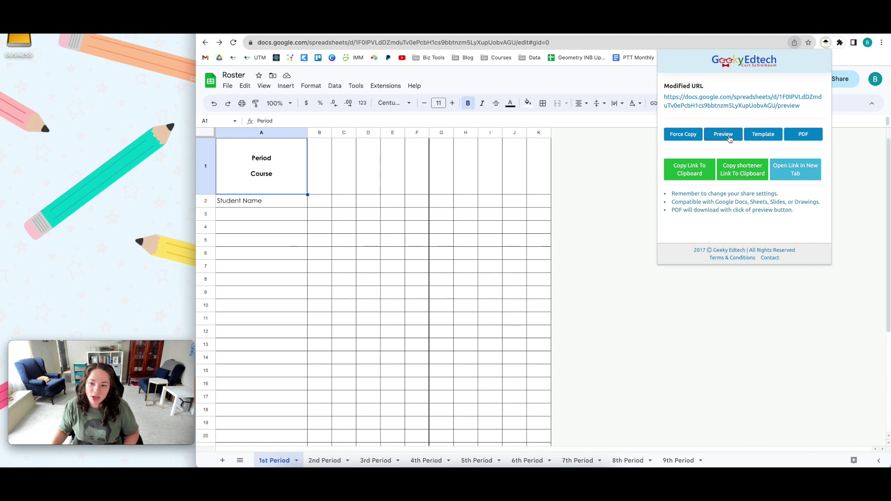
left_click(769, 140)
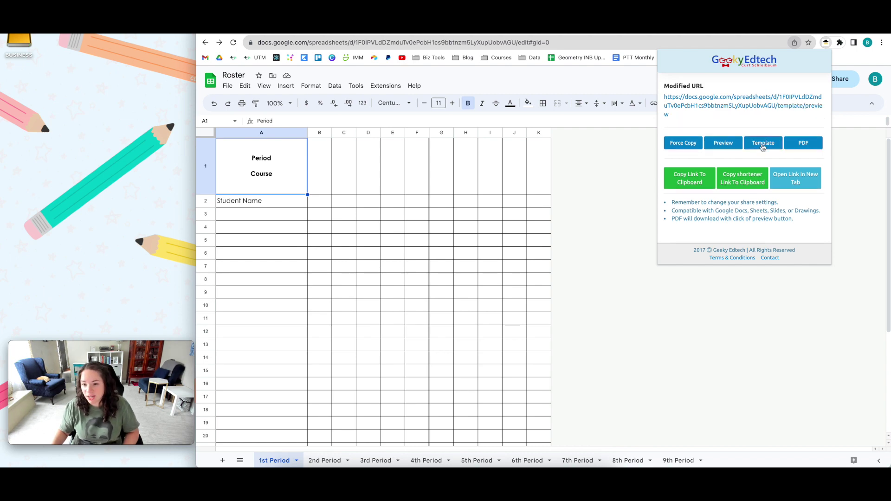
left_click_drag(716, 121, 660, 98)
key("ctrl+c")
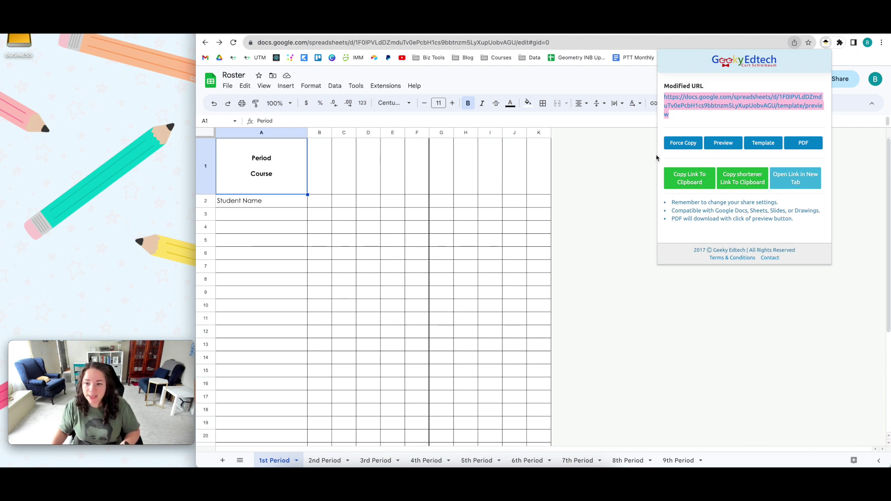
- Load the template-preview link in a new browser tab and use the template to copy the Roster
left_click(629, 163)
key("ctrl+t")
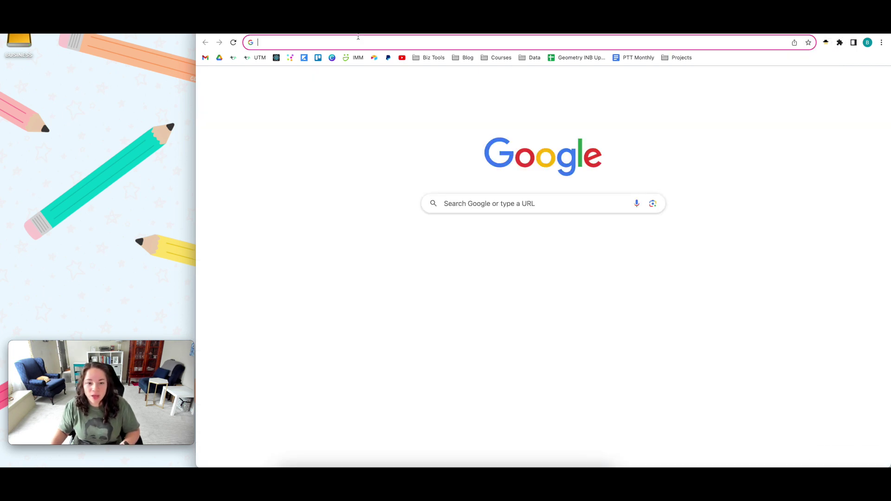
left_click(364, 43)
key("ctrl+v")
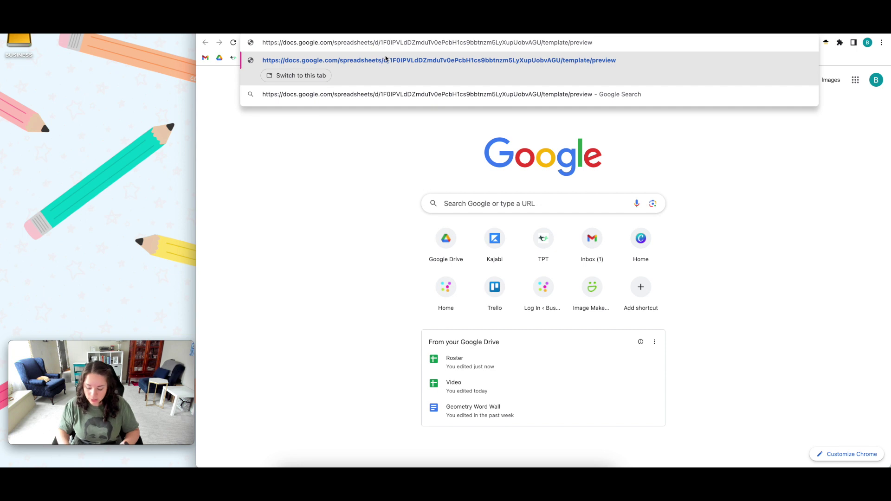
key("Return")
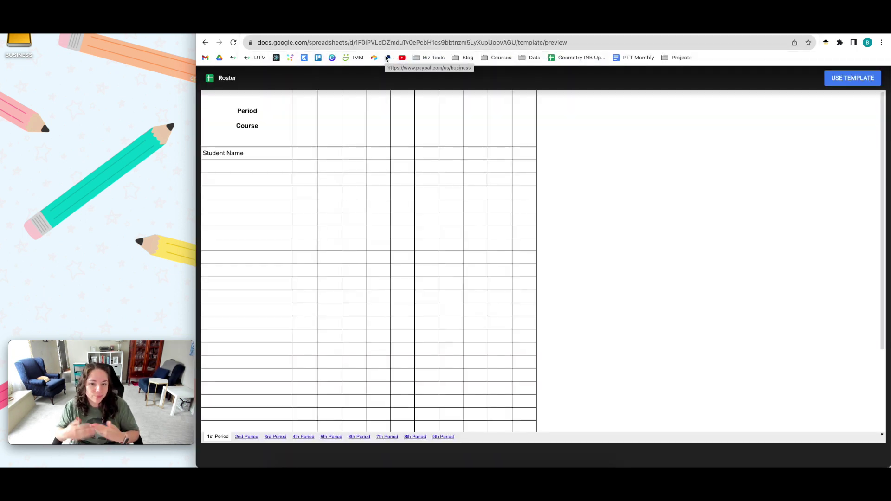
left_click(857, 82)
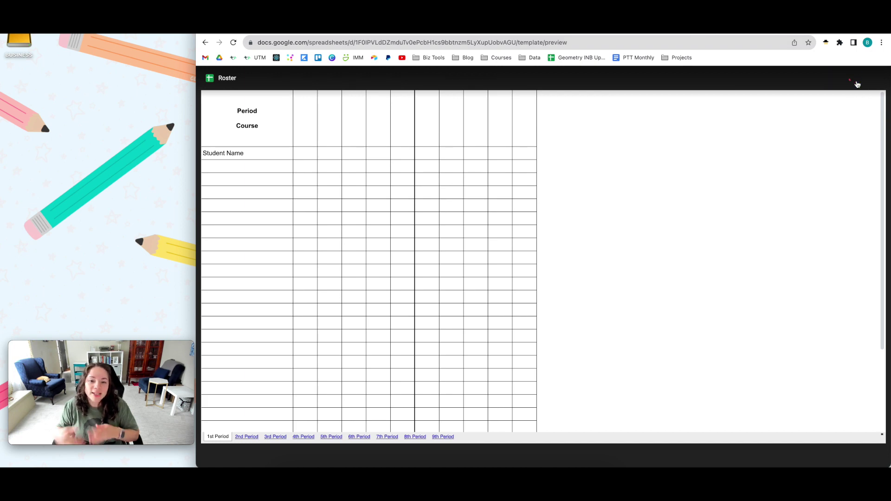